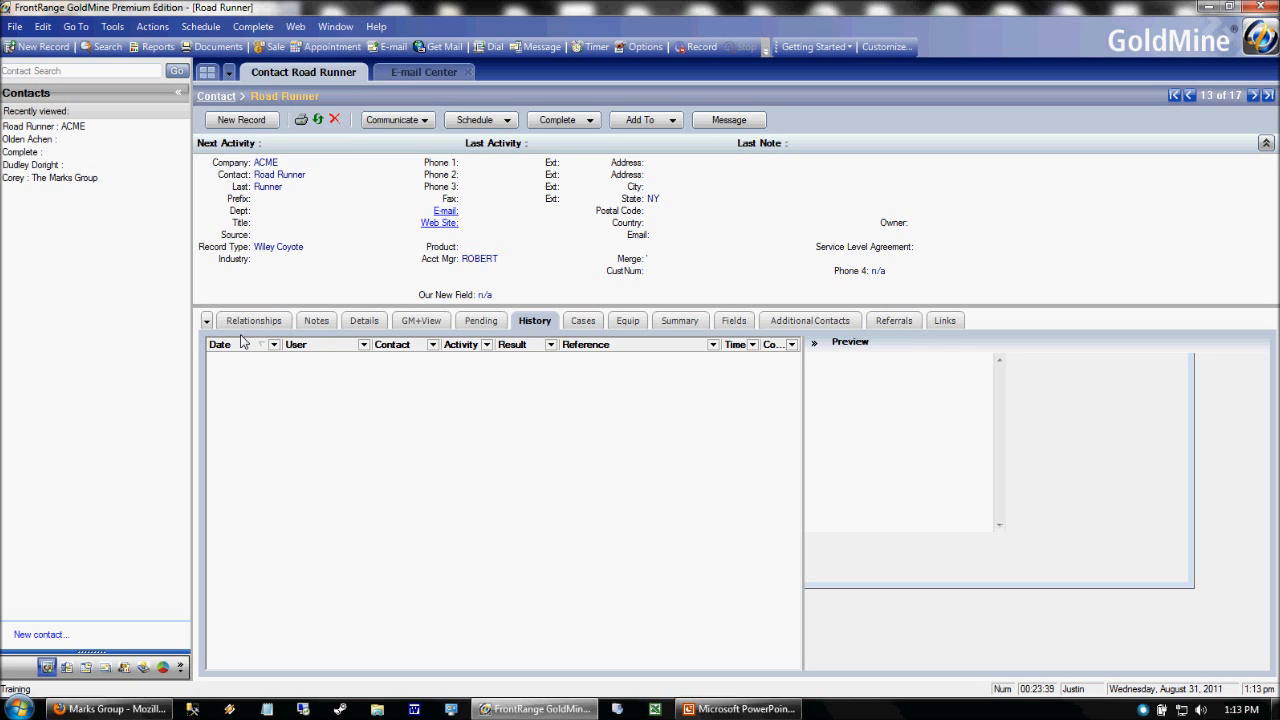
Switch from tabbed to floating windows, keep only the ACME contact window open, and arrange it in the workspace
{"action": "left_click", "coordinate": [207, 74]}
{"action": "left_click_drag", "start_coordinate": [687, 99], "coordinate": [468, 93]}
{"action": "left_click", "coordinate": [844, 284]}
{"action": "left_click_drag", "start_coordinate": [844, 284], "coordinate": [698, 243]}
{"action": "left_click", "coordinate": [1054, 236]}
{"action": "mouse_move", "coordinate": [495, 96]}
{"action": "left_mouse_down"}
{"action": "mouse_move", "coordinate": [422, 89]}
{"action": "mouse_move", "coordinate": [501, 99]}
{"action": "left_mouse_up"}
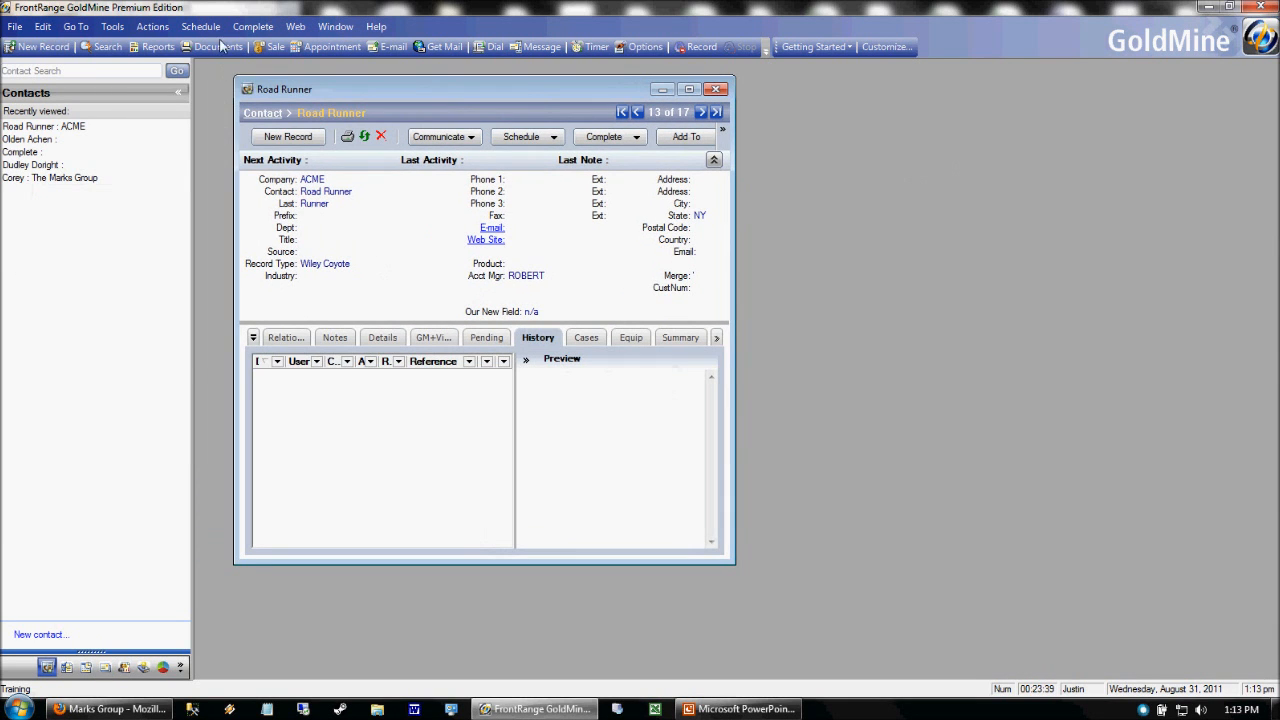
Open the Calendar in its own window, move it beside the ACME contact window, and close it
{"action": "left_click", "coordinate": [76, 26]}
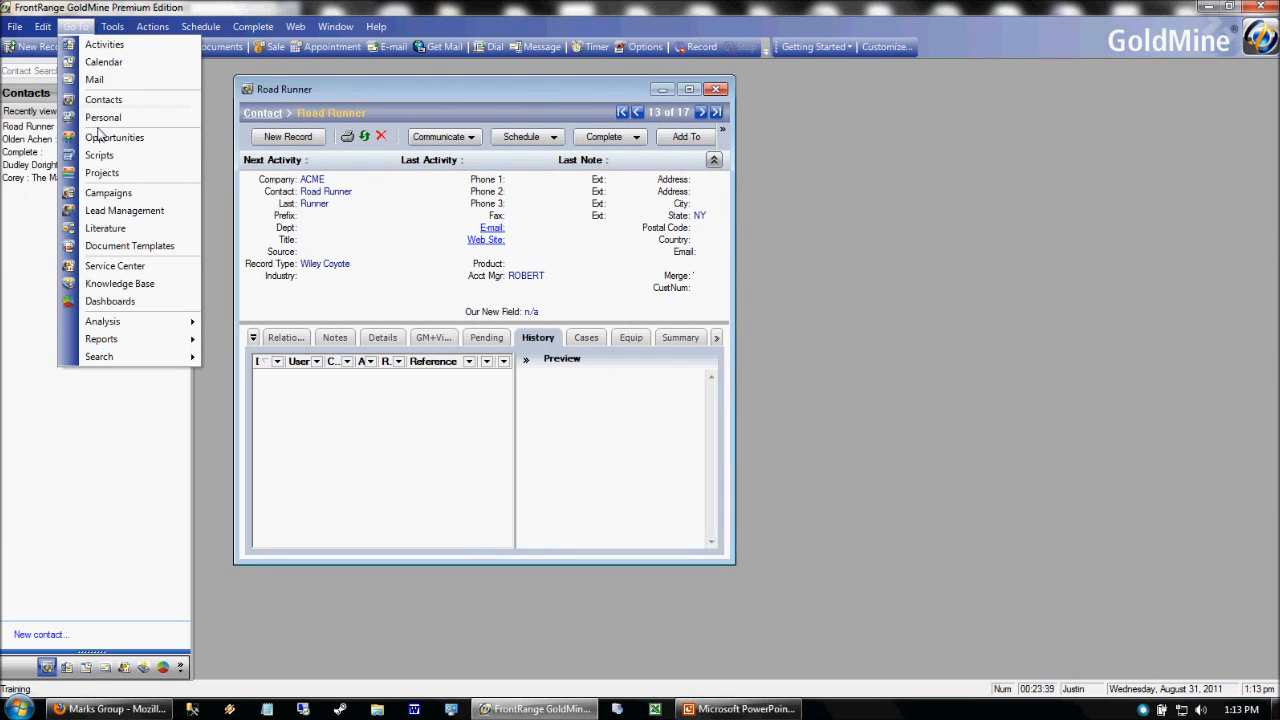
{"action": "left_click", "coordinate": [118, 62]}
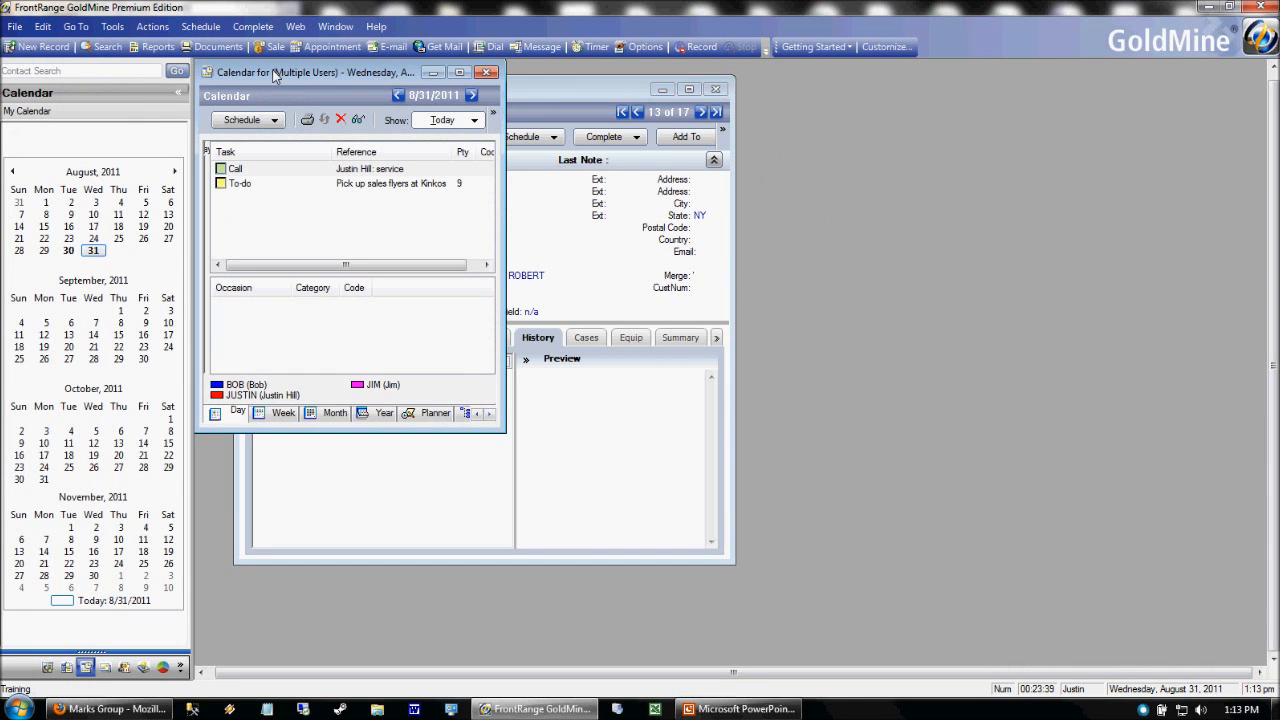
{"action": "left_click_drag", "start_coordinate": [275, 77], "coordinate": [845, 150]}
{"action": "left_click", "coordinate": [1056, 146]}
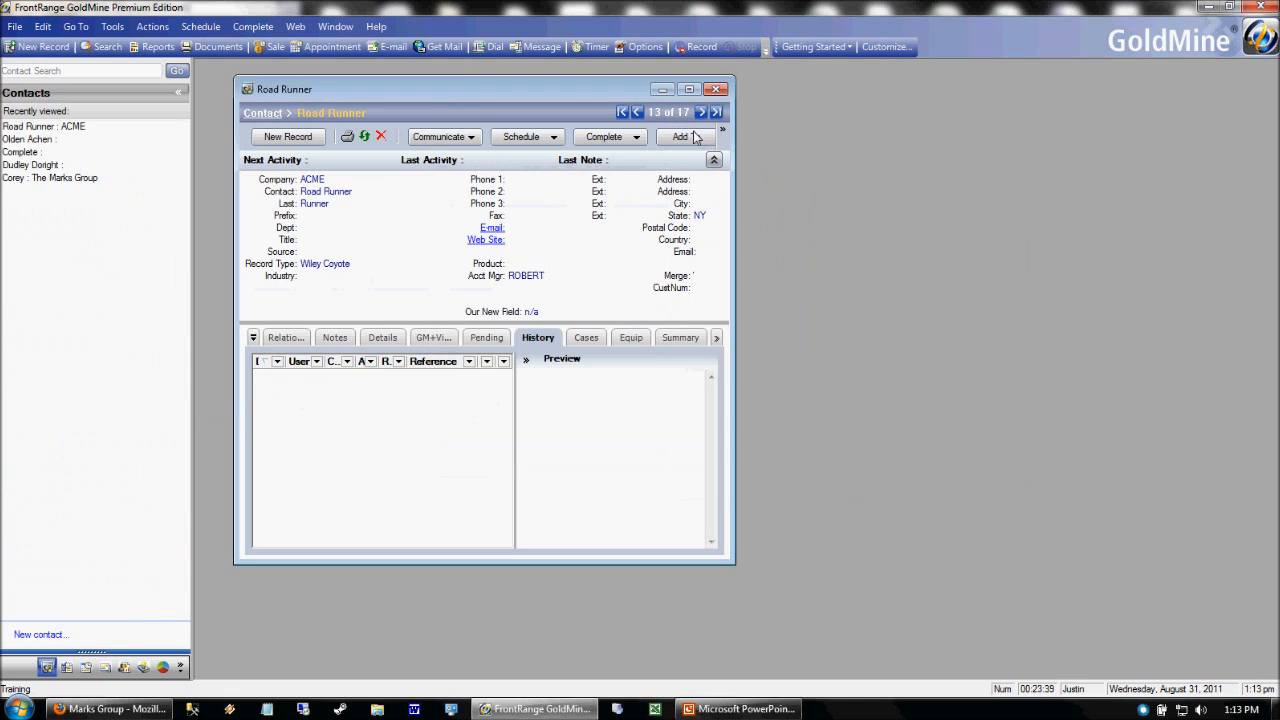
Open a new contact window with the contact from The Marks Group whose state is NY and place it beside the ACME contact
{"action": "left_click_drag", "start_coordinate": [473, 94], "coordinate": [455, 94]}
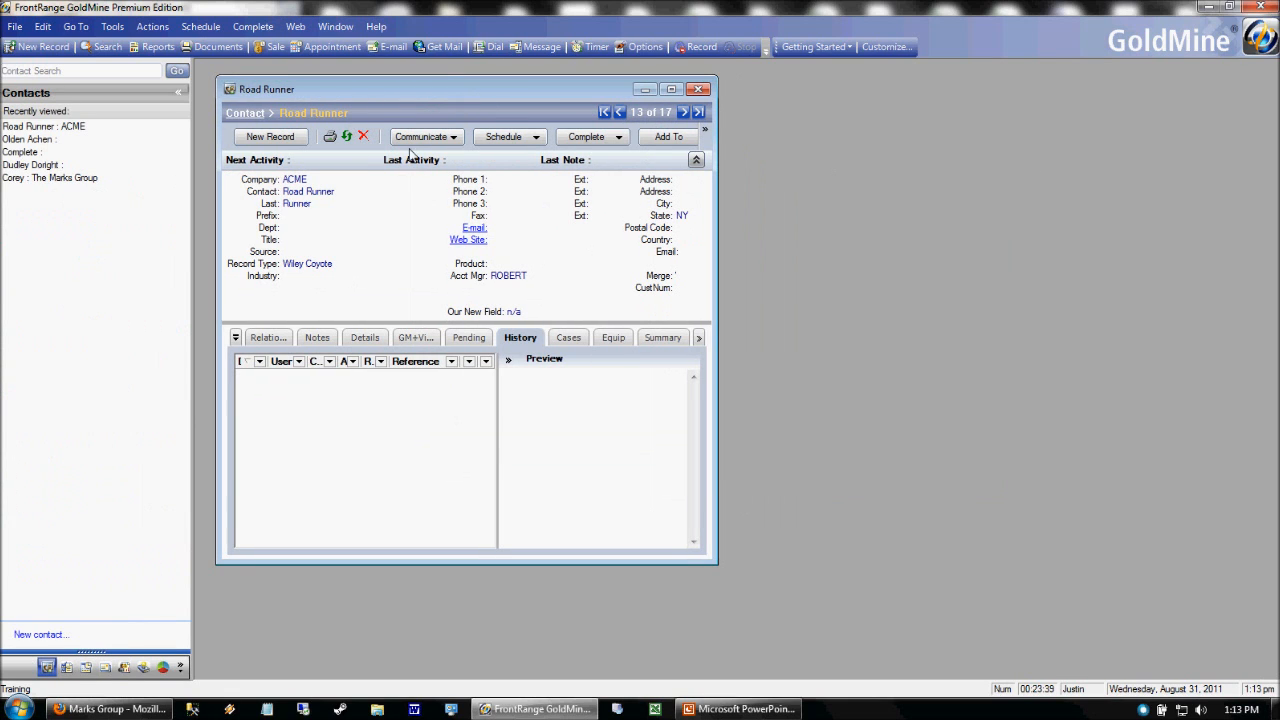
{"action": "left_click", "coordinate": [335, 26]}
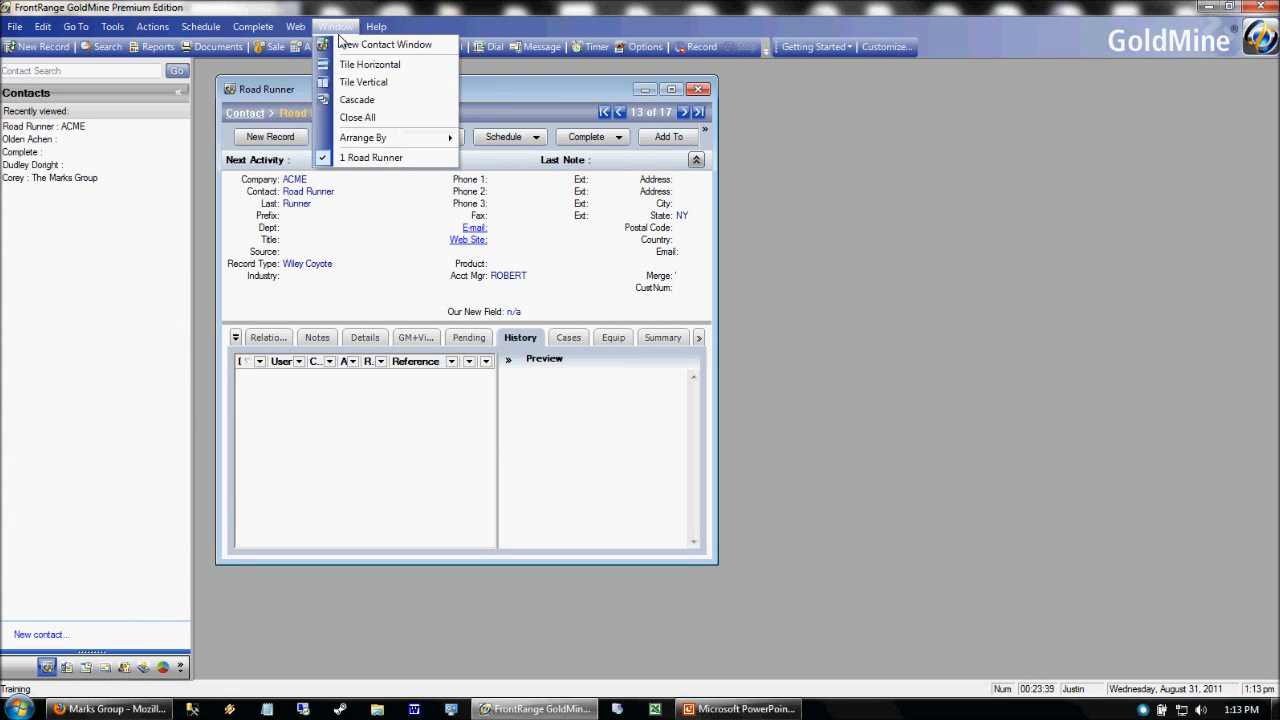
{"action": "left_click", "coordinate": [435, 46]}
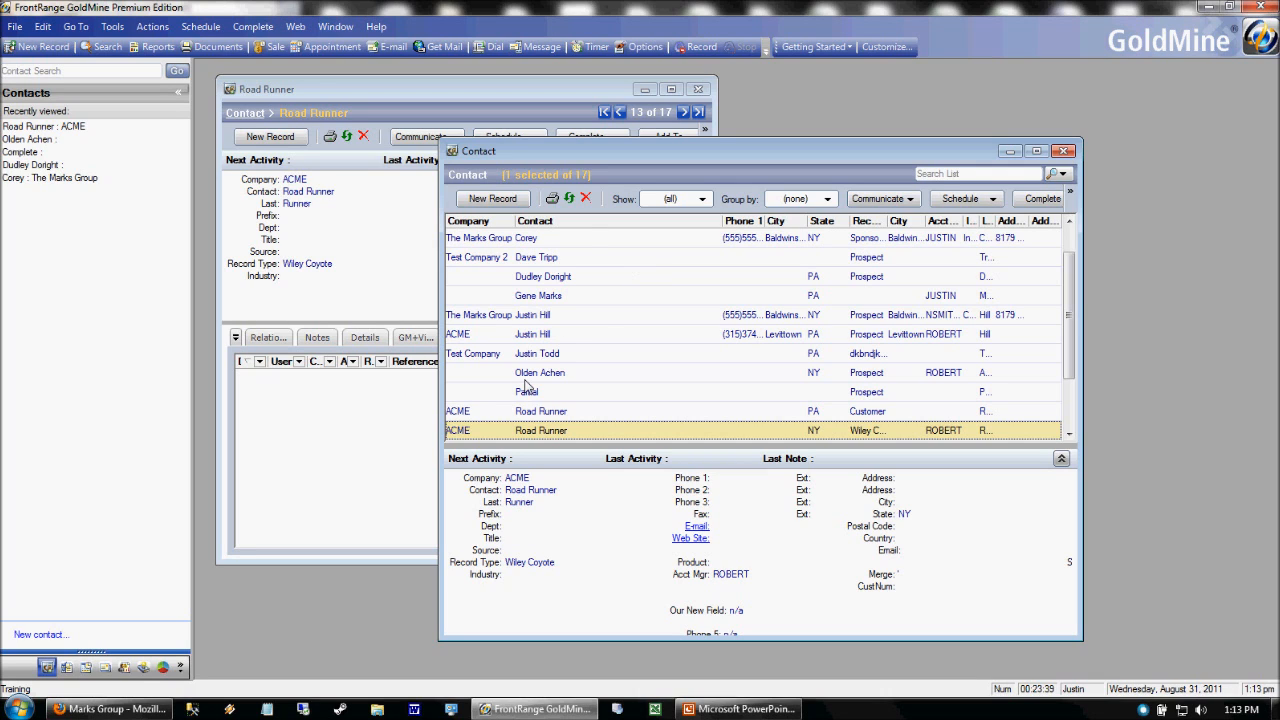
{"action": "double_click", "coordinate": [518, 316]}
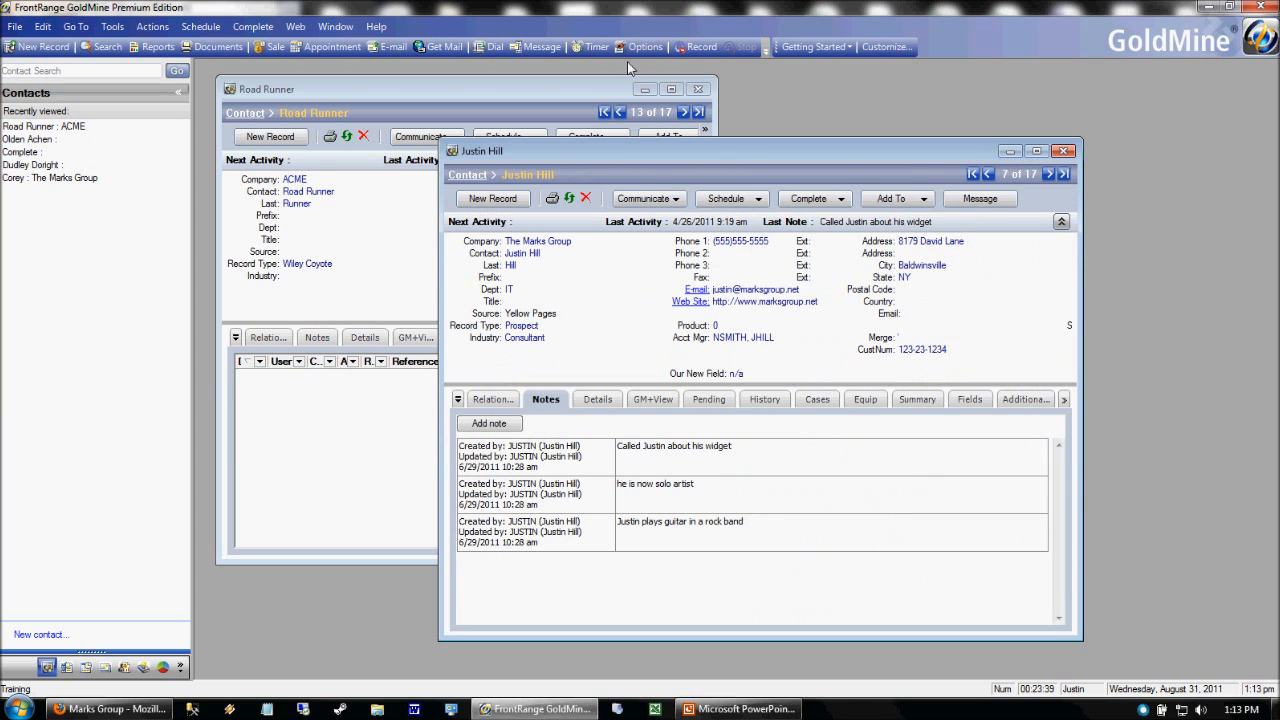
{"action": "left_click_drag", "start_coordinate": [655, 153], "coordinate": [783, 119]}
{"action": "left_click_drag", "start_coordinate": [642, 118], "coordinate": [805, 93]}
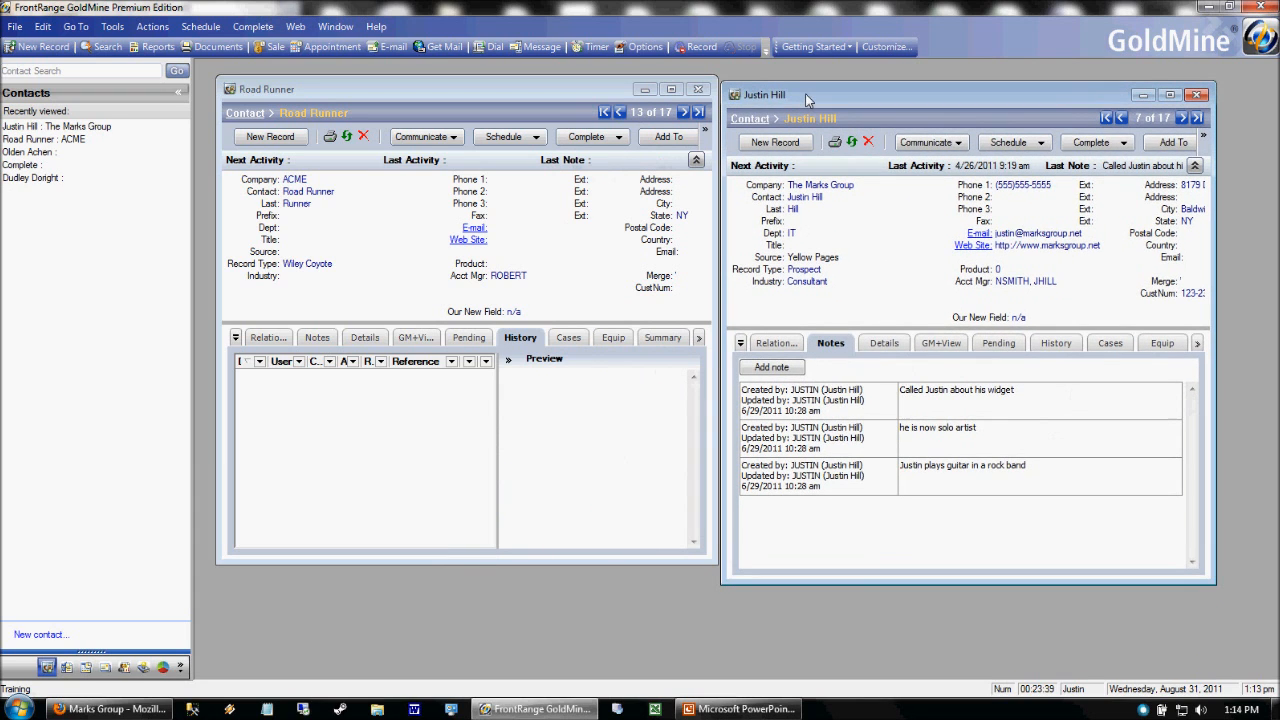
{"action": "left_click", "coordinate": [536, 102]}
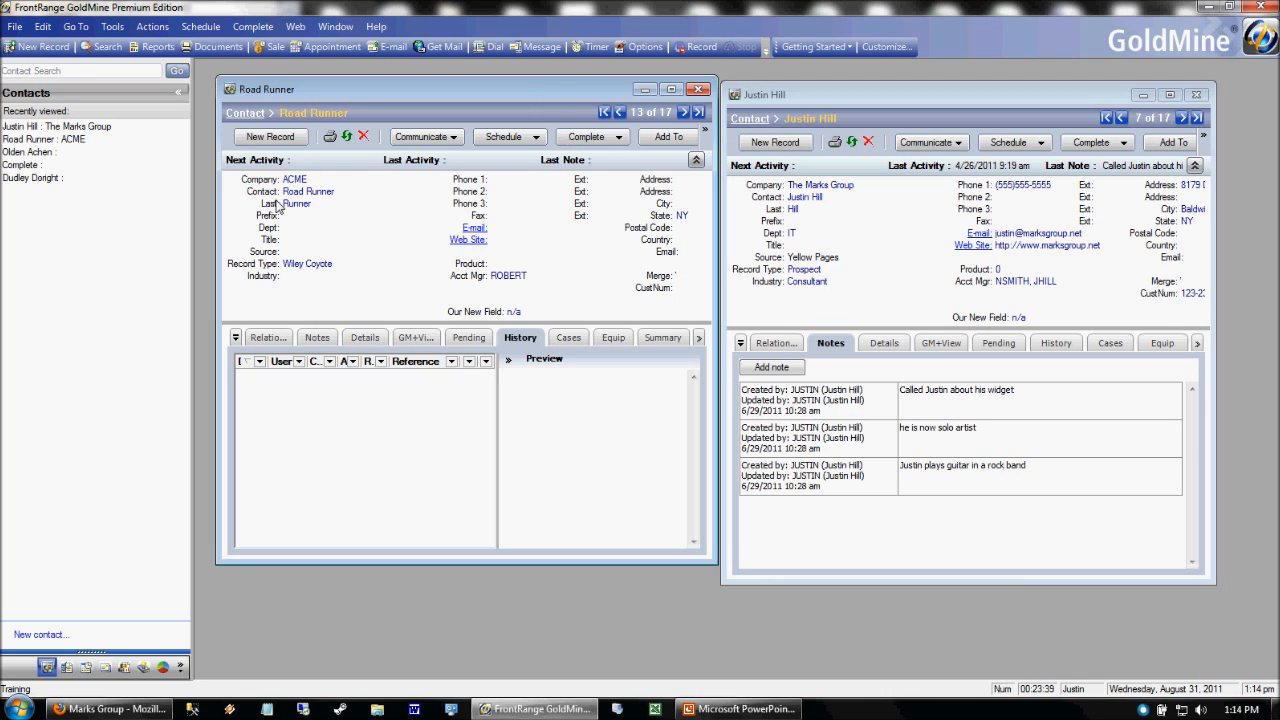
{"action": "left_click", "coordinate": [818, 95]}
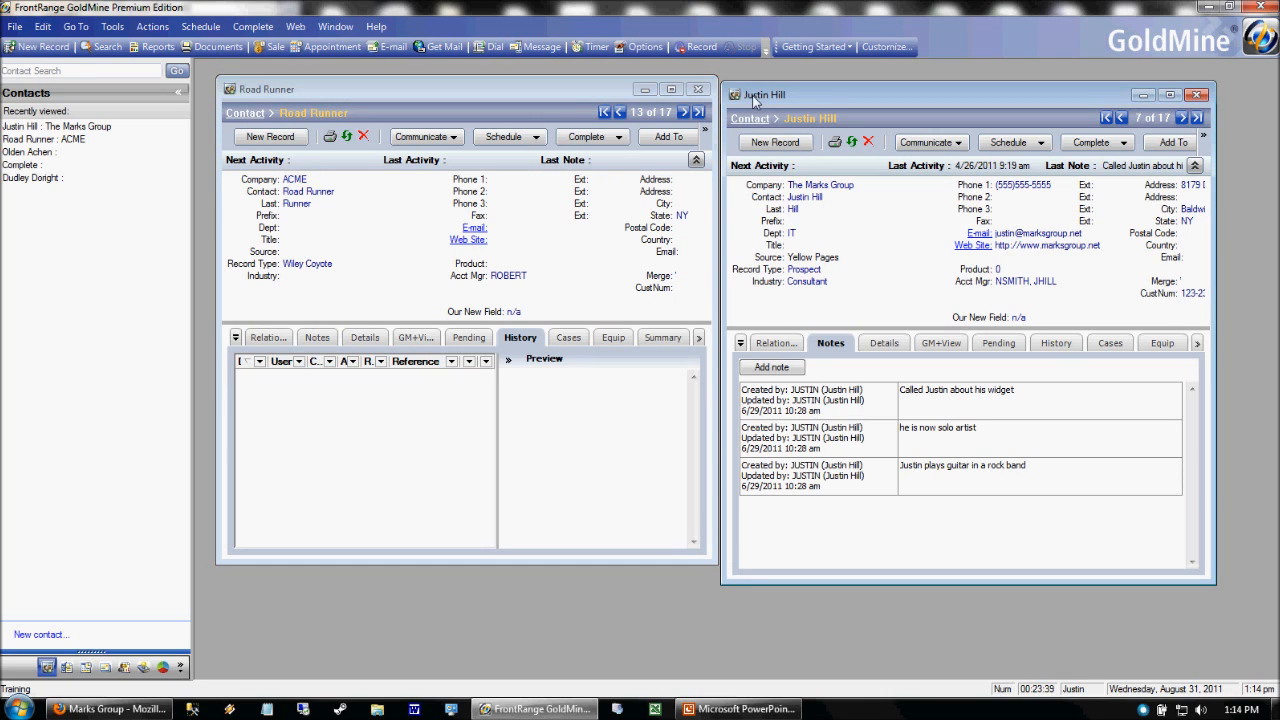
{"action": "left_click", "coordinate": [508, 91]}
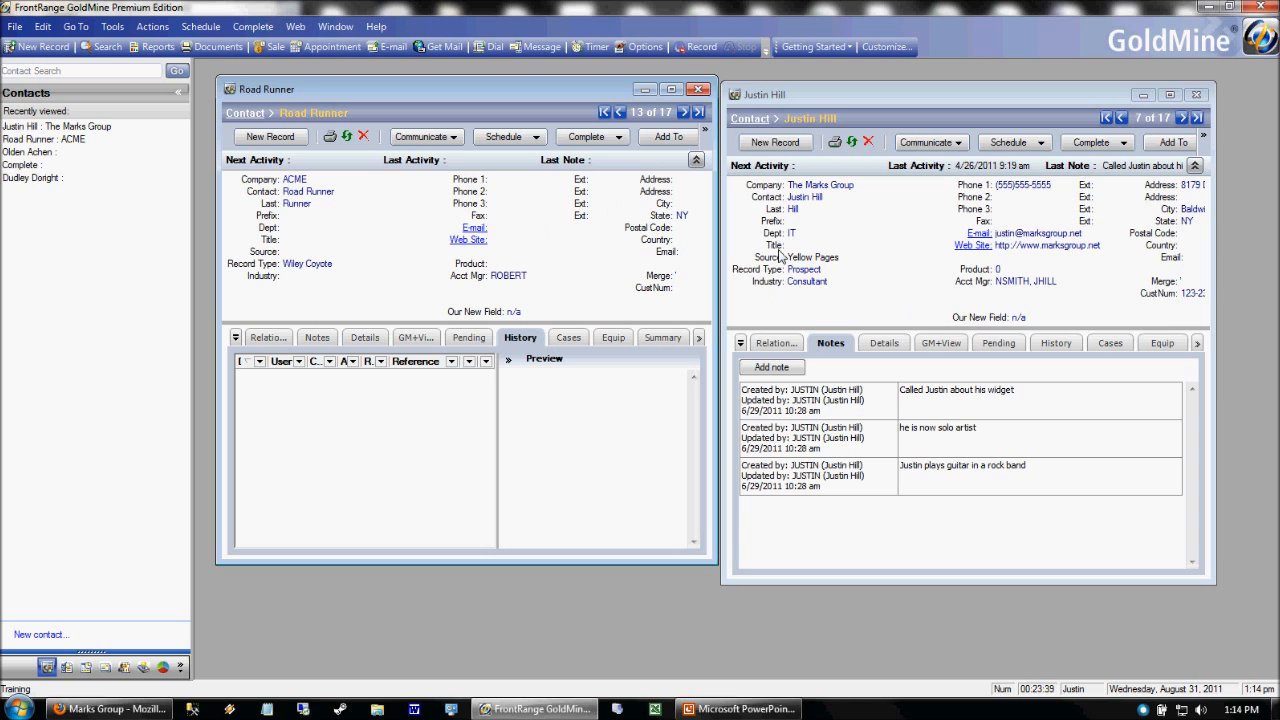
Start a contact search from the second contact window and search by Company beginning with "acme"
{"action": "left_click", "coordinate": [766, 201]}
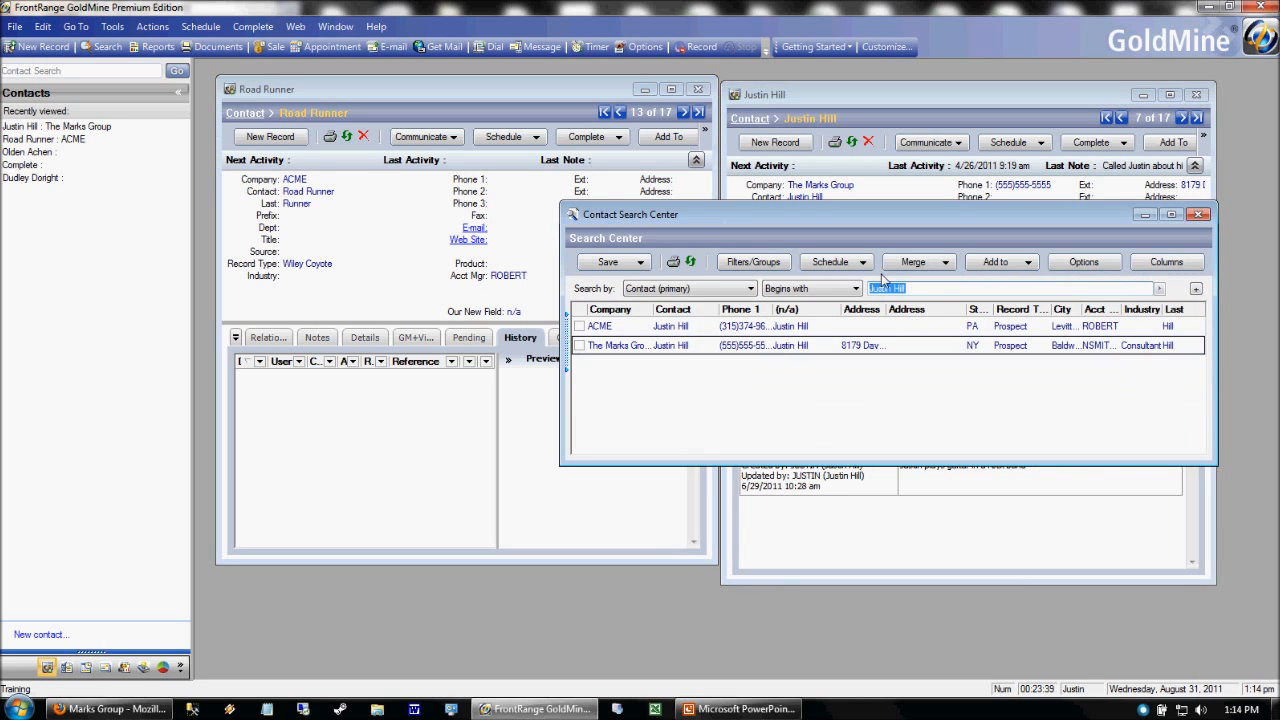
{"action": "left_click", "coordinate": [727, 291]}
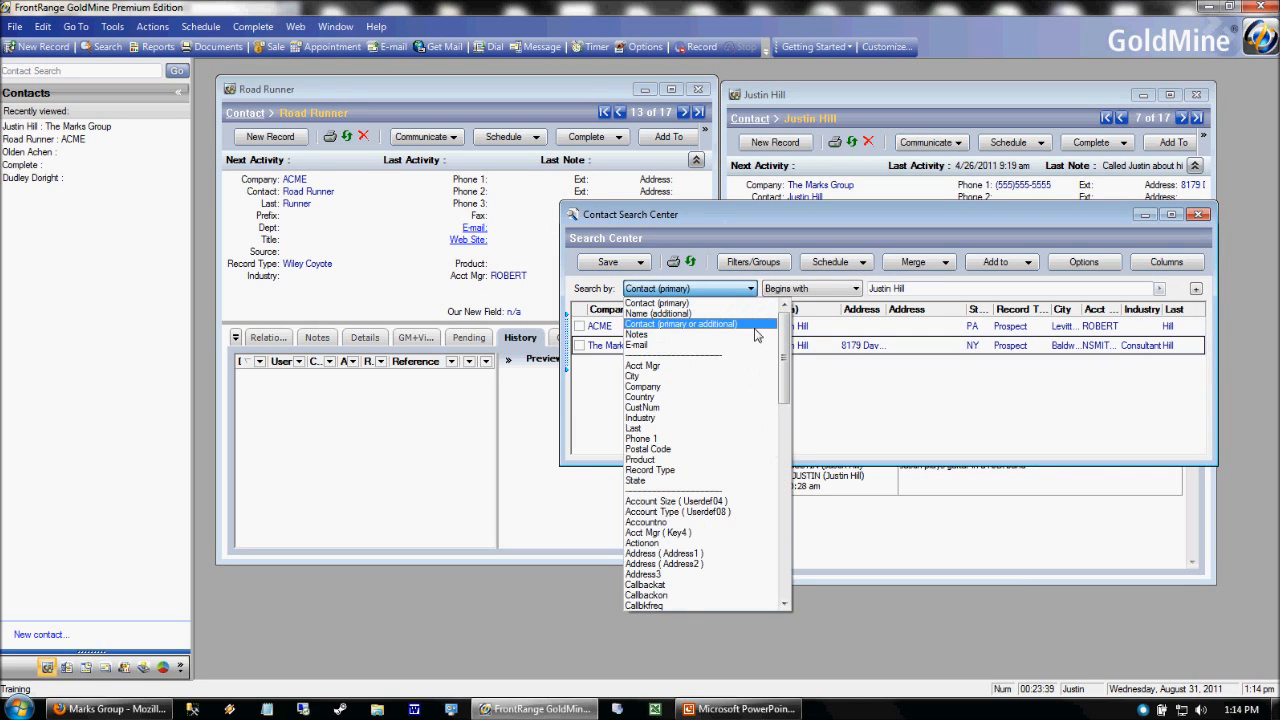
{"action": "left_click", "coordinate": [655, 386]}
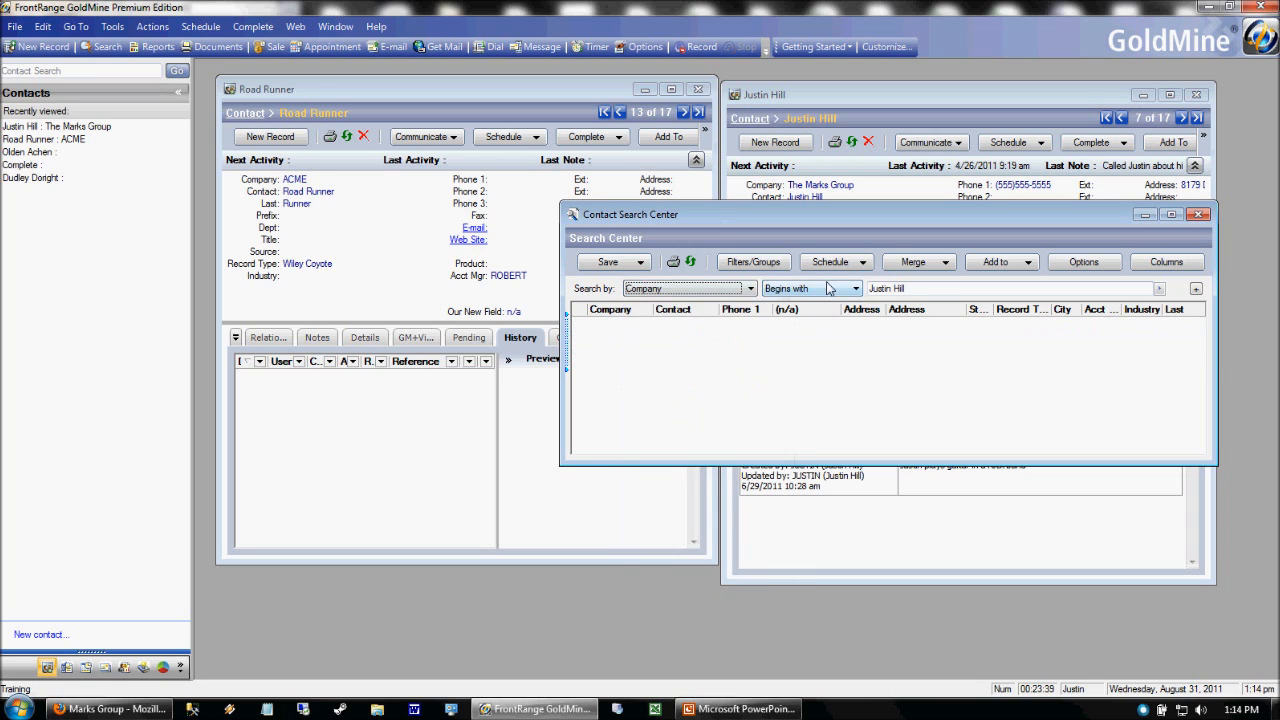
{"action": "left_click", "coordinate": [935, 289]}
{"action": "type", "text": "acme"}
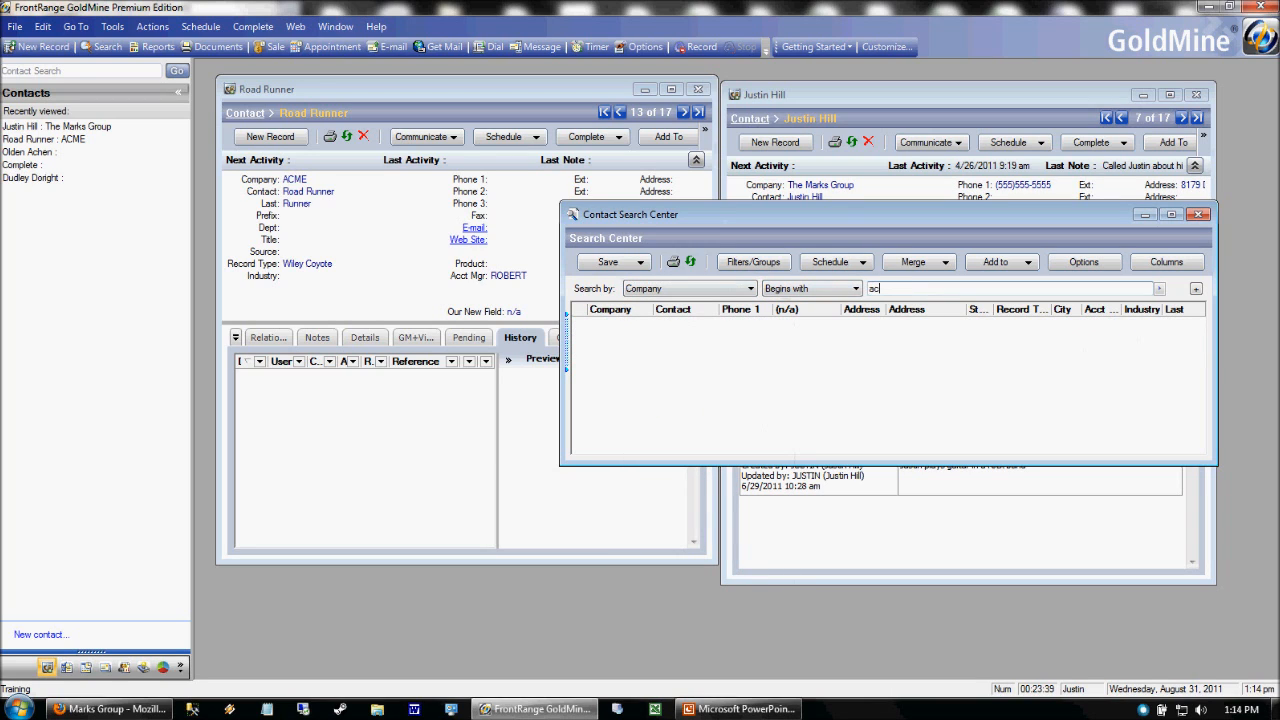
{"action": "key", "text": "Return"}
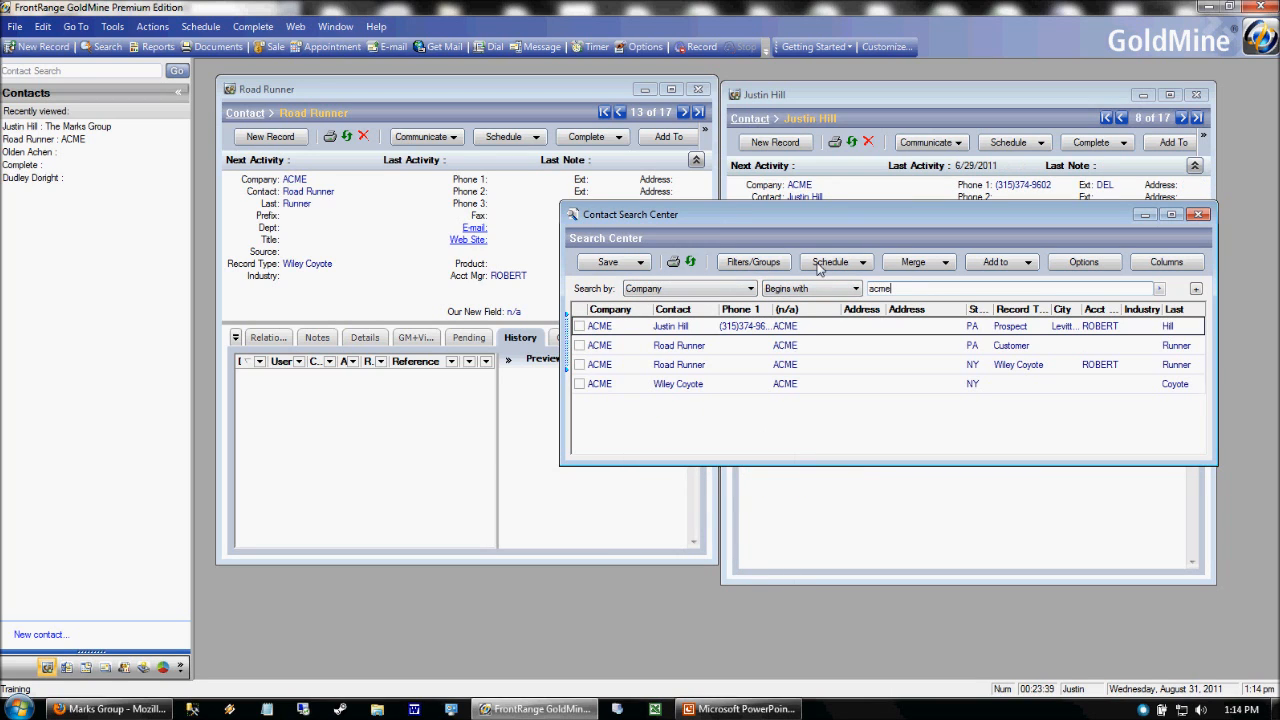
Load the ACME record with state PA and record type Customer into the second contact window and close the search
{"action": "left_click", "coordinate": [673, 368]}
{"action": "left_click", "coordinate": [674, 347]}
{"action": "left_click", "coordinate": [676, 364]}
{"action": "double_click", "coordinate": [678, 366]}
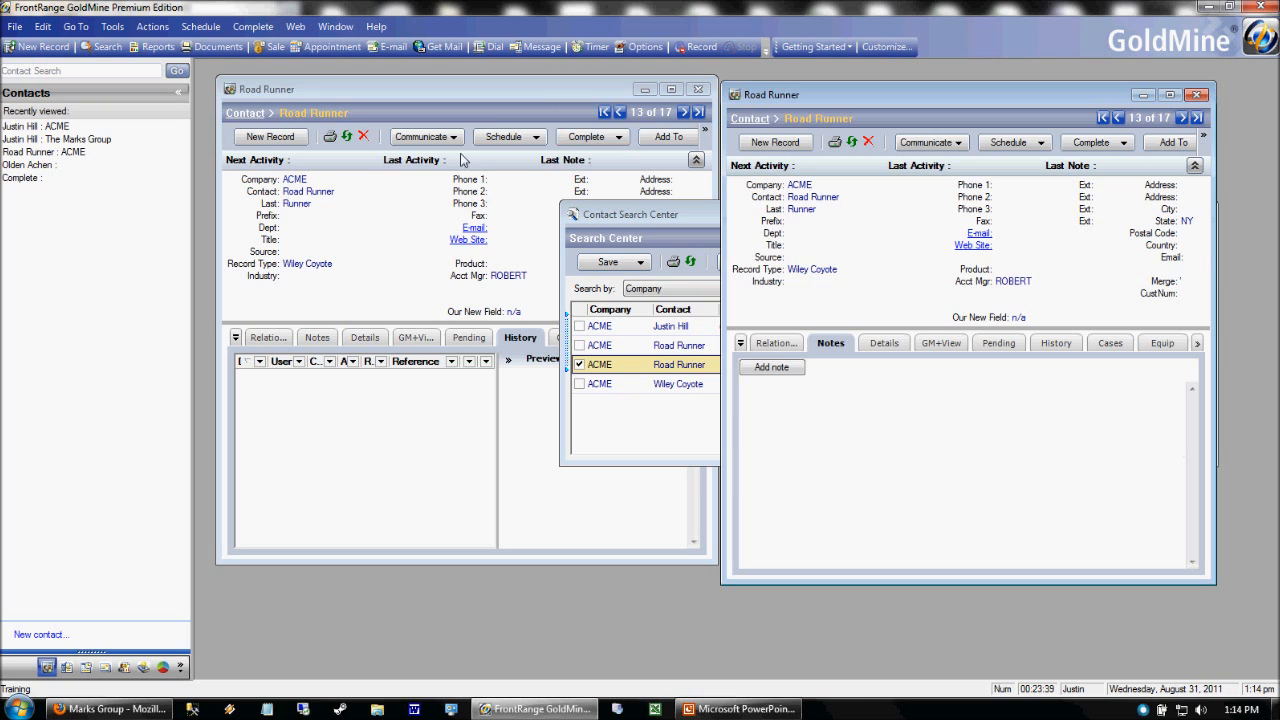
{"action": "double_click", "coordinate": [652, 347]}
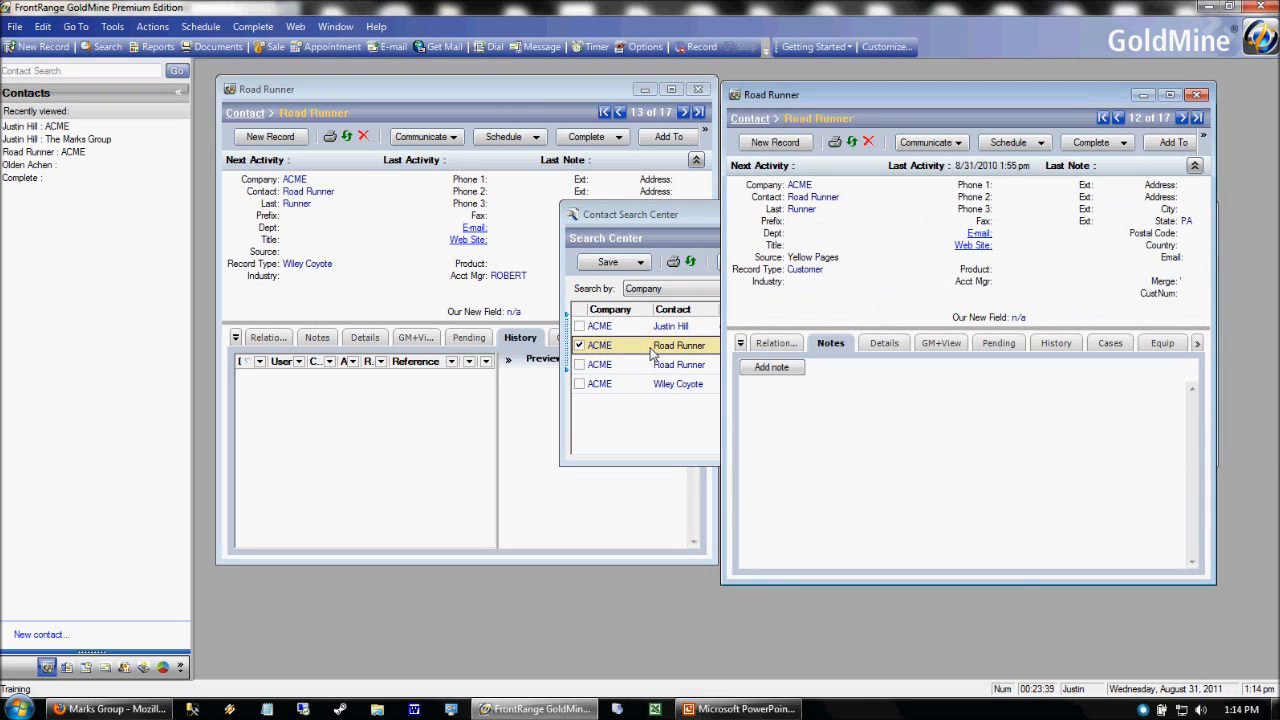
{"action": "left_click", "coordinate": [657, 222]}
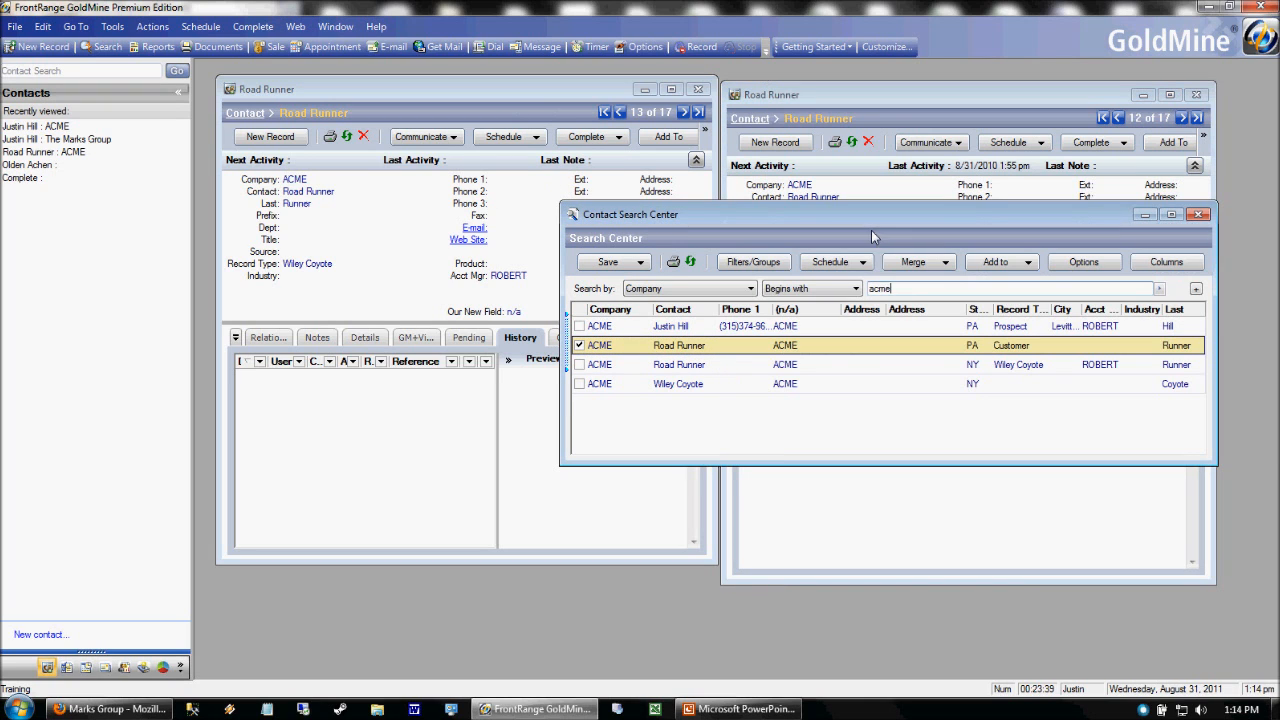
{"action": "left_click", "coordinate": [1198, 218]}
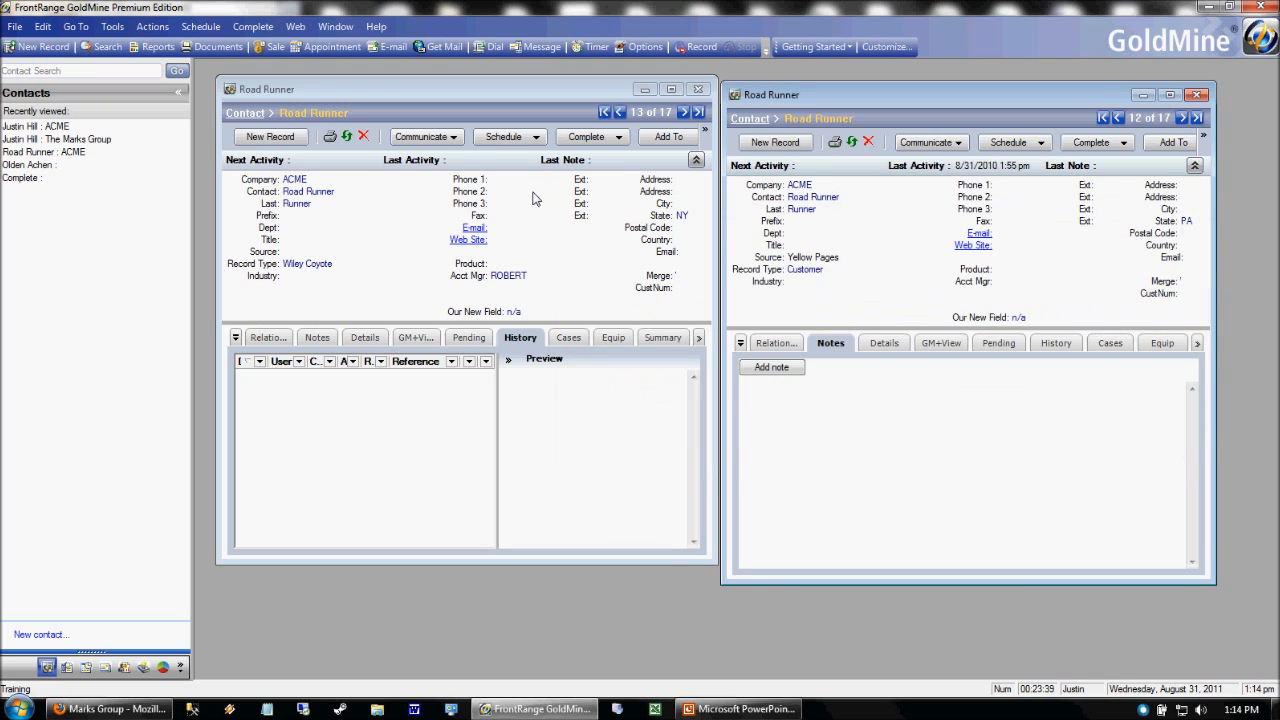
Align the first ACME contact window with the second and look over the available Merge/Purge Records commands
{"action": "left_click_drag", "start_coordinate": [570, 90], "coordinate": [563, 96]}
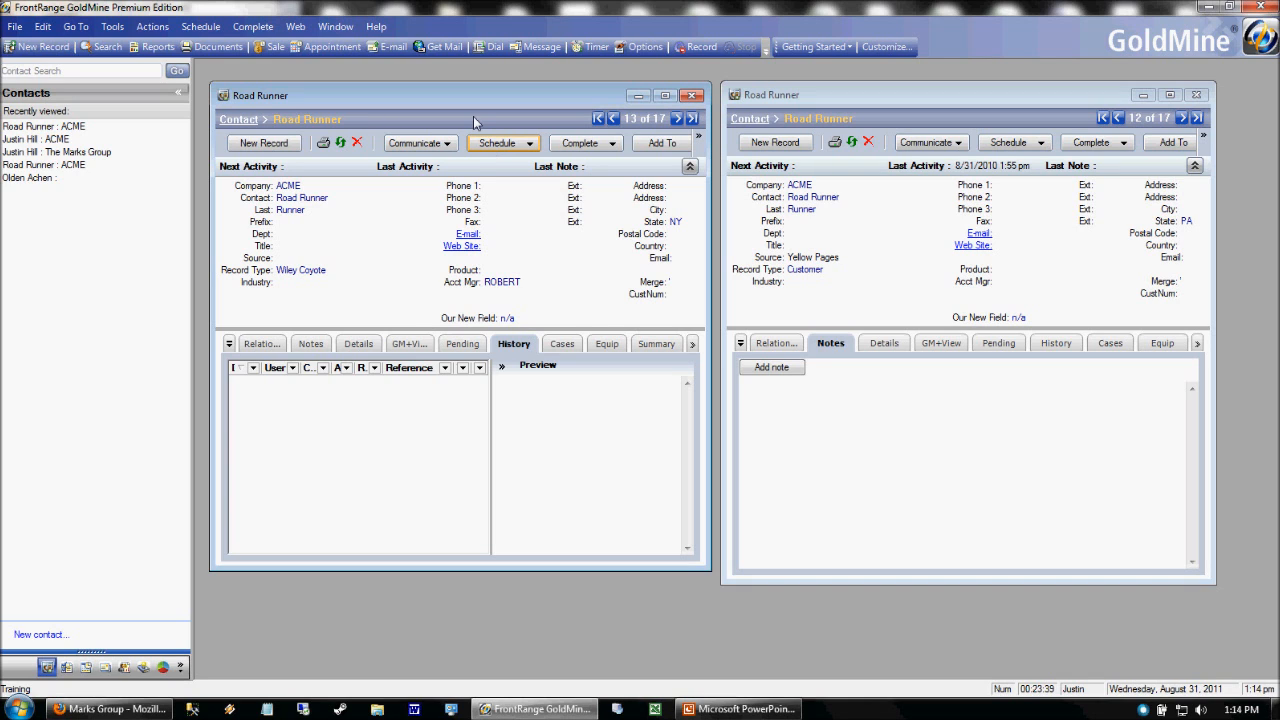
{"action": "left_click", "coordinate": [112, 26]}
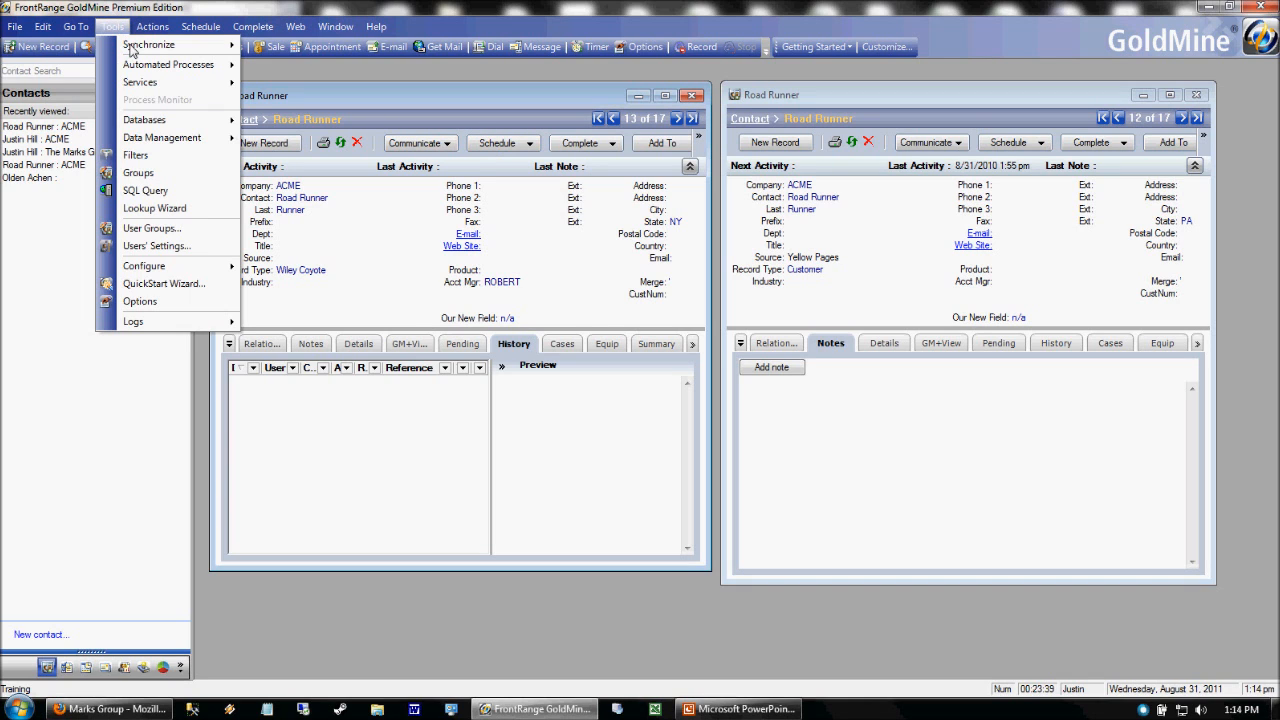
{"action": "mouse_move", "coordinate": [215, 137]}
{"action": "mouse_move", "coordinate": [315, 157]}
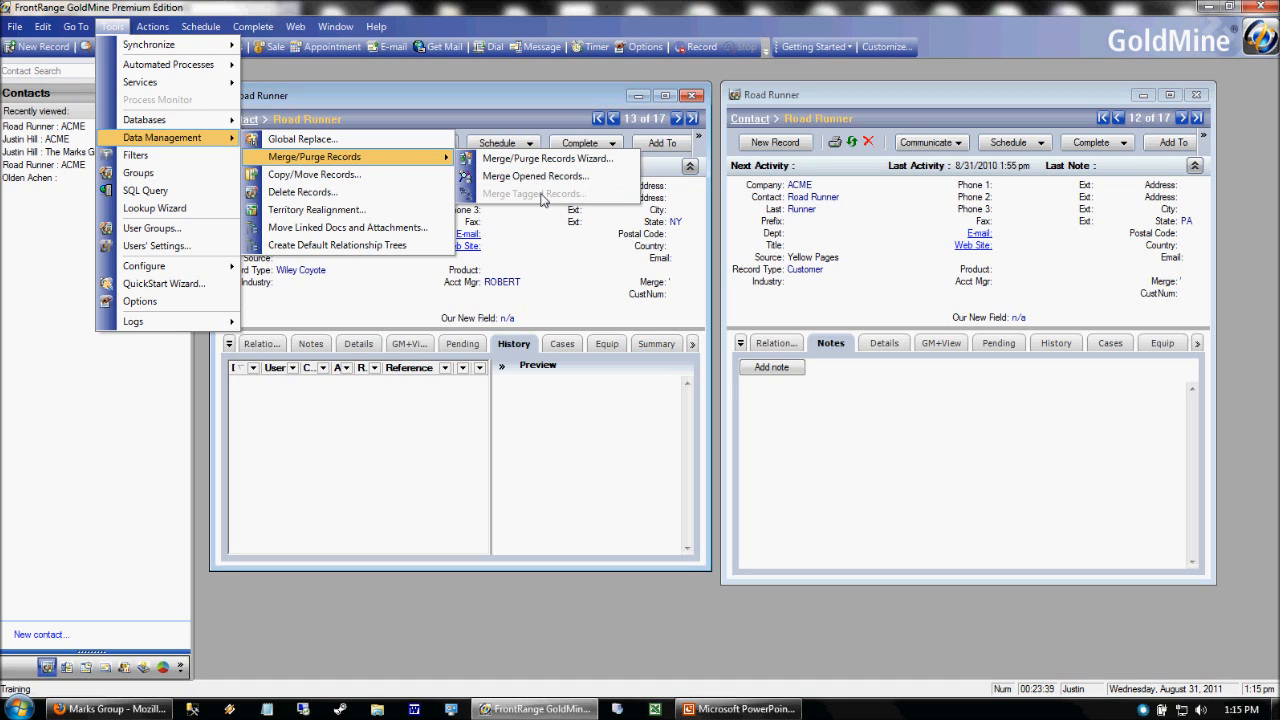
{"action": "left_click", "coordinate": [550, 372]}
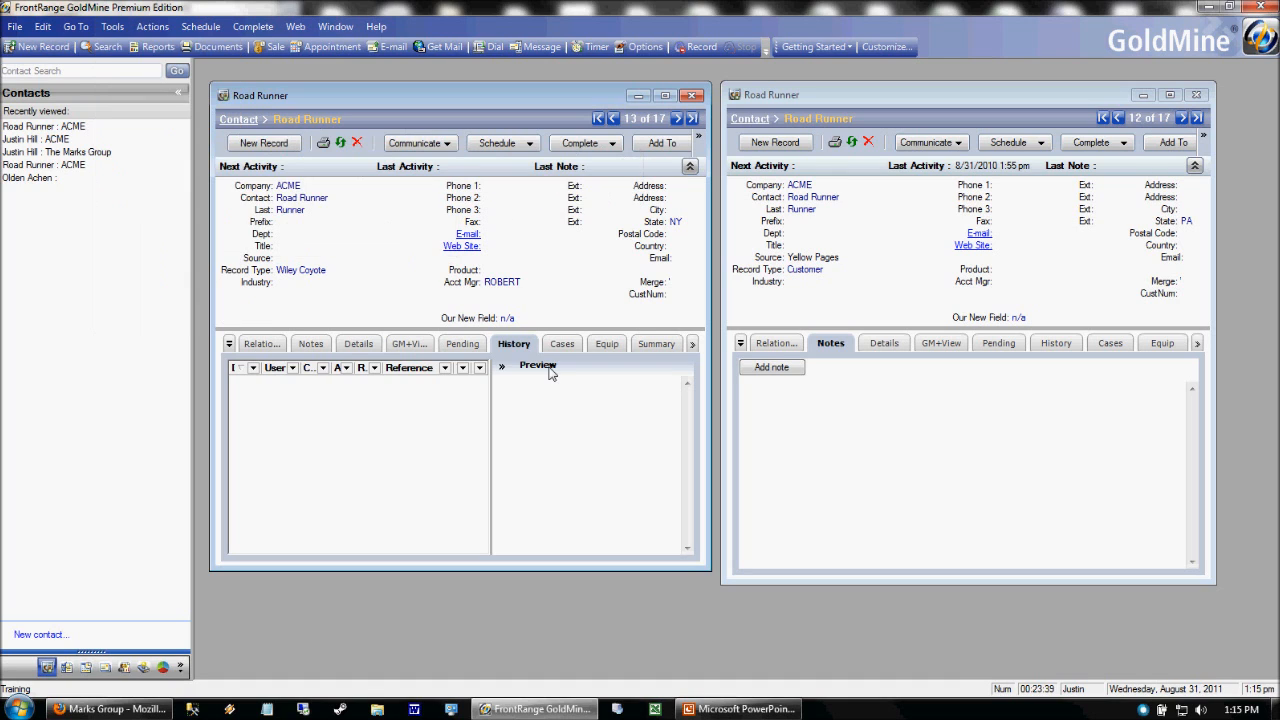
Search by contact name from the first contact window and tag both matching ACME records
{"action": "left_click", "coordinate": [260, 199]}
{"action": "left_click", "coordinate": [578, 326]}
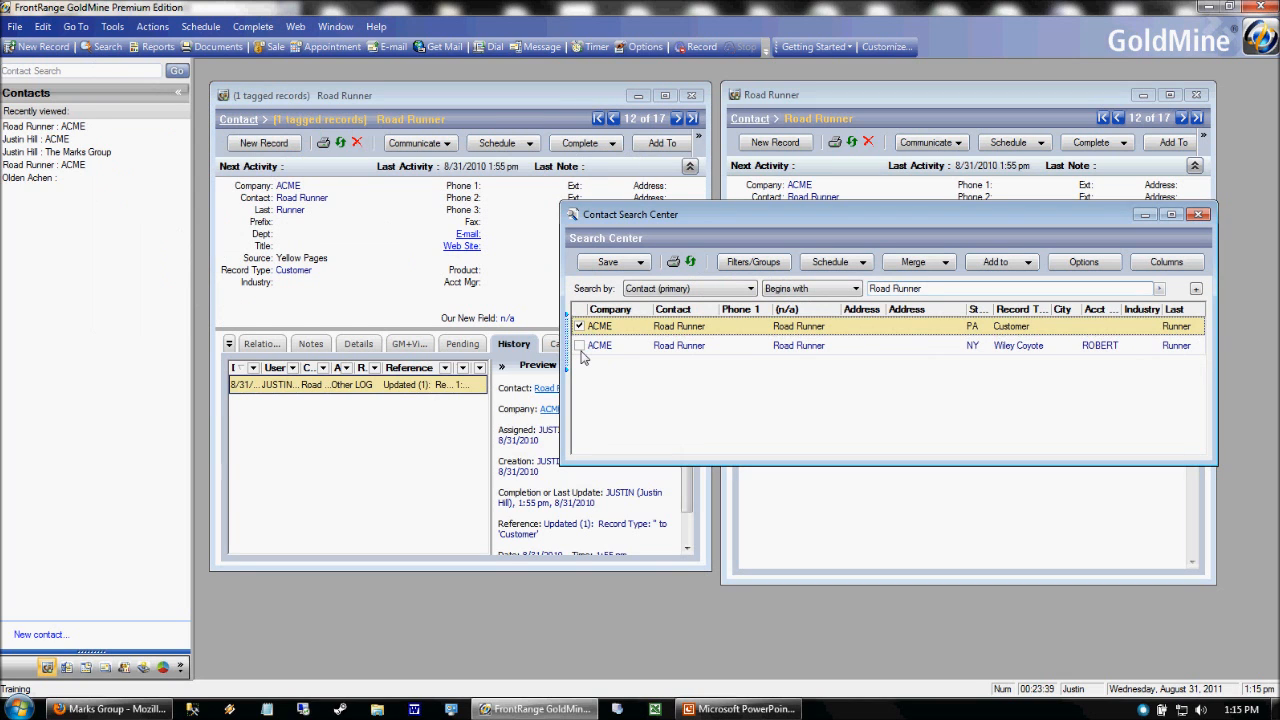
{"action": "left_click", "coordinate": [579, 345]}
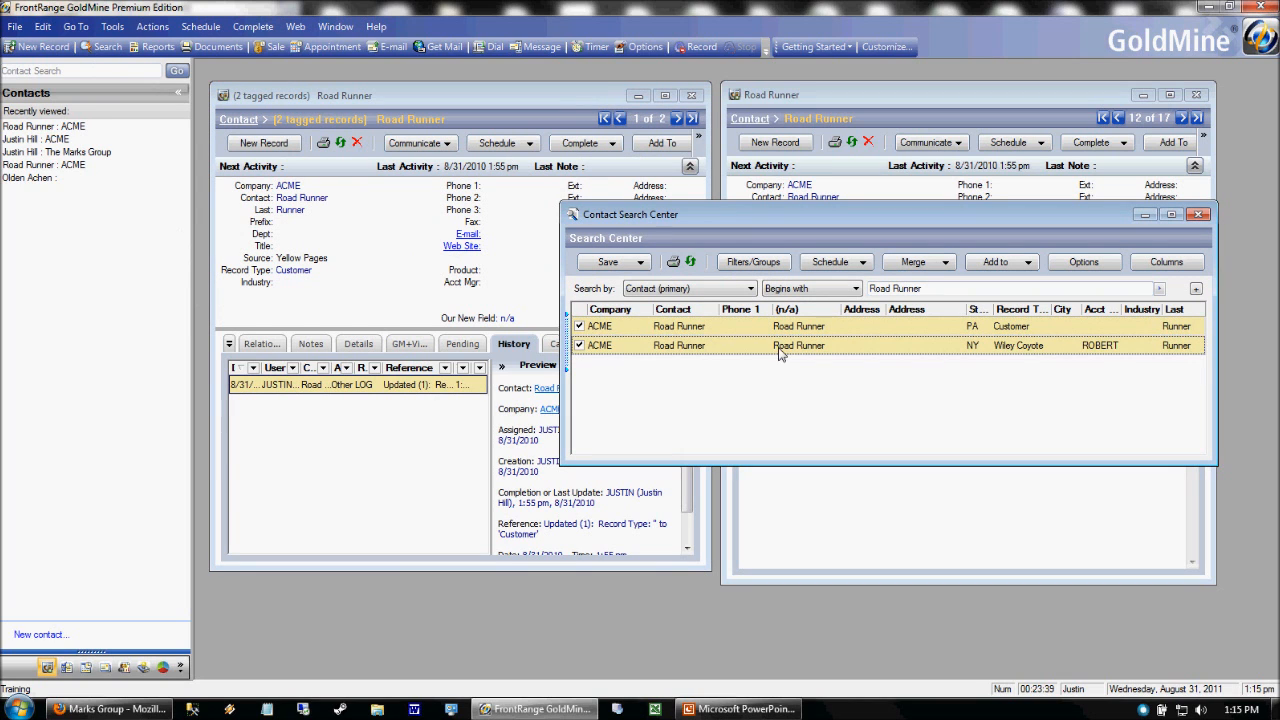
Try Merge Tagged Records on the two tagged ACME contacts and close the contact search
{"action": "left_click", "coordinate": [113, 26]}
{"action": "mouse_move", "coordinate": [163, 140]}
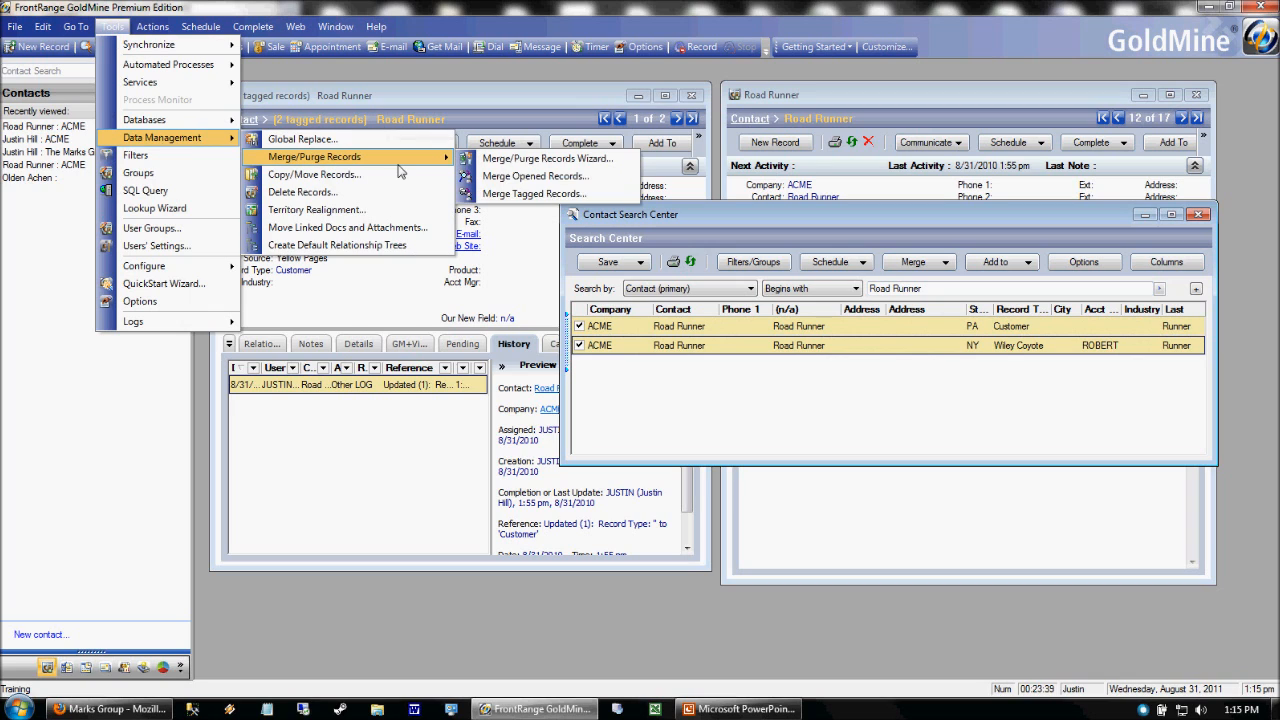
{"action": "left_click", "coordinate": [530, 194]}
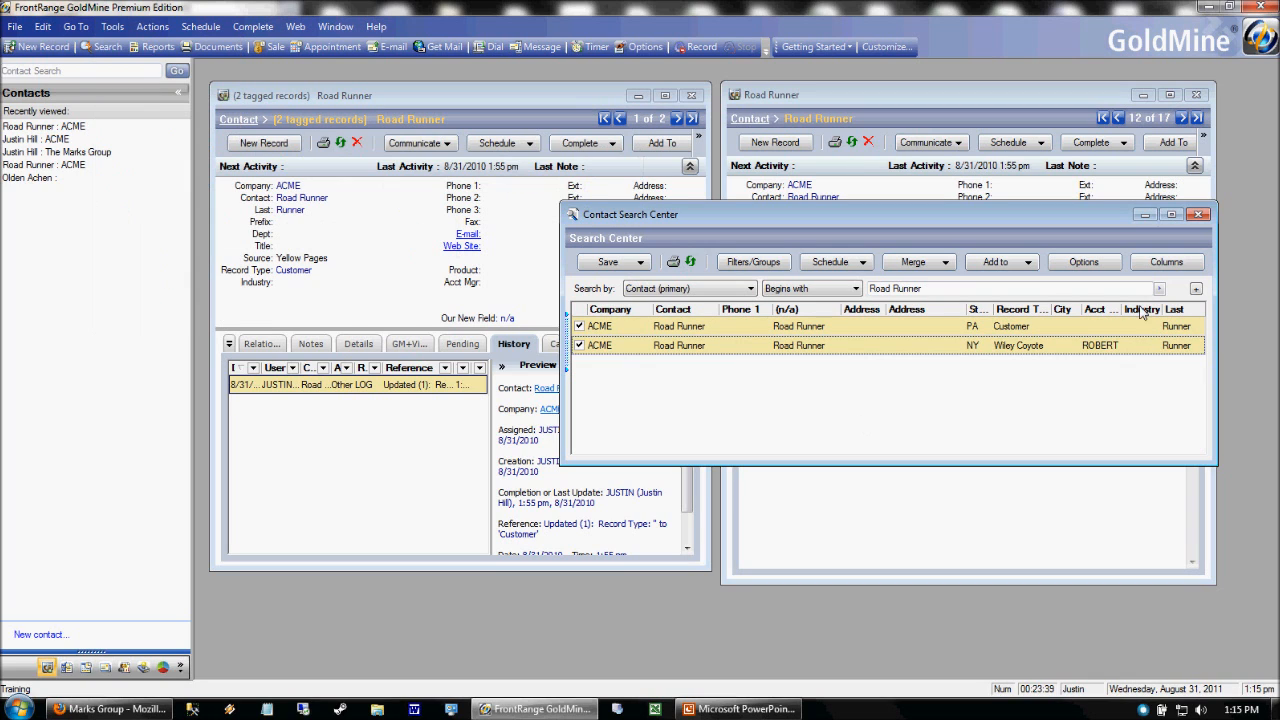
{"action": "left_click", "coordinate": [1199, 214]}
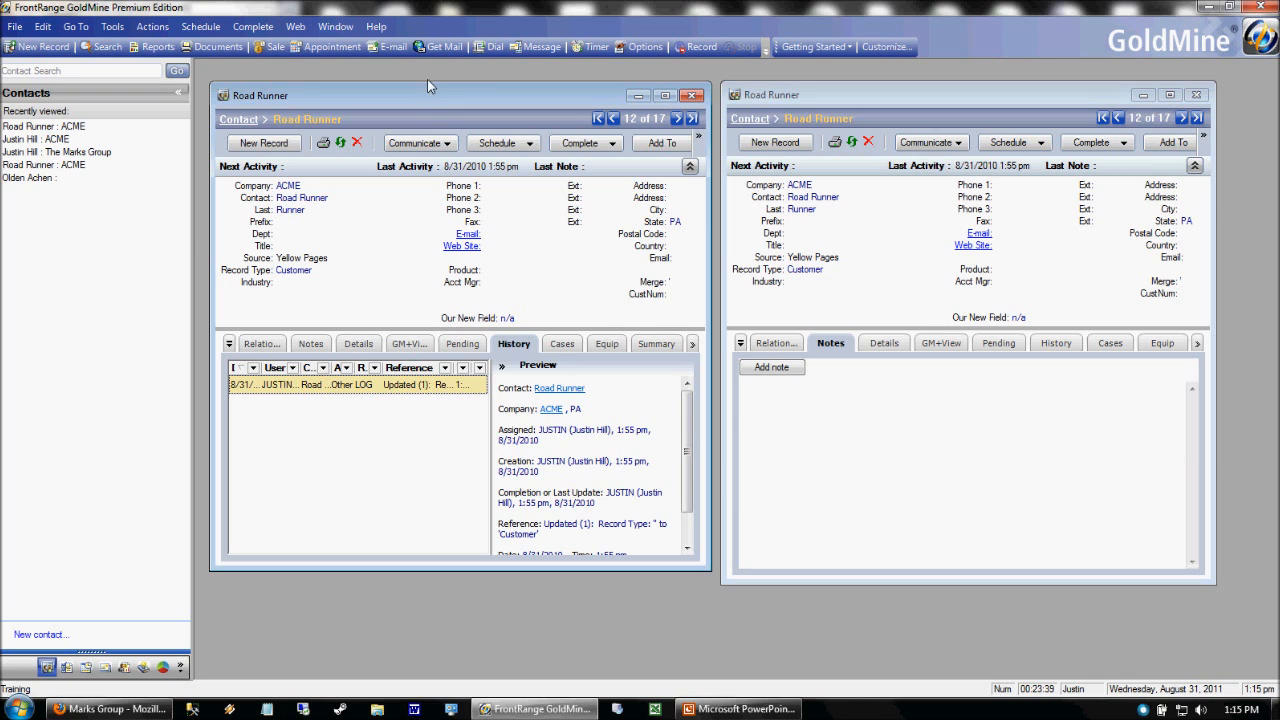
{"action": "left_click", "coordinate": [168, 25]}
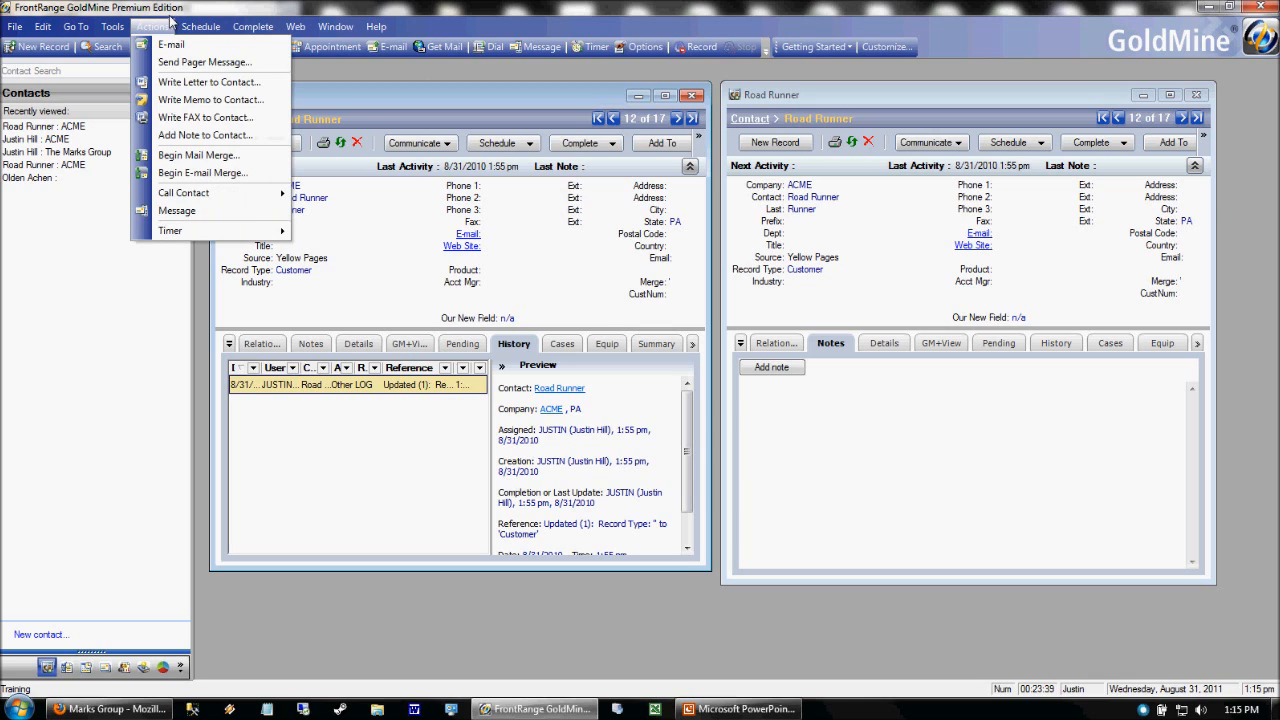
{"action": "mouse_move", "coordinate": [192, 25]}
{"action": "mouse_move", "coordinate": [252, 26]}
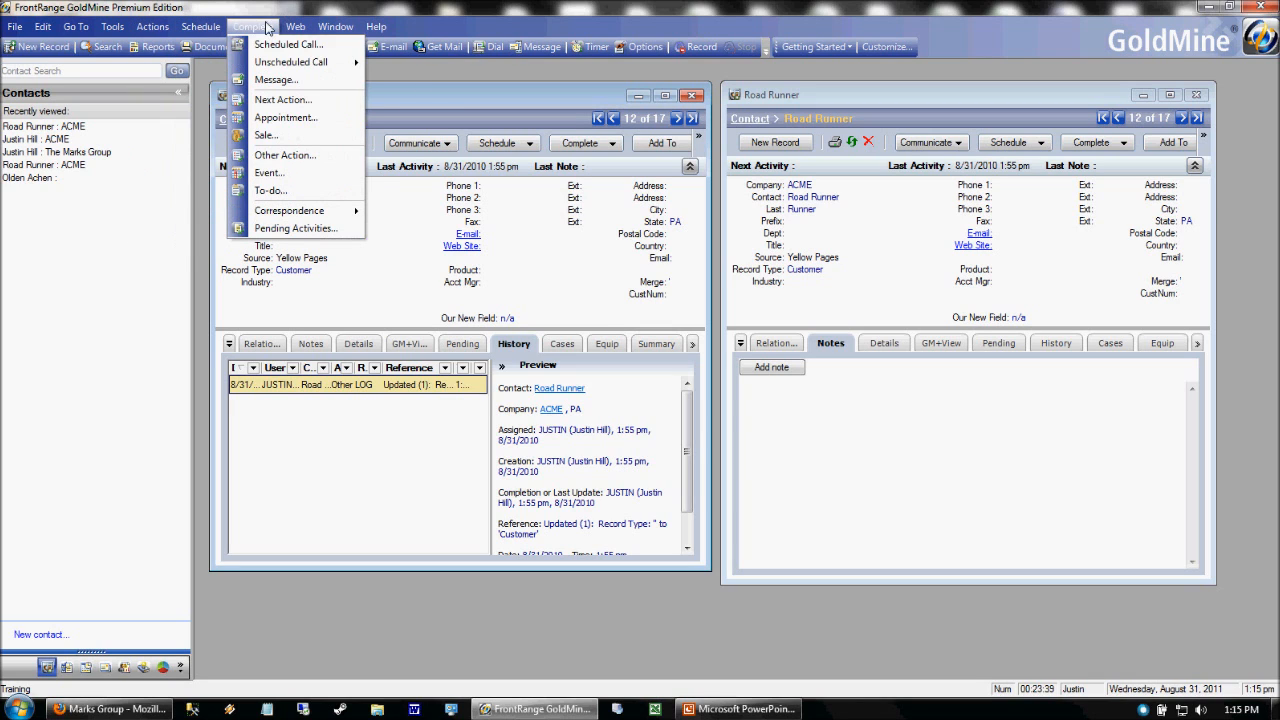
{"action": "left_click", "coordinate": [495, 105]}
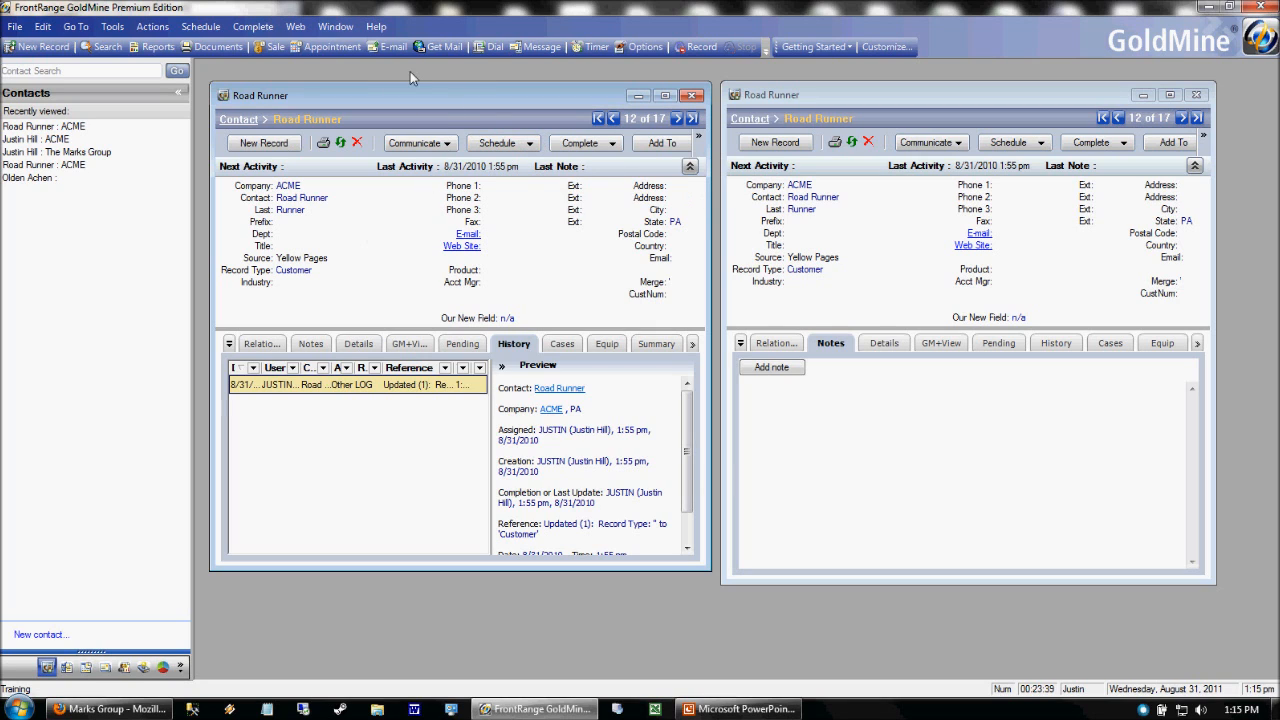
{"action": "left_click", "coordinate": [814, 95]}
{"action": "left_click", "coordinate": [528, 97]}
{"action": "left_click", "coordinate": [845, 99]}
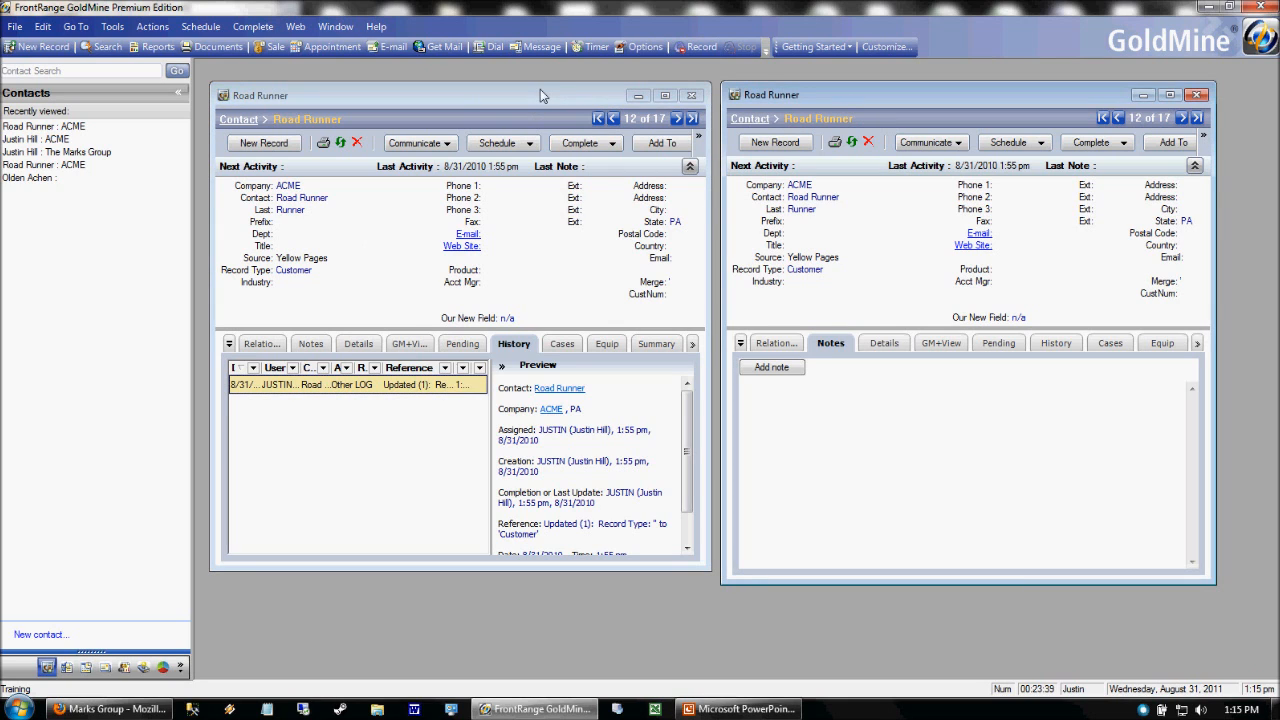
{"action": "left_click", "coordinate": [540, 95]}
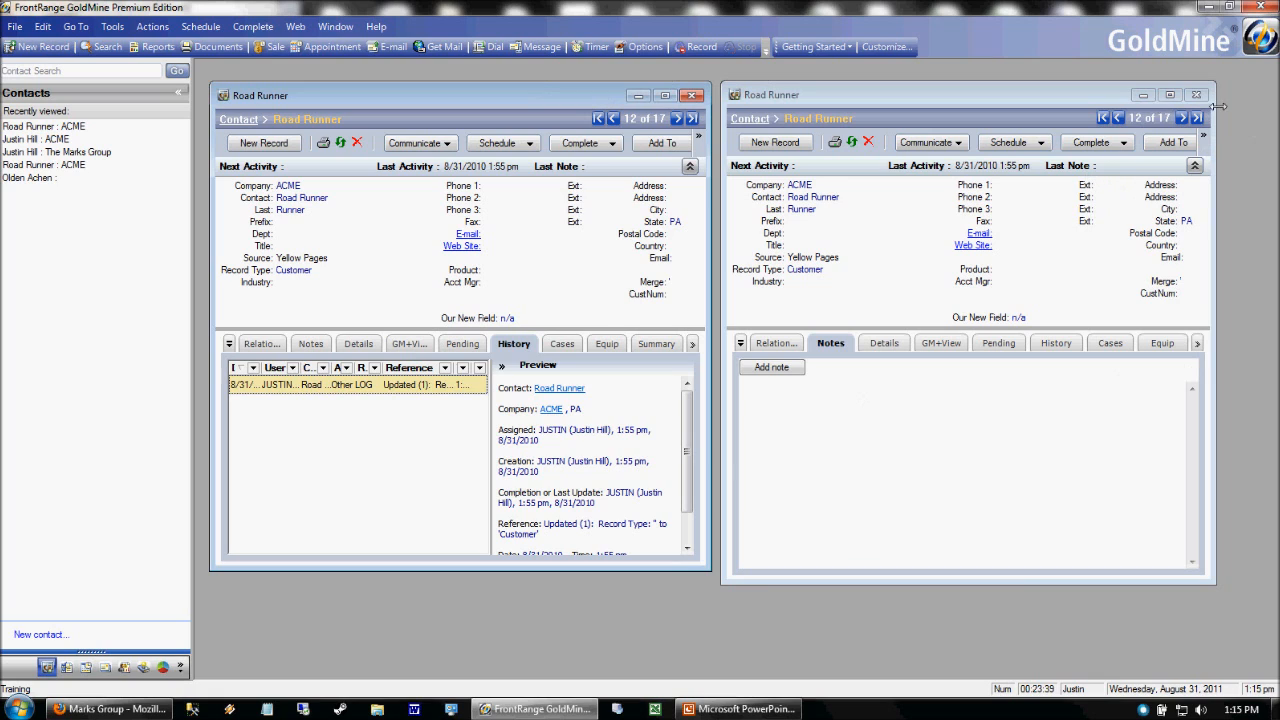
Close the second ACME contact window and maximize the remaining one
{"action": "left_click", "coordinate": [1174, 213]}
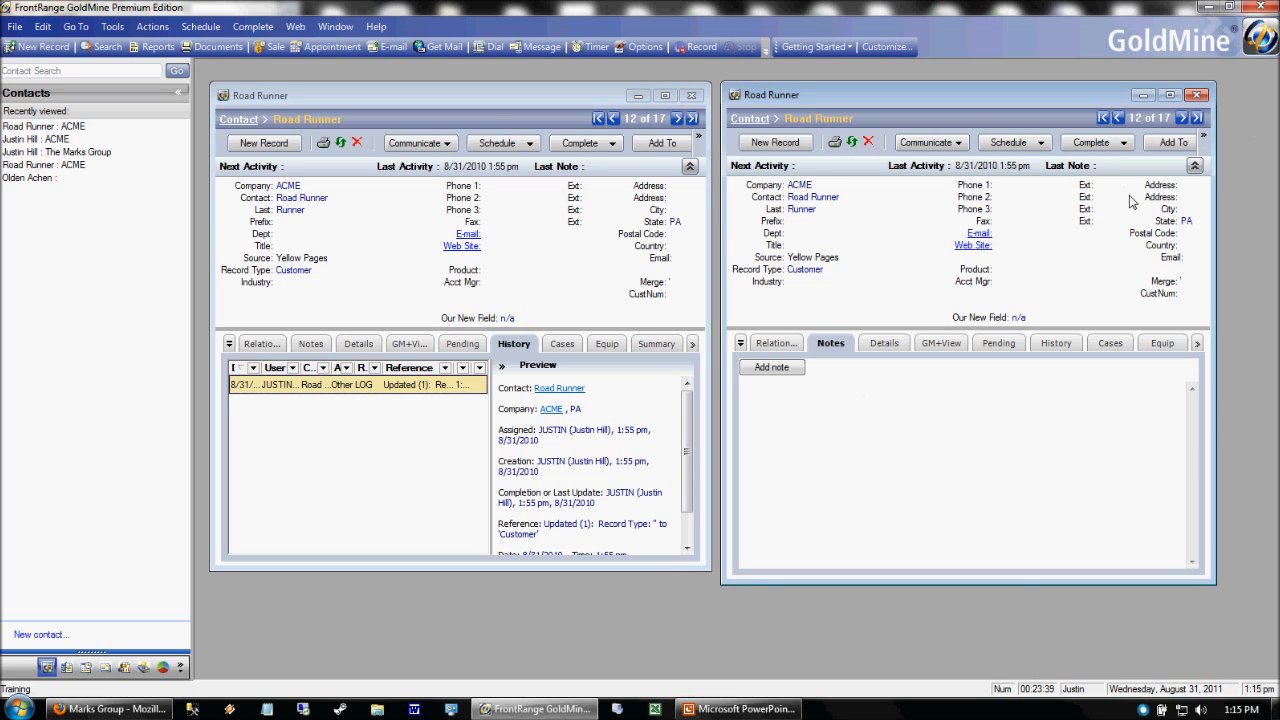
{"action": "left_click", "coordinate": [1196, 95]}
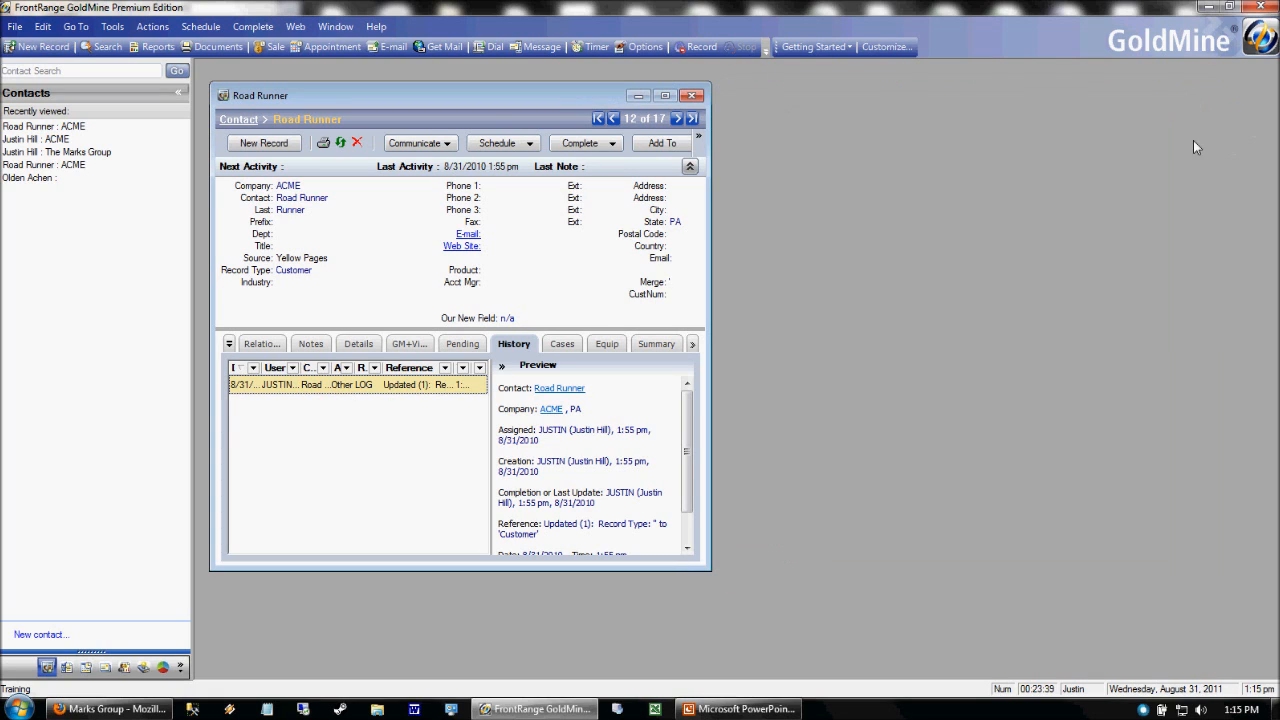
{"action": "left_click", "coordinate": [665, 99]}
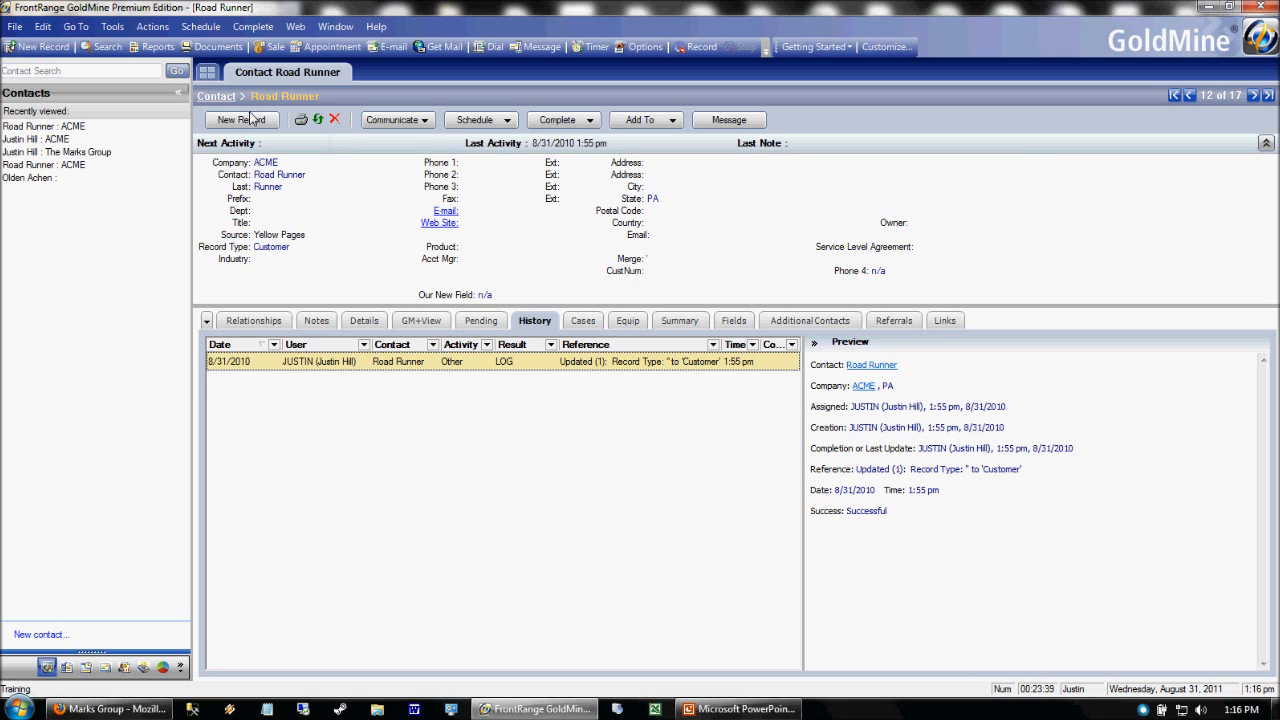
Open the contact search, repeat it from the contact record's Contact field, and return to the record
{"action": "left_click", "coordinate": [100, 47]}
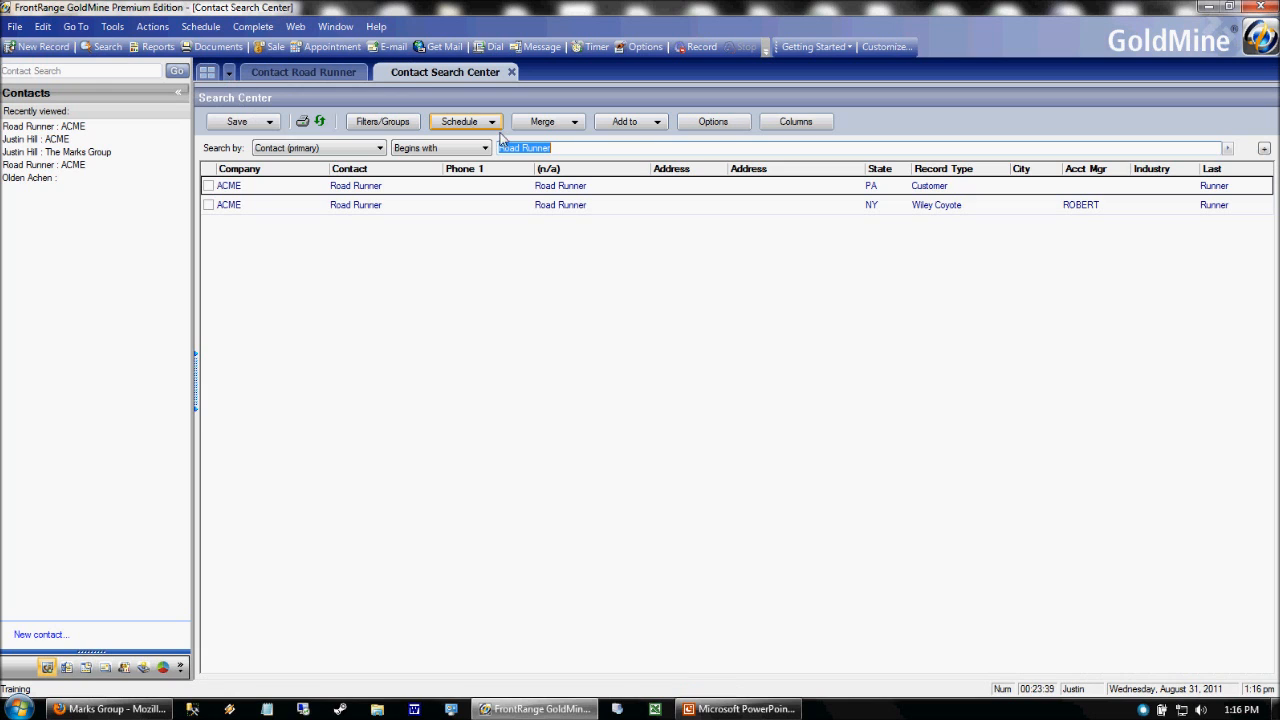
{"action": "left_click", "coordinate": [275, 75]}
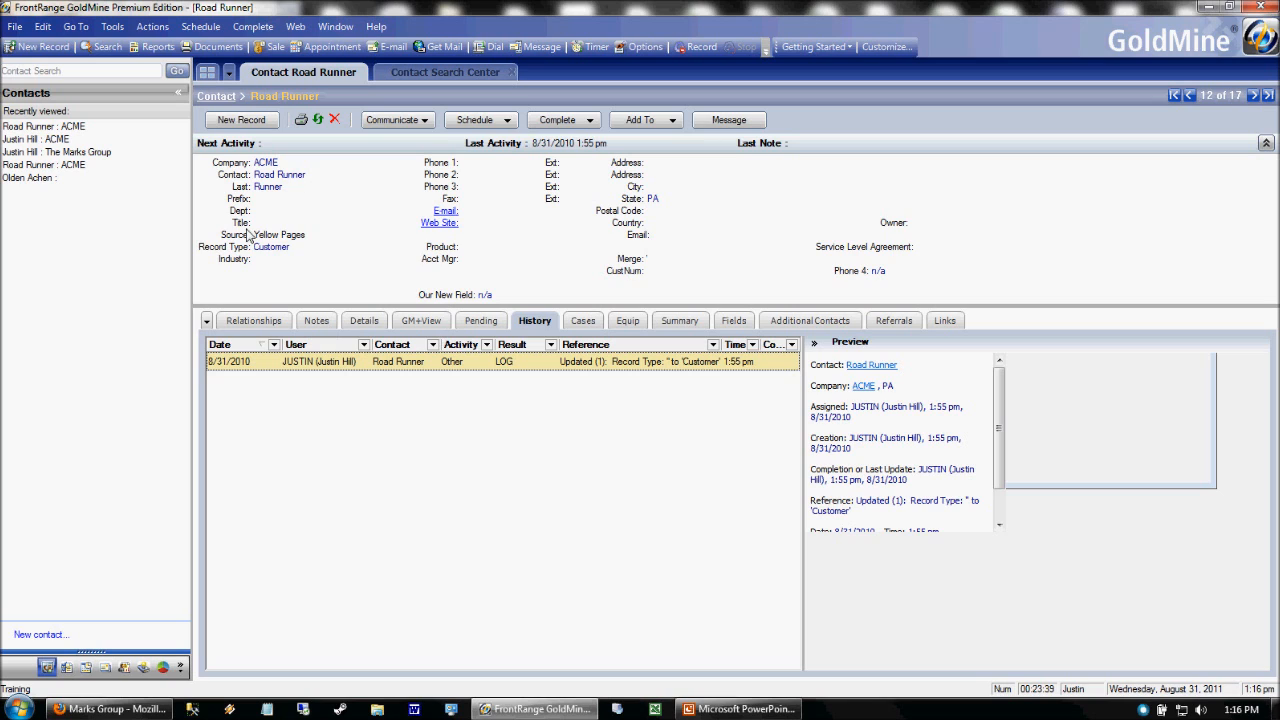
{"action": "left_click", "coordinate": [231, 177]}
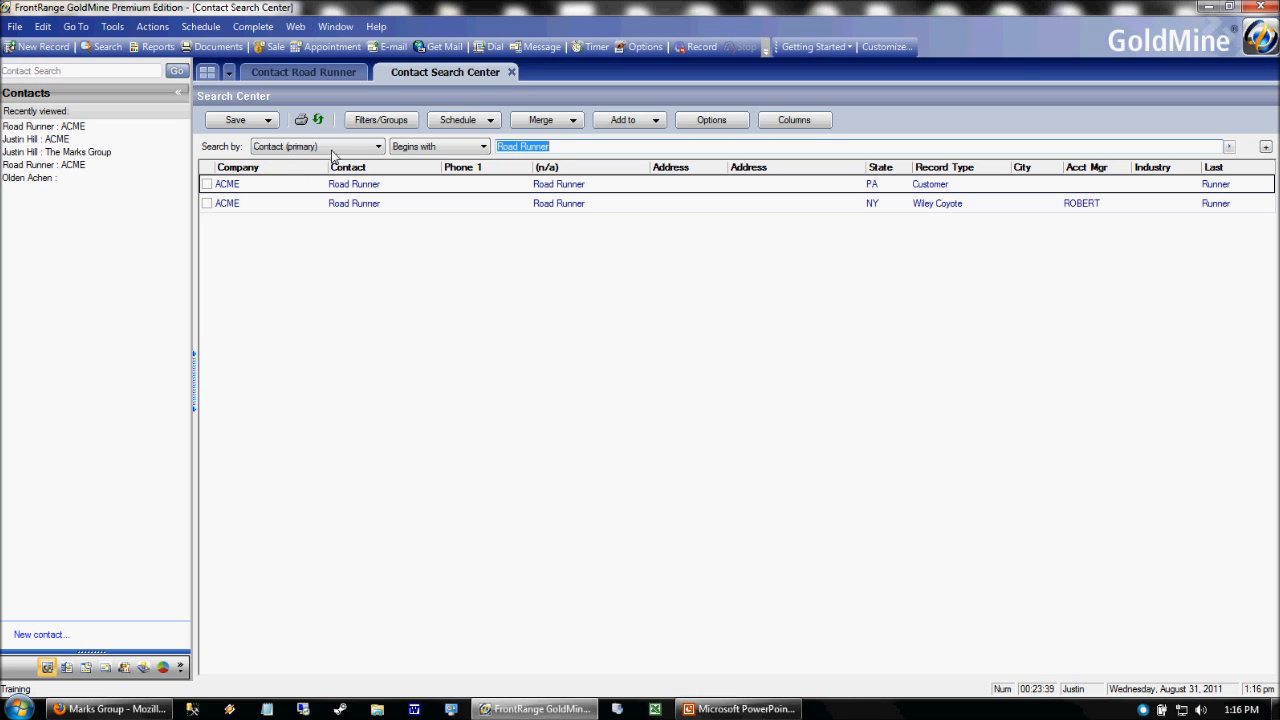
{"action": "left_click", "coordinate": [326, 77]}
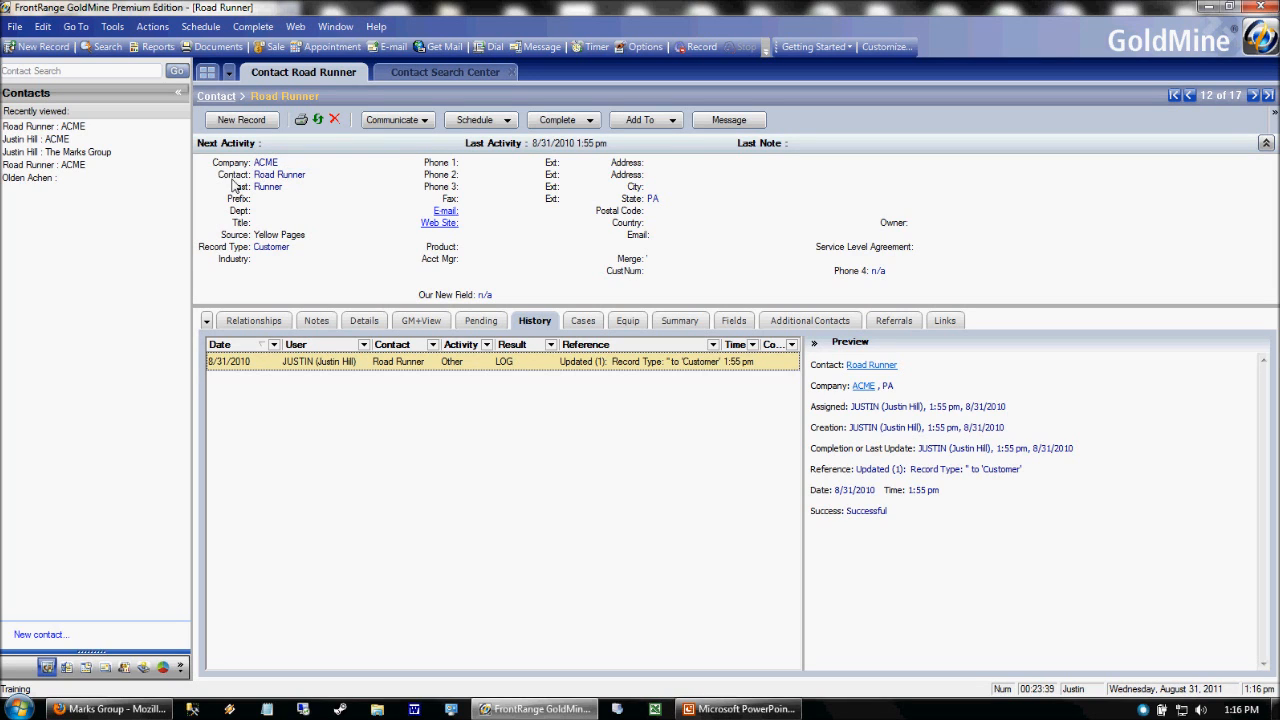
Search from the contact record by its Company and by its Last name, check the Marks Group record, and return to the search
{"action": "left_click", "coordinate": [222, 165]}
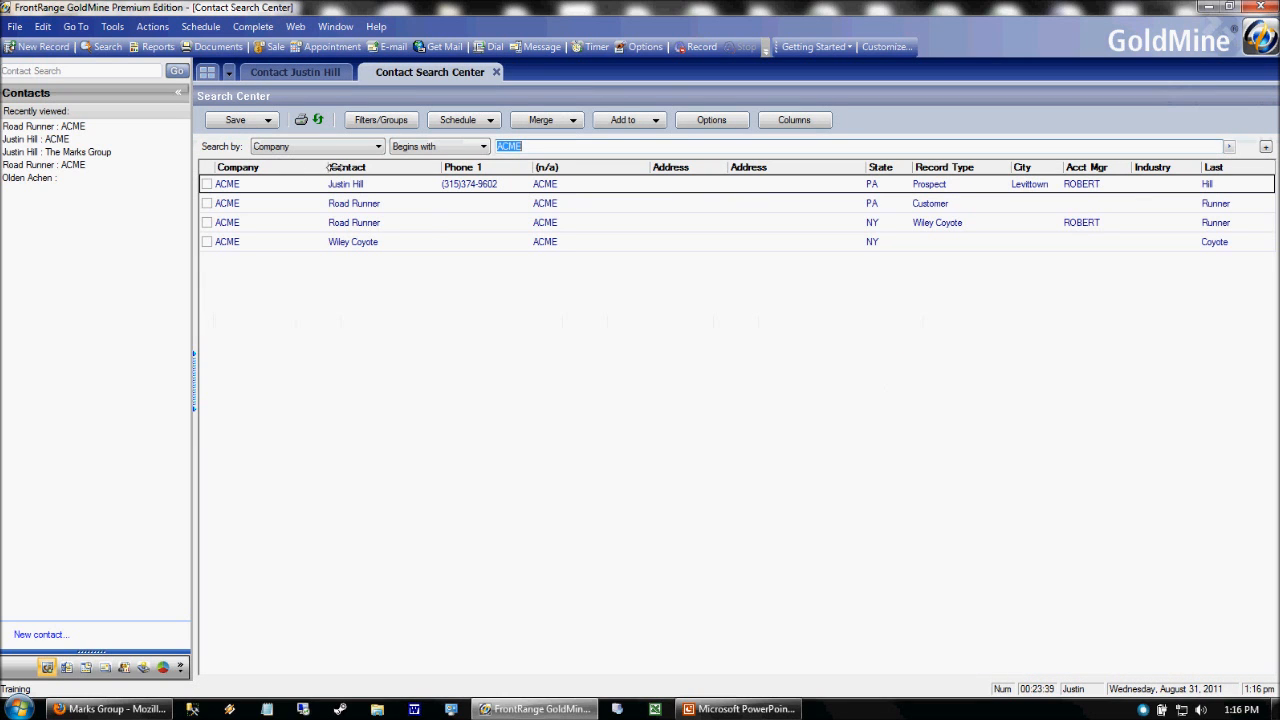
{"action": "left_click", "coordinate": [283, 73]}
{"action": "left_click", "coordinate": [240, 187]}
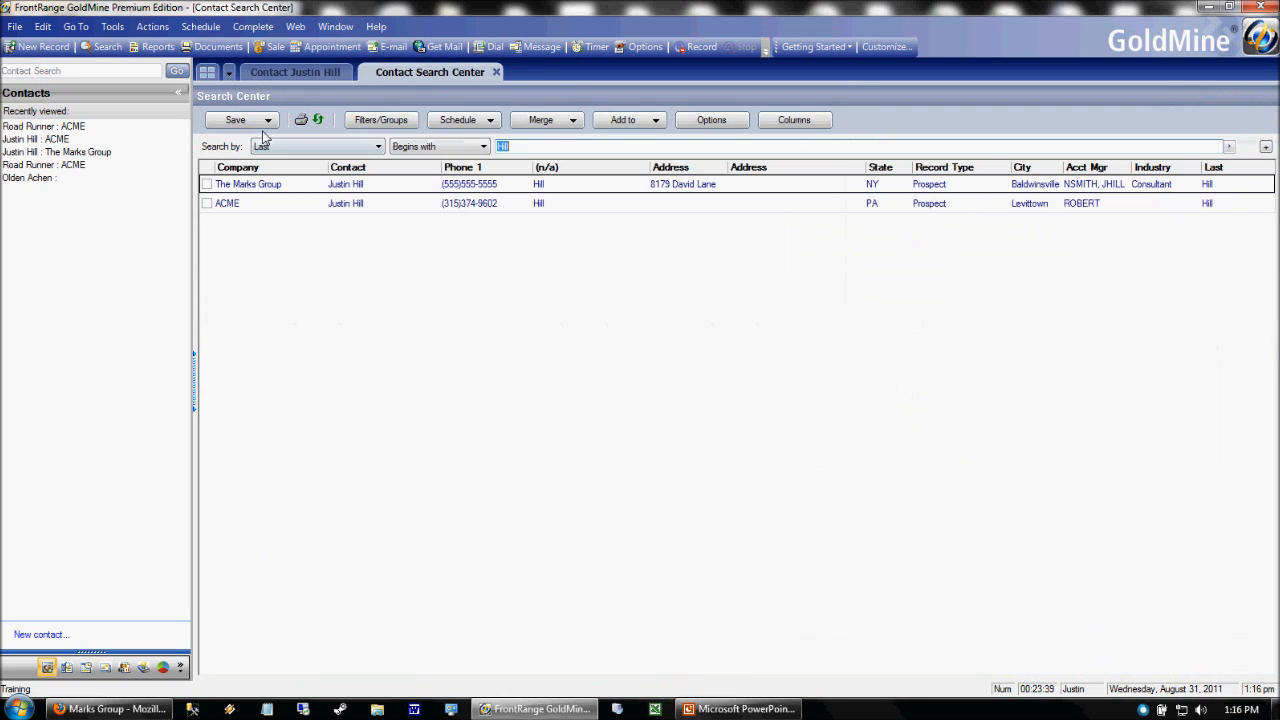
{"action": "left_click", "coordinate": [283, 79]}
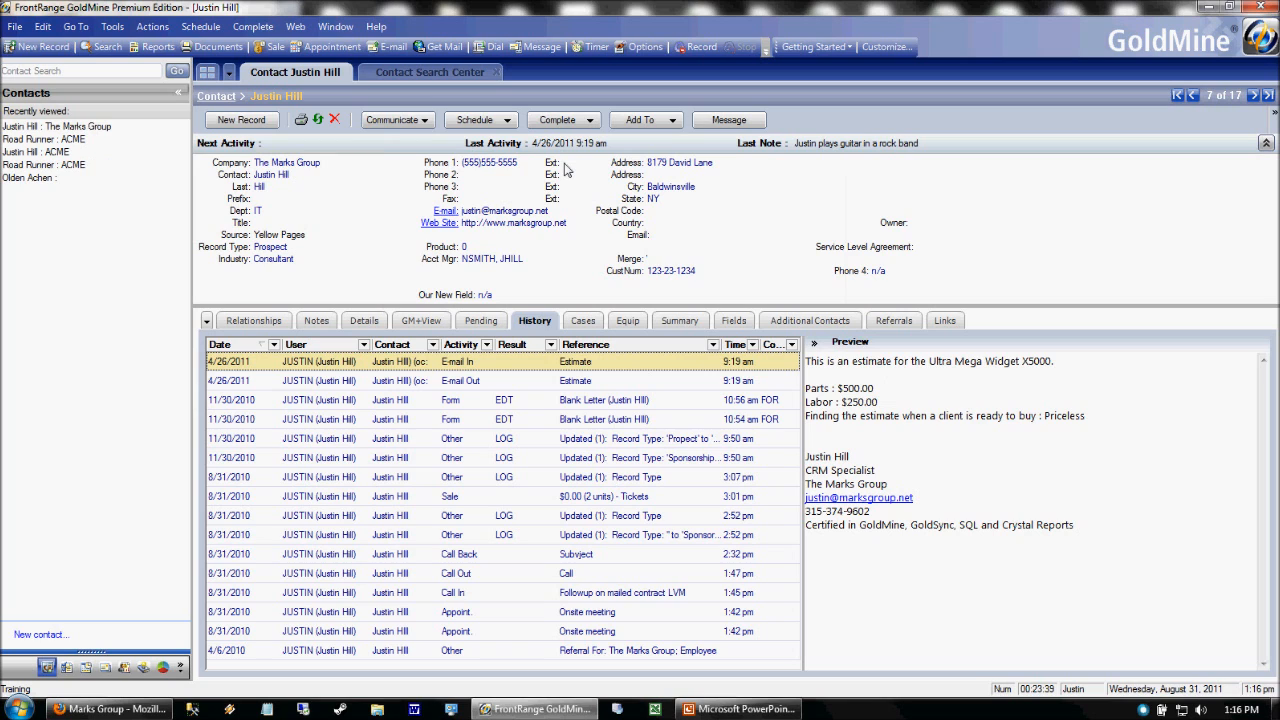
{"action": "left_click", "coordinate": [476, 76]}
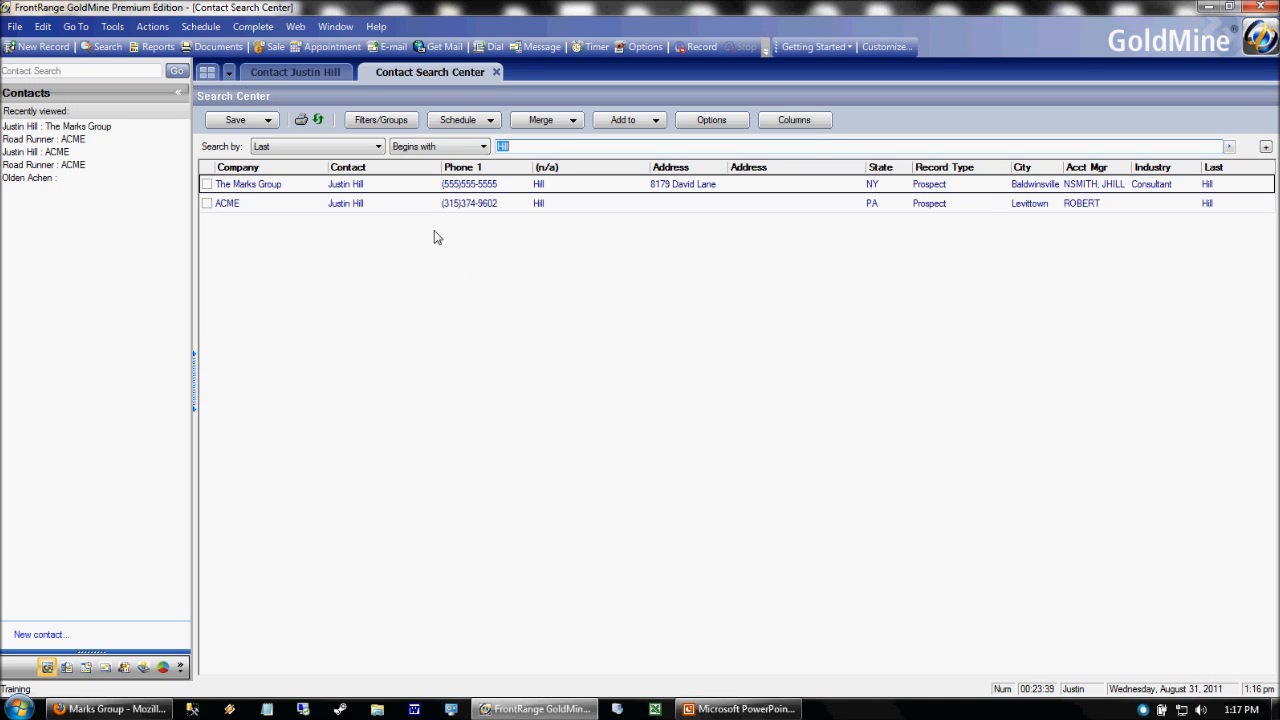
Search the contacts for State beginning with PA and look through the matching records
{"action": "left_click", "coordinate": [320, 150]}
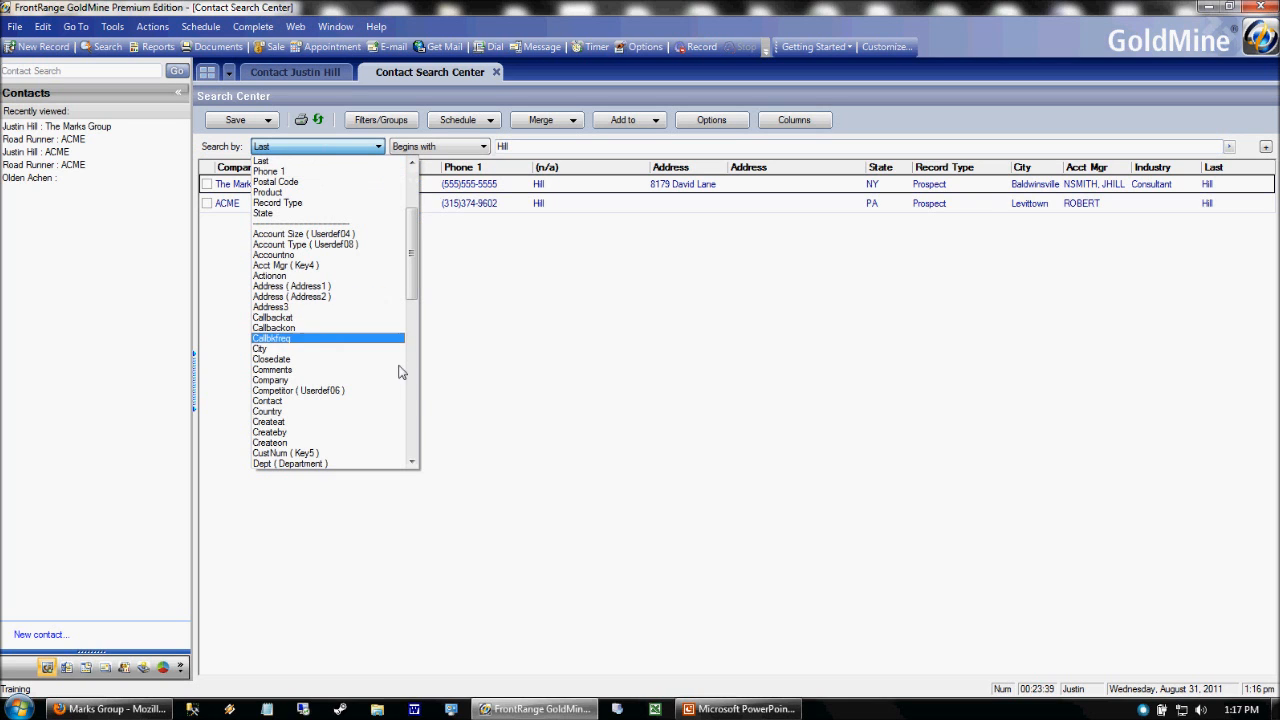
{"action": "left_click", "coordinate": [416, 392]}
{"action": "scroll", "coordinate": [418, 395], "scroll_direction": "down", "scroll_amount": 7}
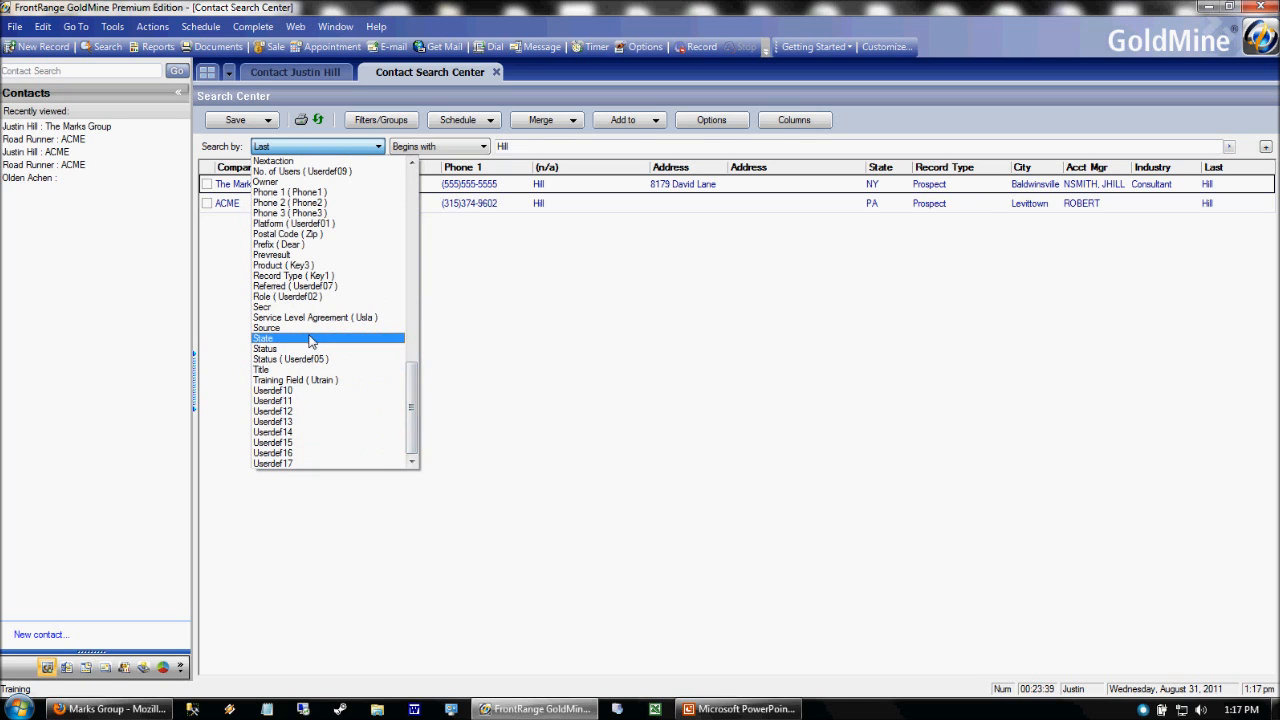
{"action": "left_click", "coordinate": [310, 340]}
{"action": "left_click", "coordinate": [497, 147]}
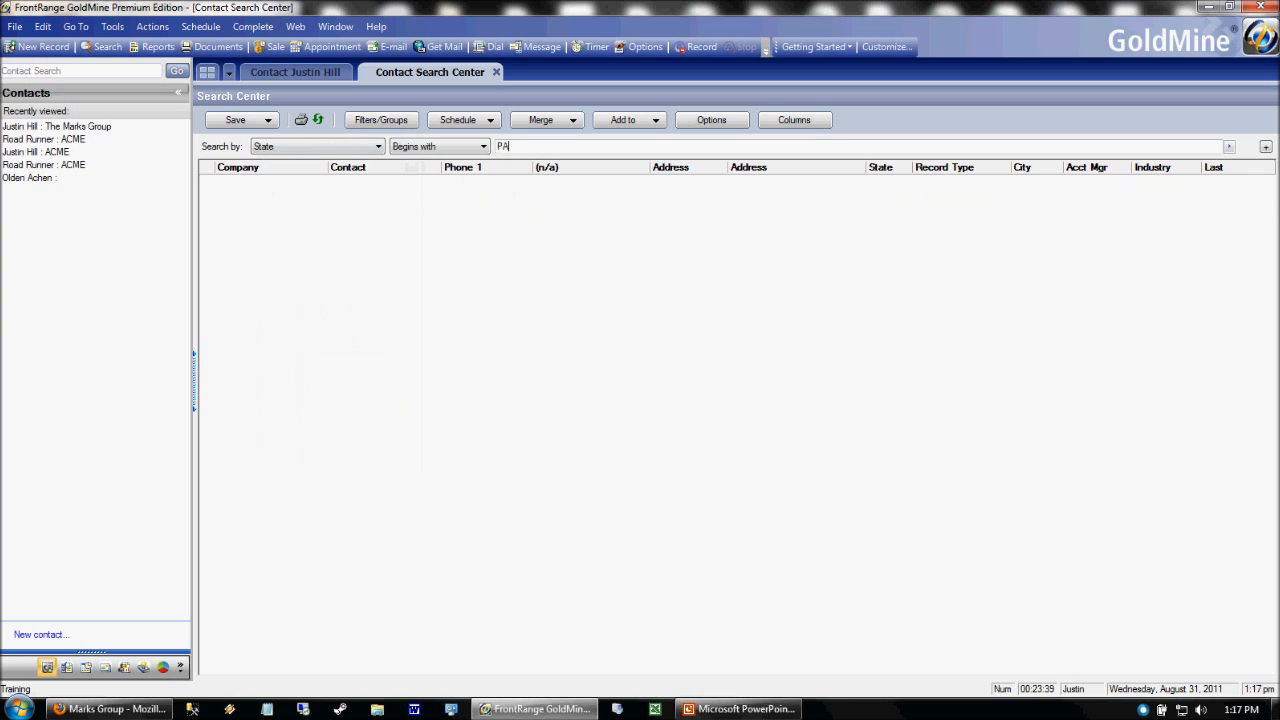
{"action": "type", "text": "PA"}
{"action": "key", "text": "Return"}
{"action": "left_click", "coordinate": [537, 262]}
{"action": "left_click", "coordinate": [538, 241]}
{"action": "left_click", "coordinate": [548, 203]}
{"action": "left_click", "coordinate": [506, 184]}
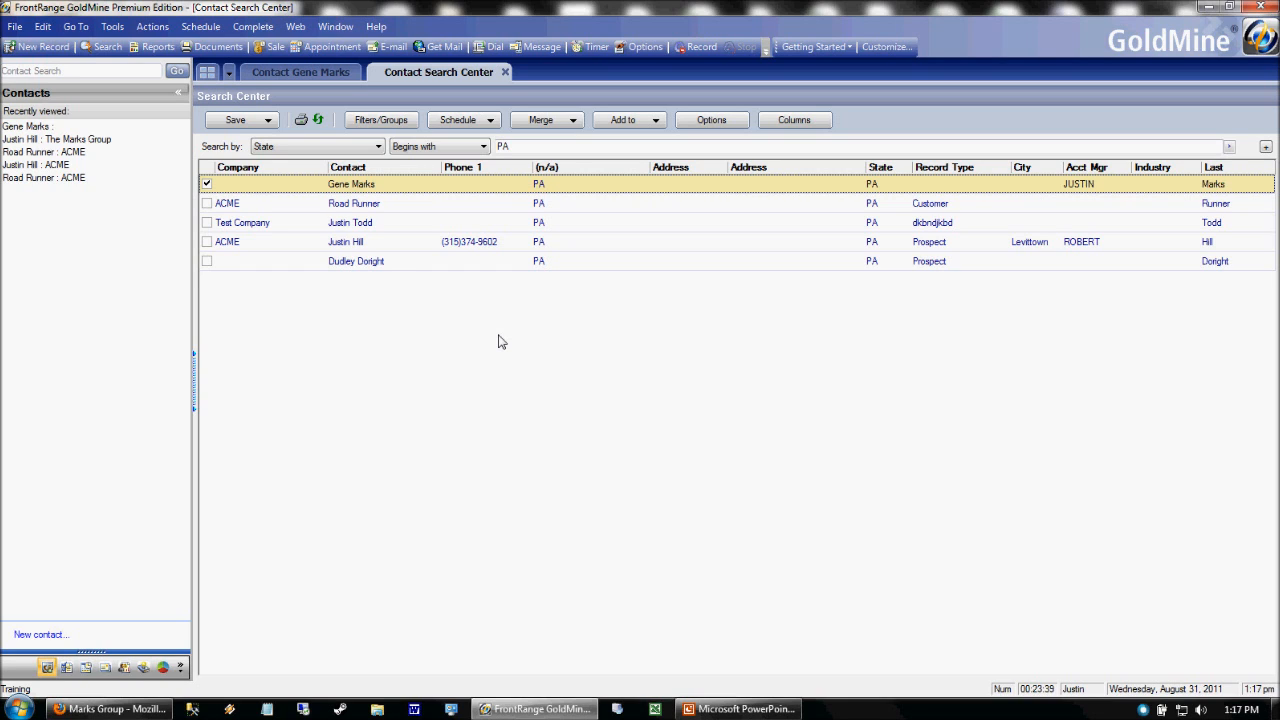
Try out adding several search criteria rows and remove the extras, keeping one additional row below the State criterion
{"action": "left_click", "coordinate": [1265, 147]}
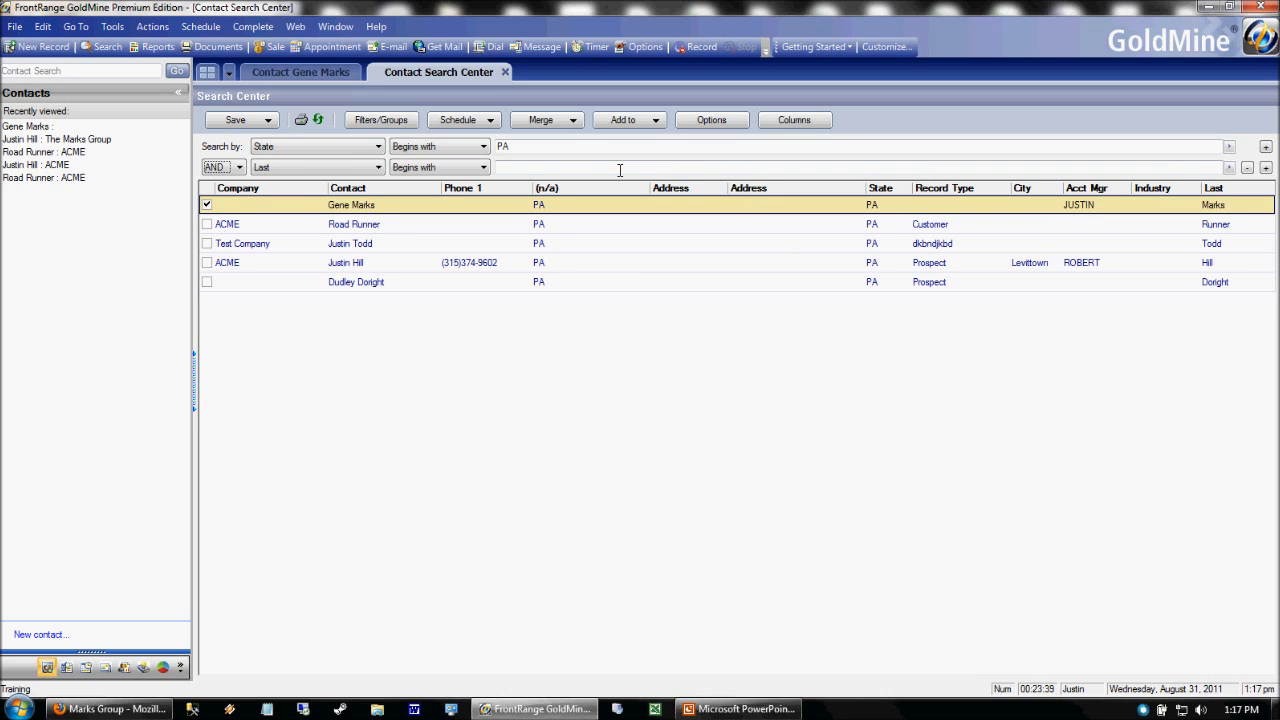
{"action": "left_click", "coordinate": [1265, 167]}
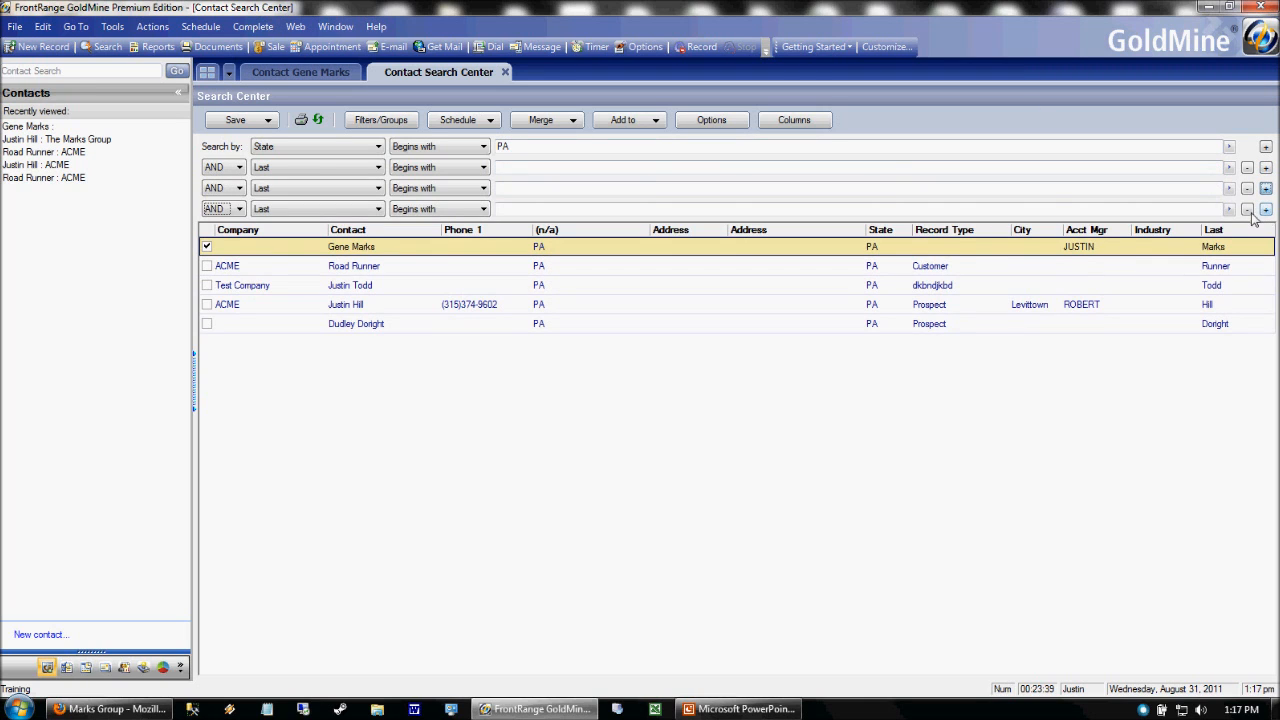
{"action": "left_click", "coordinate": [1255, 206]}
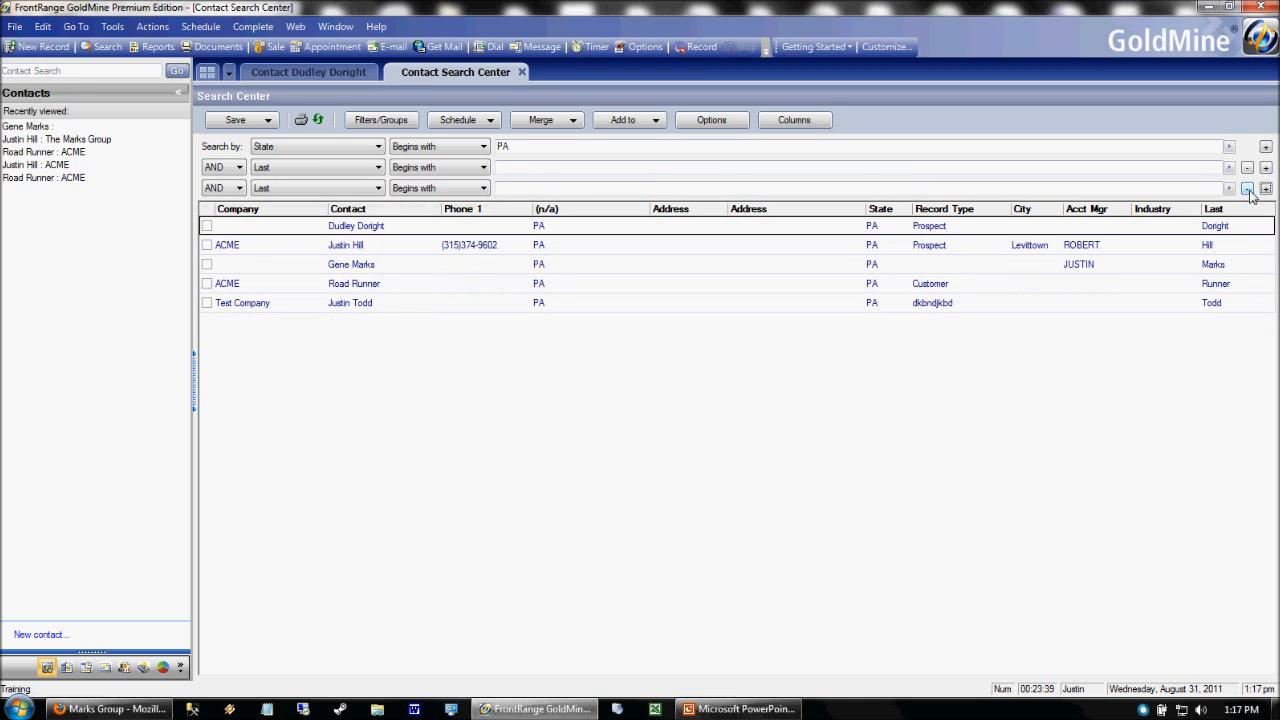
{"action": "left_click", "coordinate": [1247, 188]}
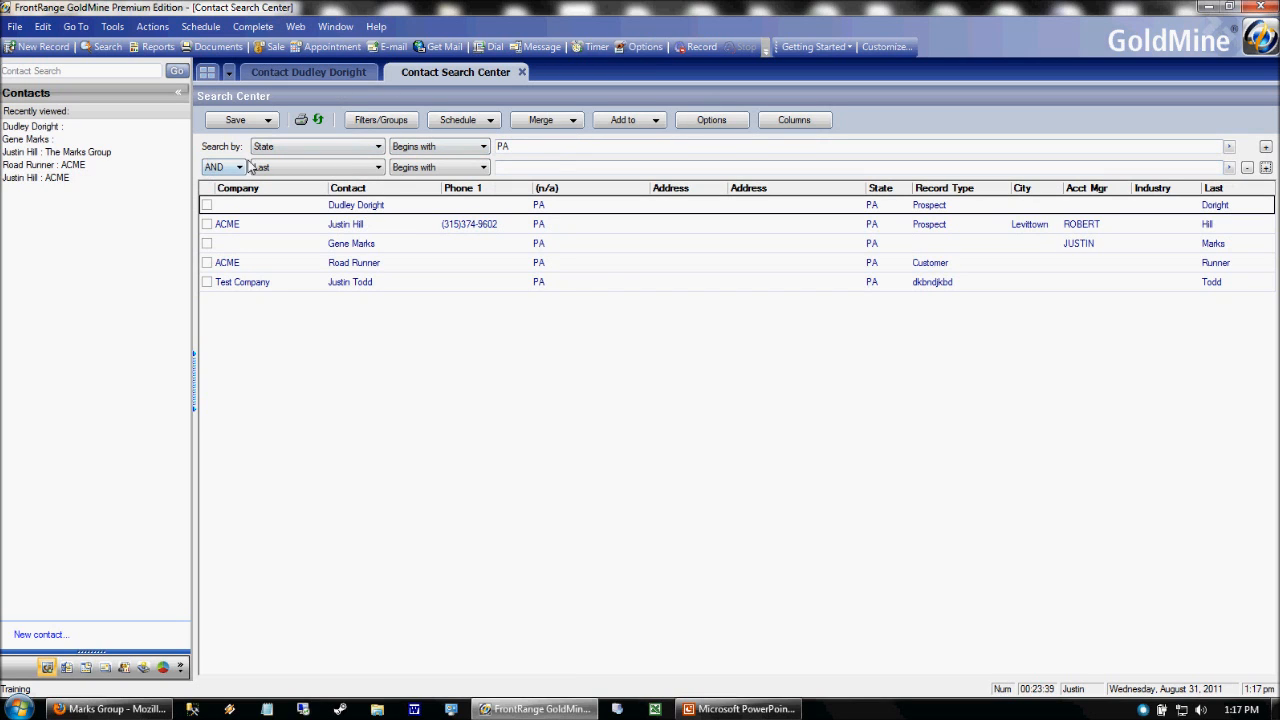
Set the second criterion to OR, State, Begins with NY
{"action": "left_click", "coordinate": [291, 165]}
{"action": "left_click", "coordinate": [291, 165]}
{"action": "left_click", "coordinate": [241, 168]}
{"action": "left_click", "coordinate": [213, 191]}
{"action": "left_click", "coordinate": [275, 168]}
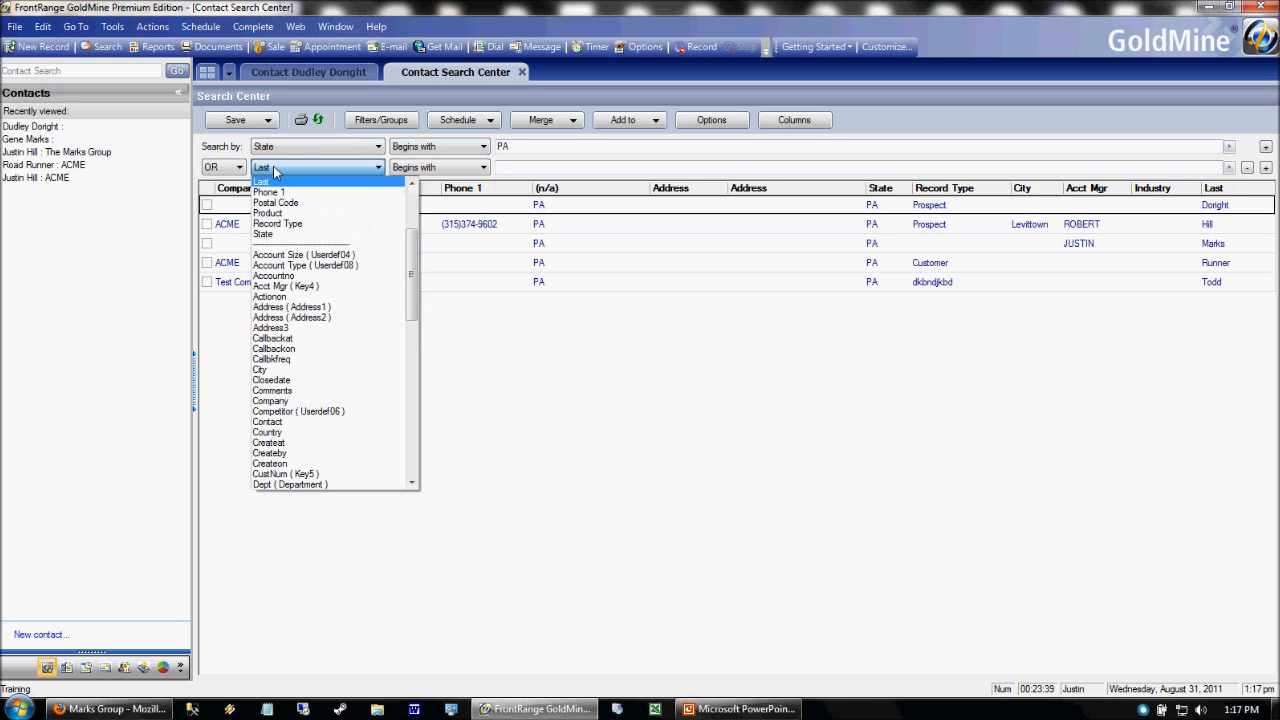
{"action": "scroll", "coordinate": [340, 400], "scroll_direction": "down", "scroll_amount": 9}
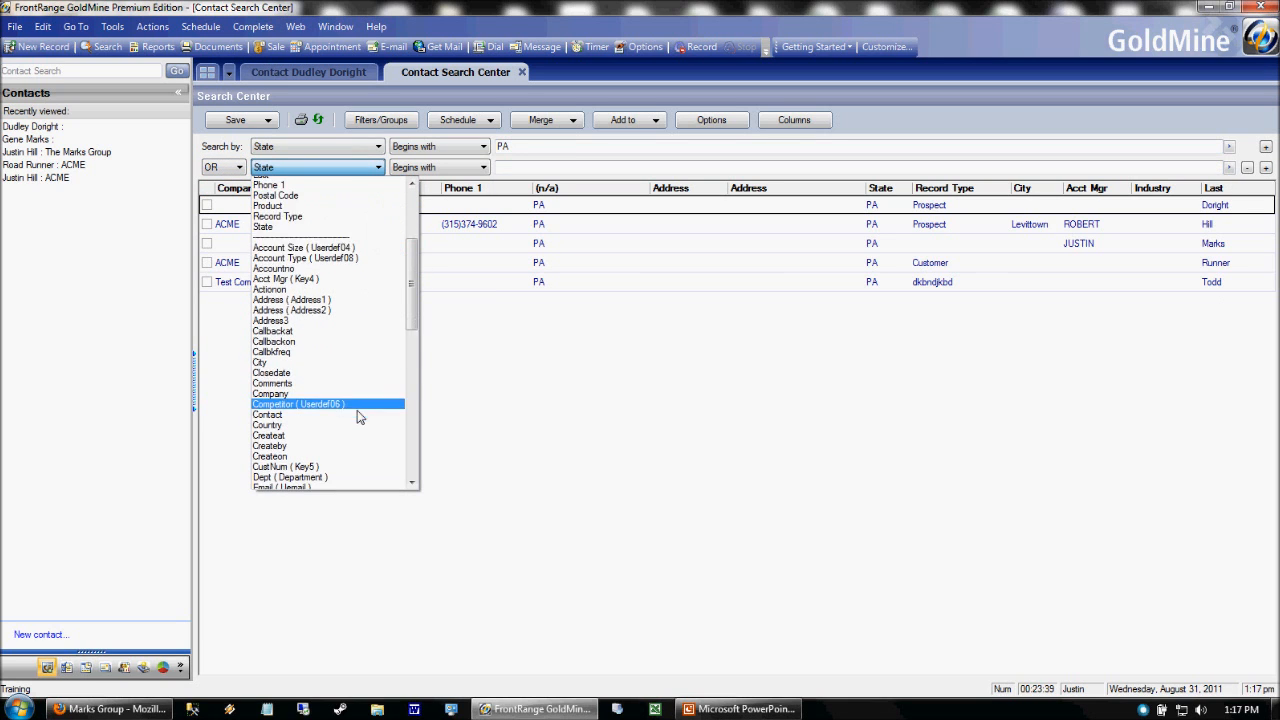
{"action": "scroll", "coordinate": [340, 420], "scroll_direction": "down", "scroll_amount": 4}
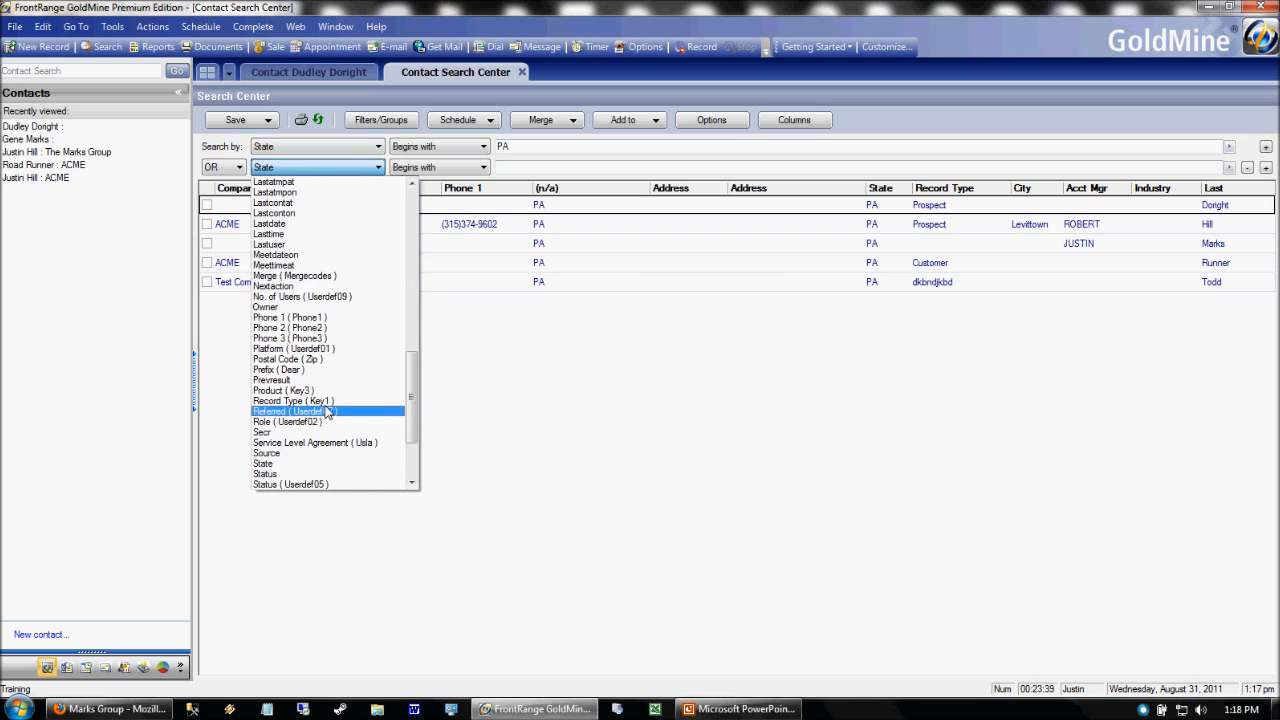
{"action": "left_click", "coordinate": [296, 466]}
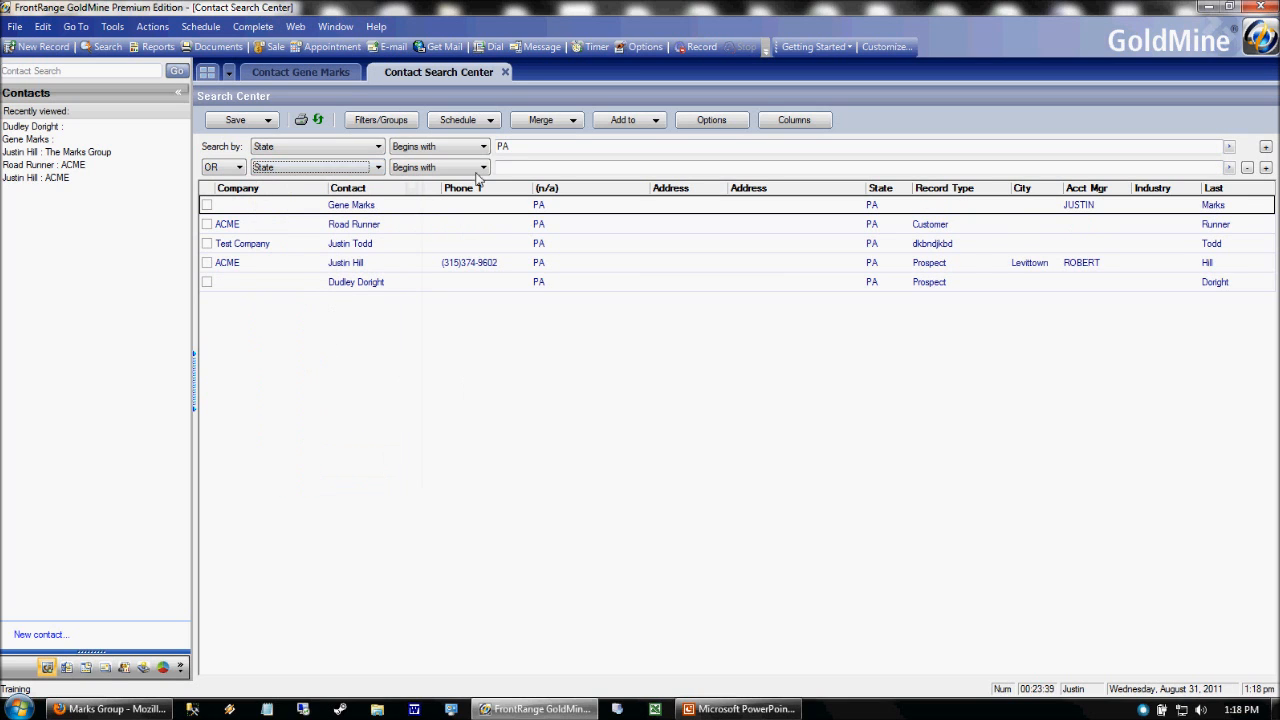
{"action": "type", "text": "NY"}
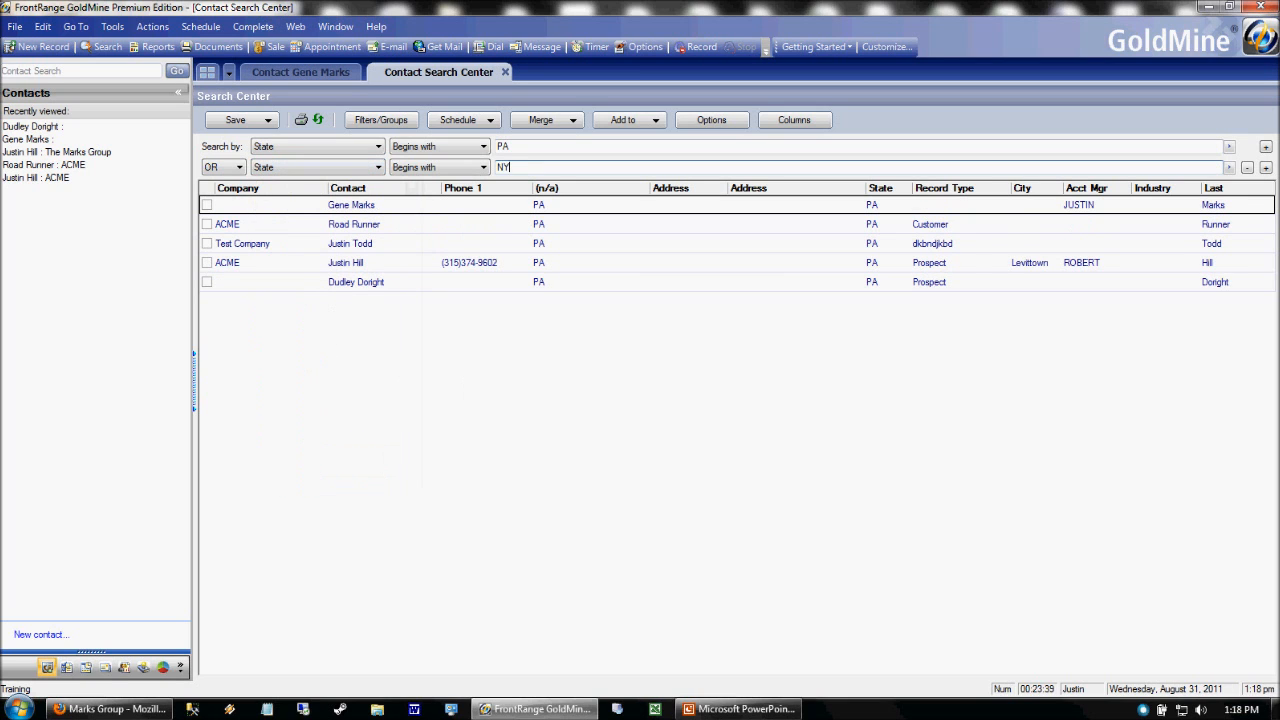
Look through the NY and PA contacts in the combined search results
{"action": "left_click", "coordinate": [538, 244]}
{"action": "left_click", "coordinate": [540, 301]}
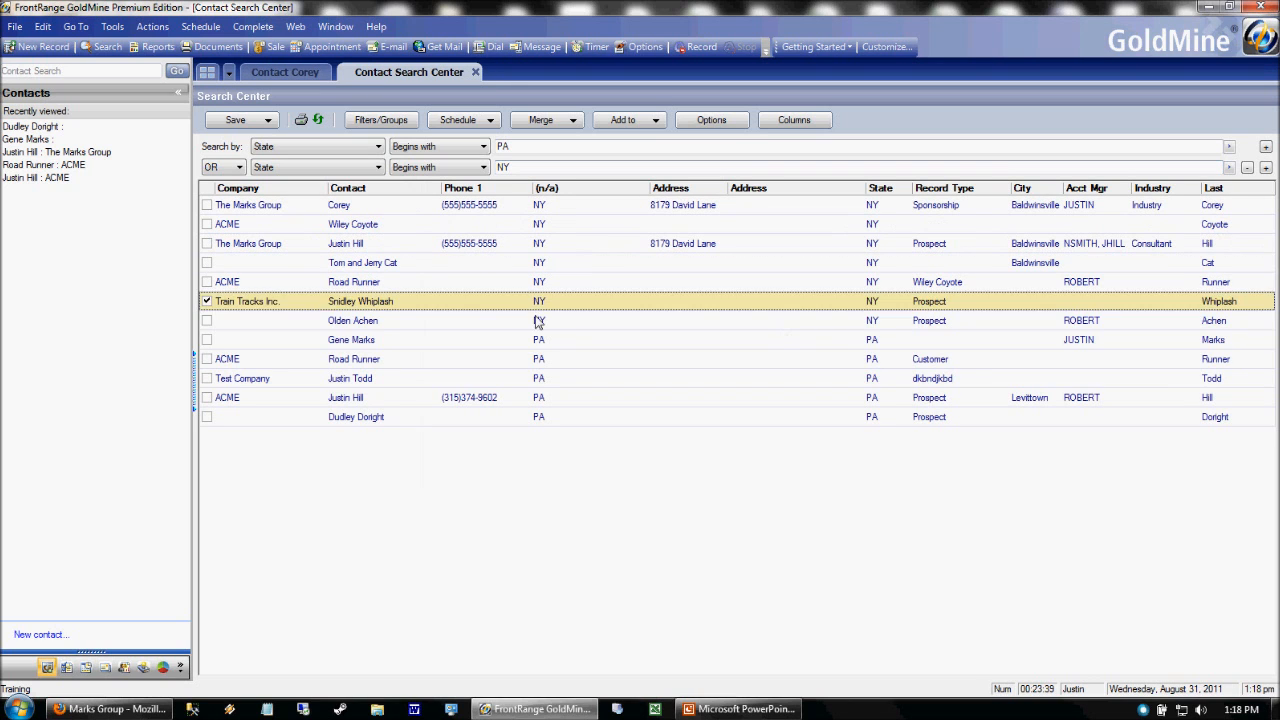
{"action": "left_click", "coordinate": [542, 340]}
{"action": "left_click", "coordinate": [545, 417]}
{"action": "left_click", "coordinate": [531, 363]}
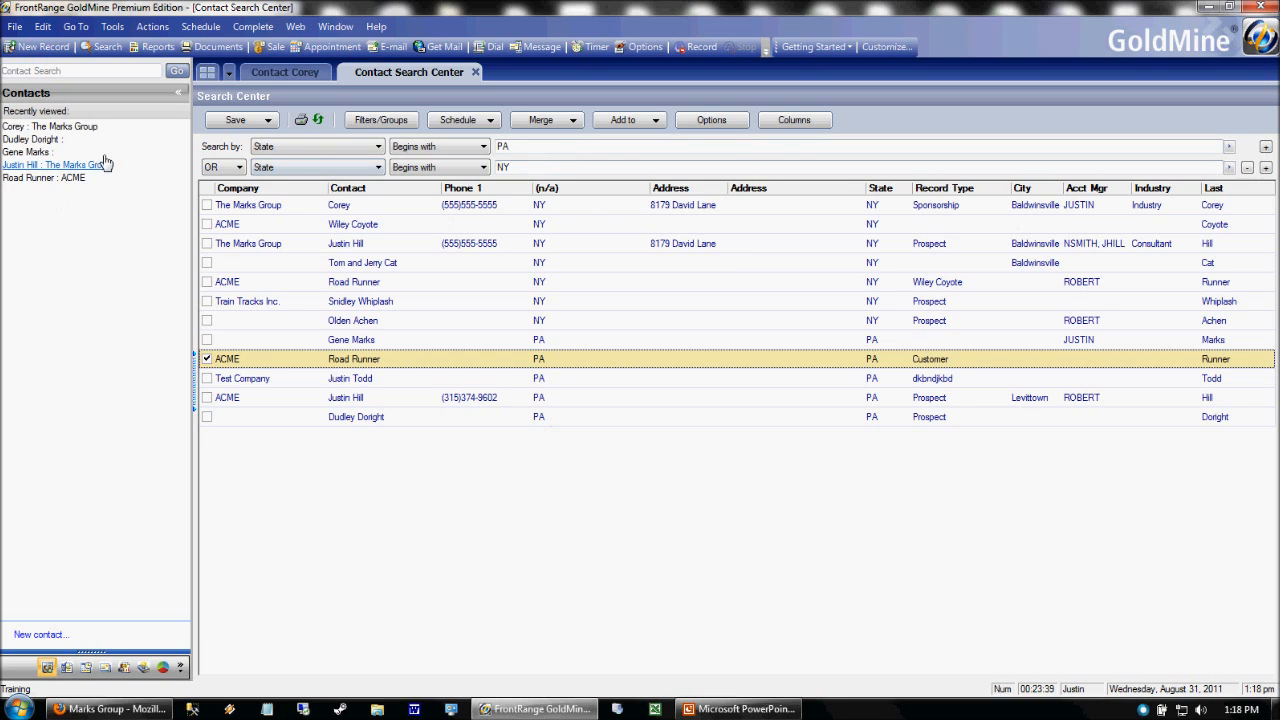
Try joining the PA and NY state criteria with AND and check both search values
{"action": "left_click", "coordinate": [222, 167]}
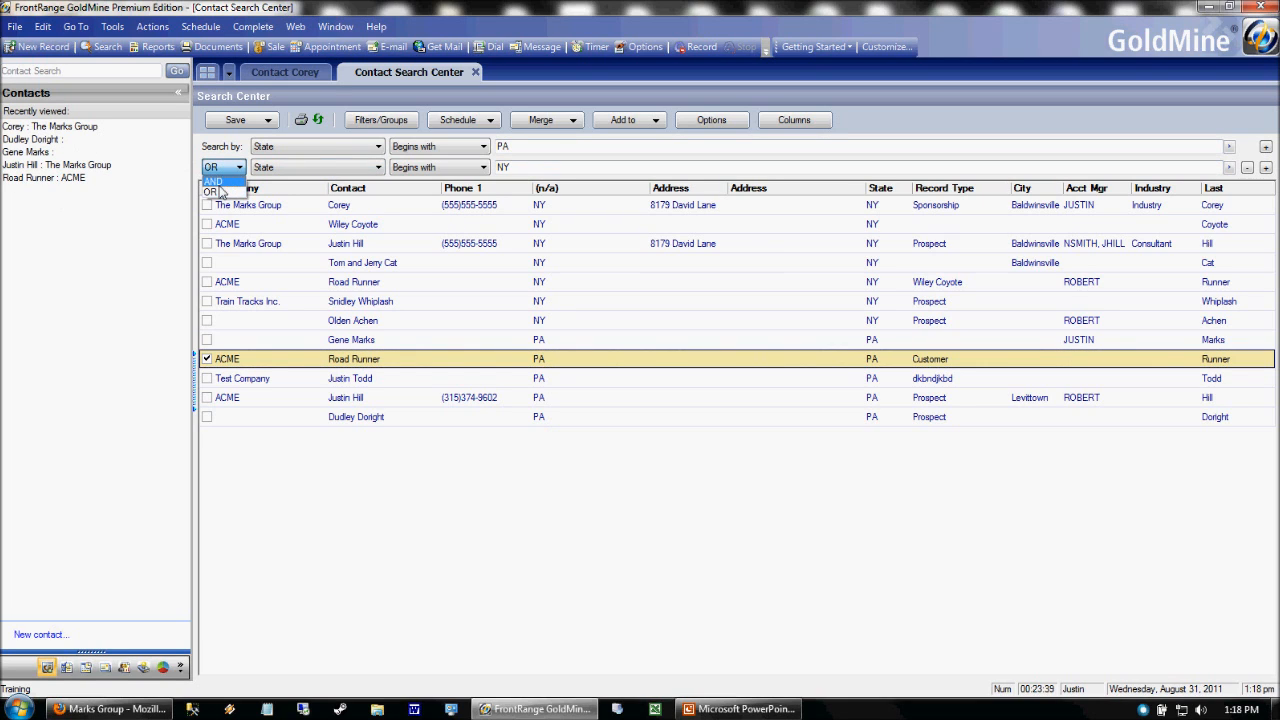
{"action": "left_click", "coordinate": [222, 182]}
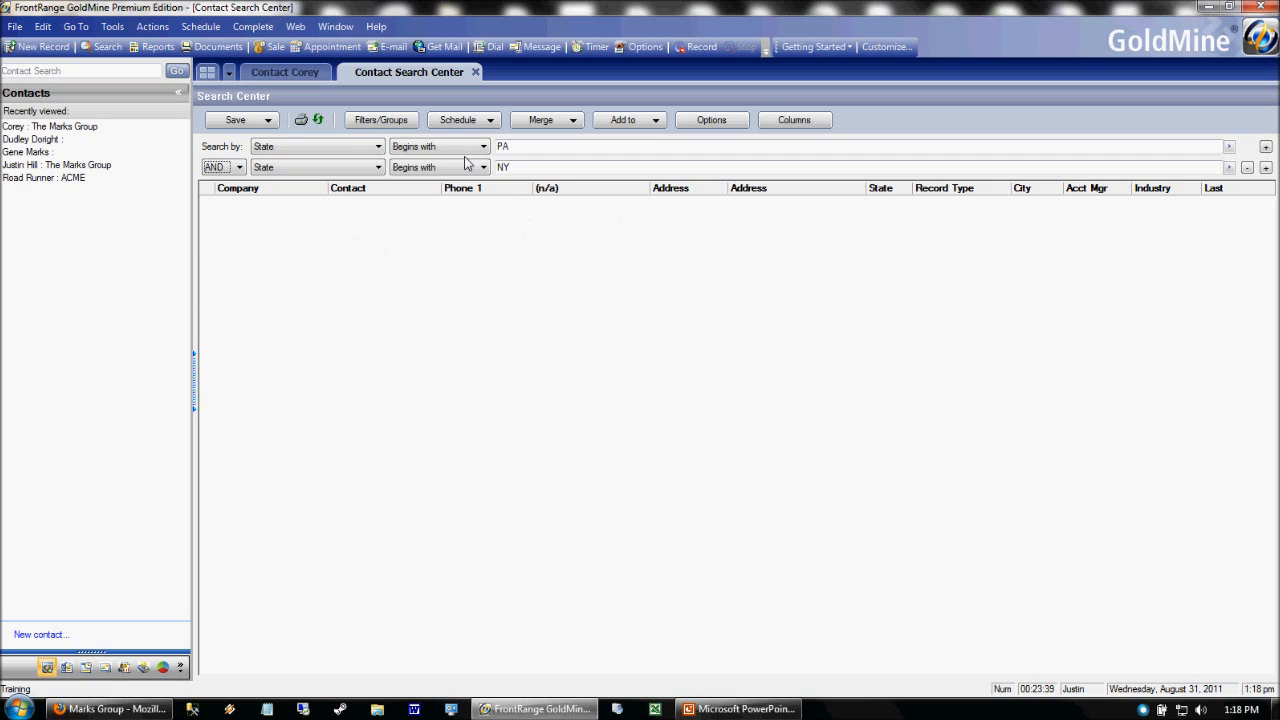
{"action": "left_click_drag", "start_coordinate": [528, 148], "coordinate": [387, 148]}
{"action": "left_click_drag", "start_coordinate": [526, 166], "coordinate": [340, 150]}
{"action": "left_click", "coordinate": [602, 168]}
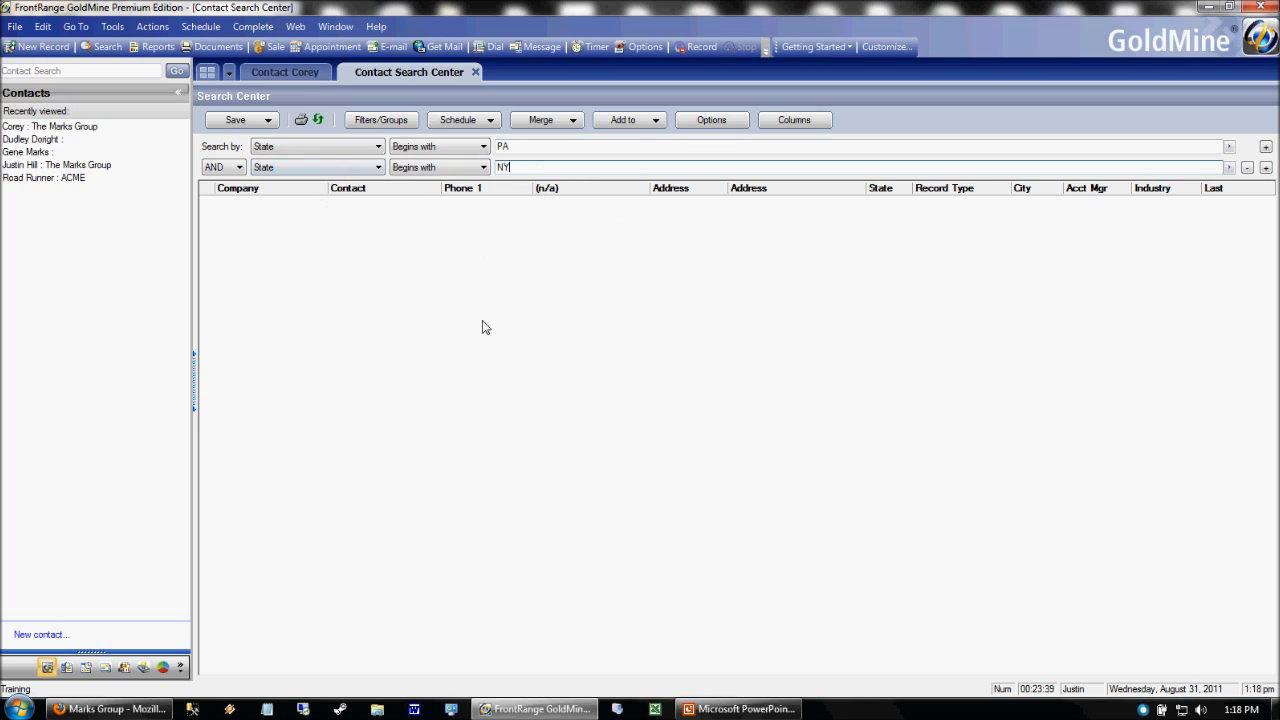
Switch the join between the PA and NY state criteria back to OR
{"action": "left_click", "coordinate": [223, 168]}
{"action": "left_click", "coordinate": [212, 193]}
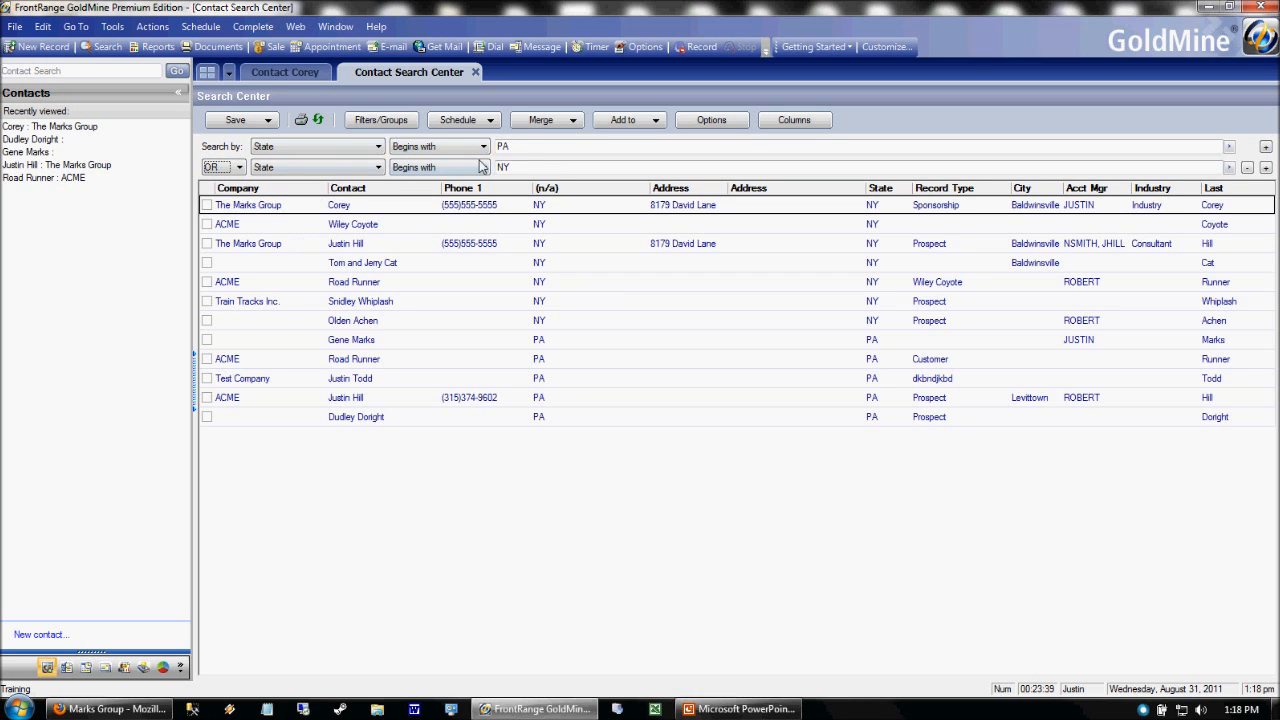
{"action": "left_click", "coordinate": [522, 148]}
{"action": "left_click", "coordinate": [514, 167]}
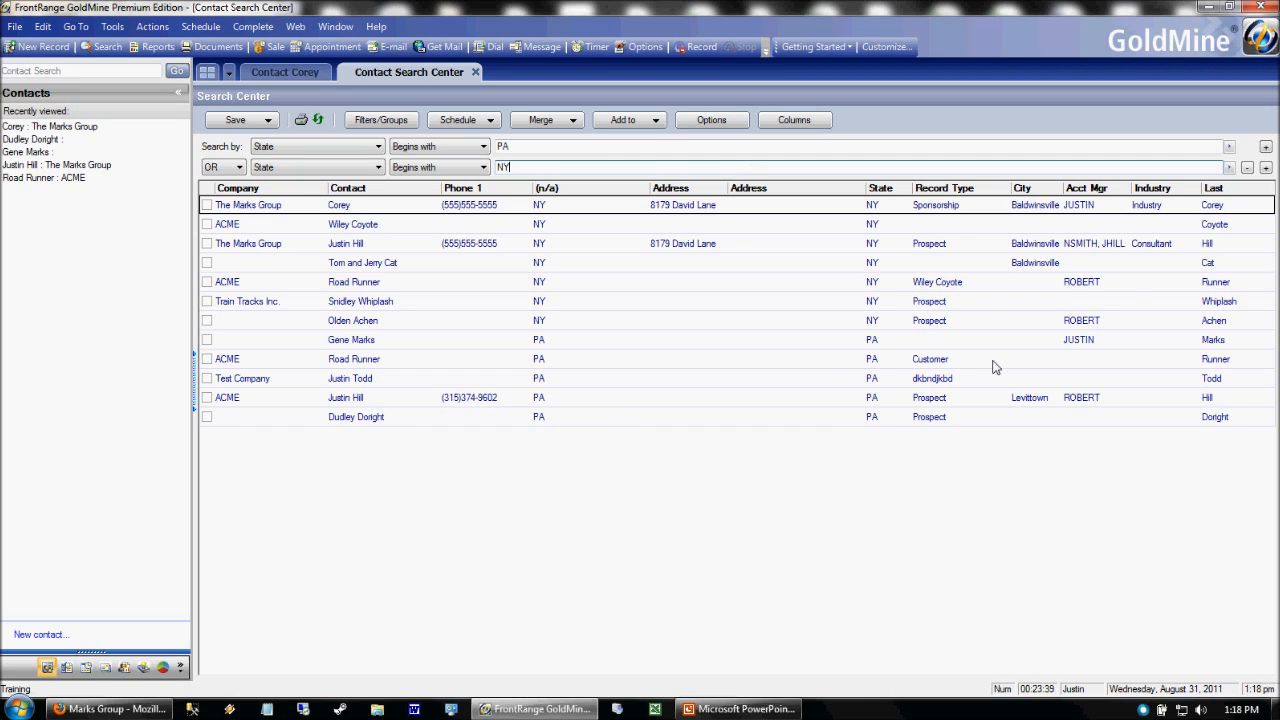
Check the account managers of the NY and PA contacts and add a third search criterion row
{"action": "left_click", "coordinate": [1100, 320]}
{"action": "left_click", "coordinate": [1082, 284]}
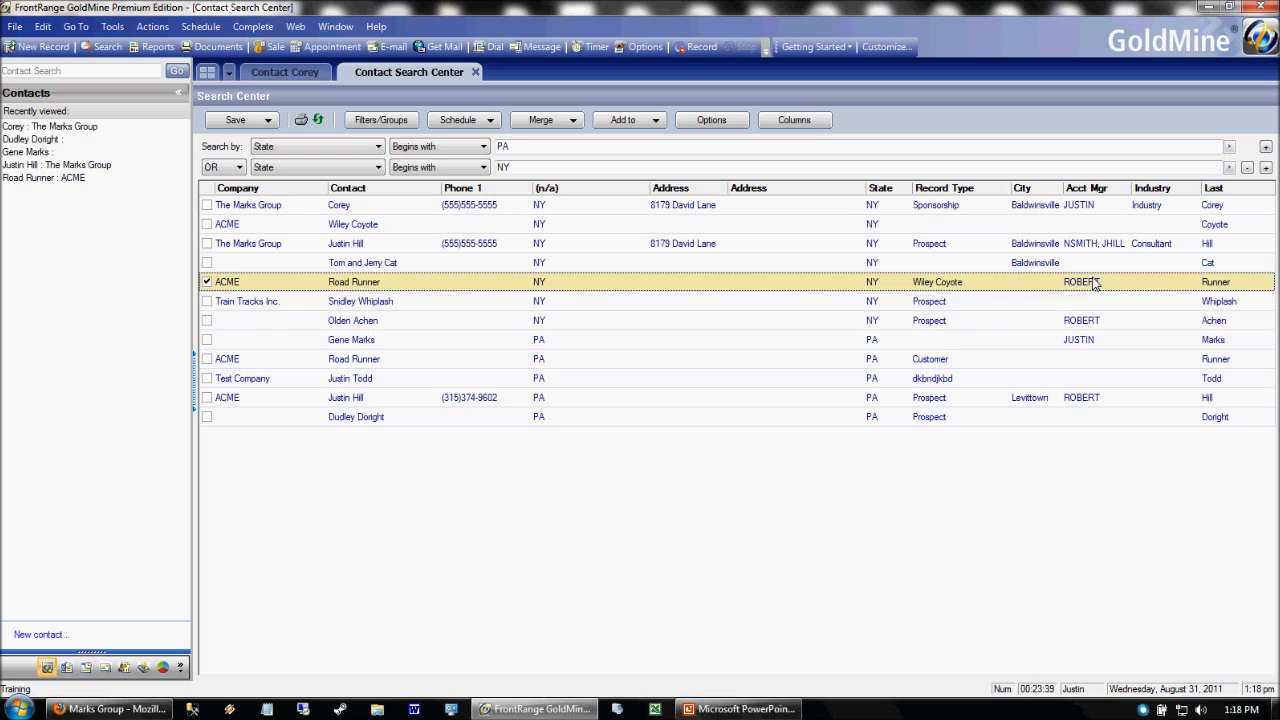
{"action": "left_click", "coordinate": [1126, 205]}
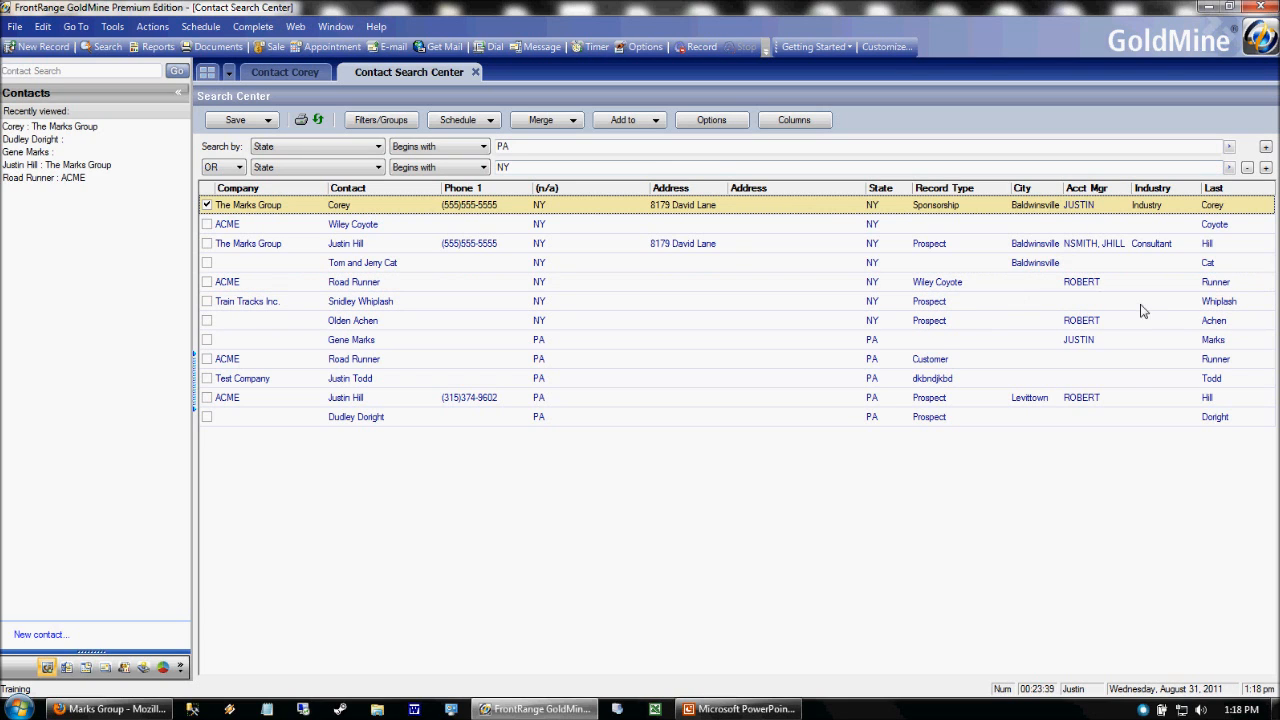
{"action": "left_click", "coordinate": [1266, 168]}
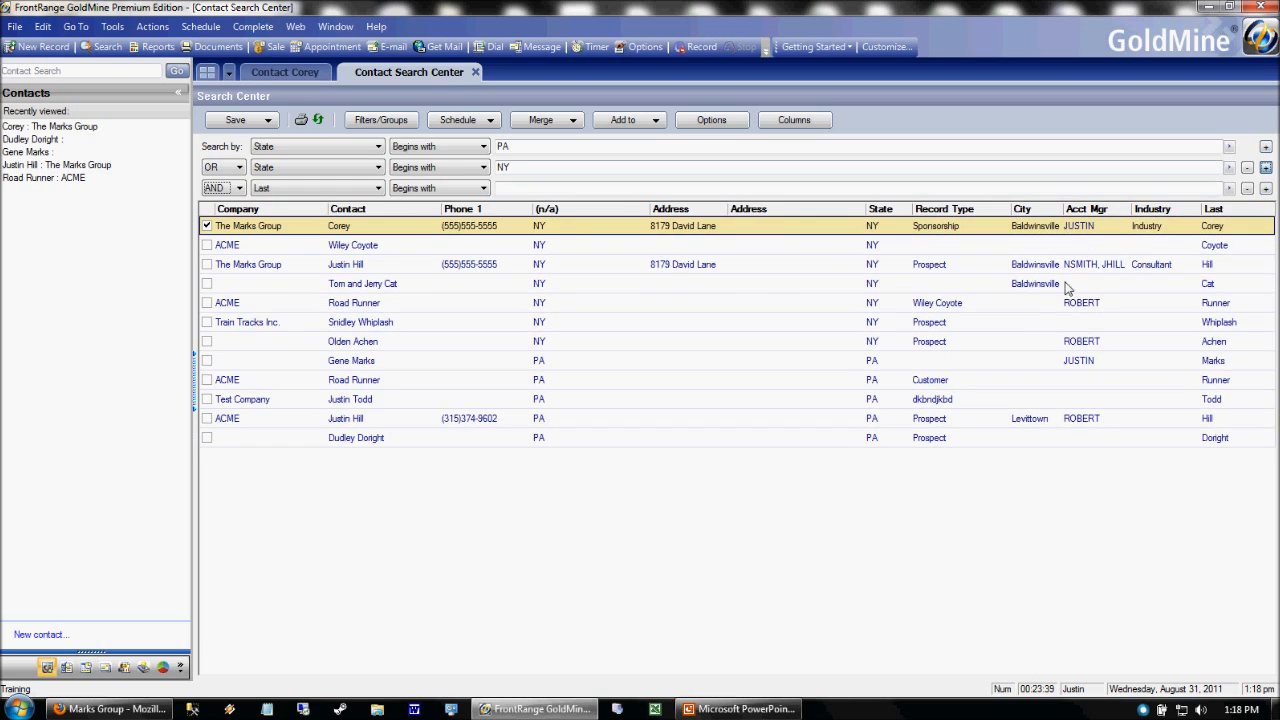
Set the third criterion to AND, Acct Mgr (Key4), Begins with, and enter the account manager's first name
{"action": "left_click", "coordinate": [310, 189]}
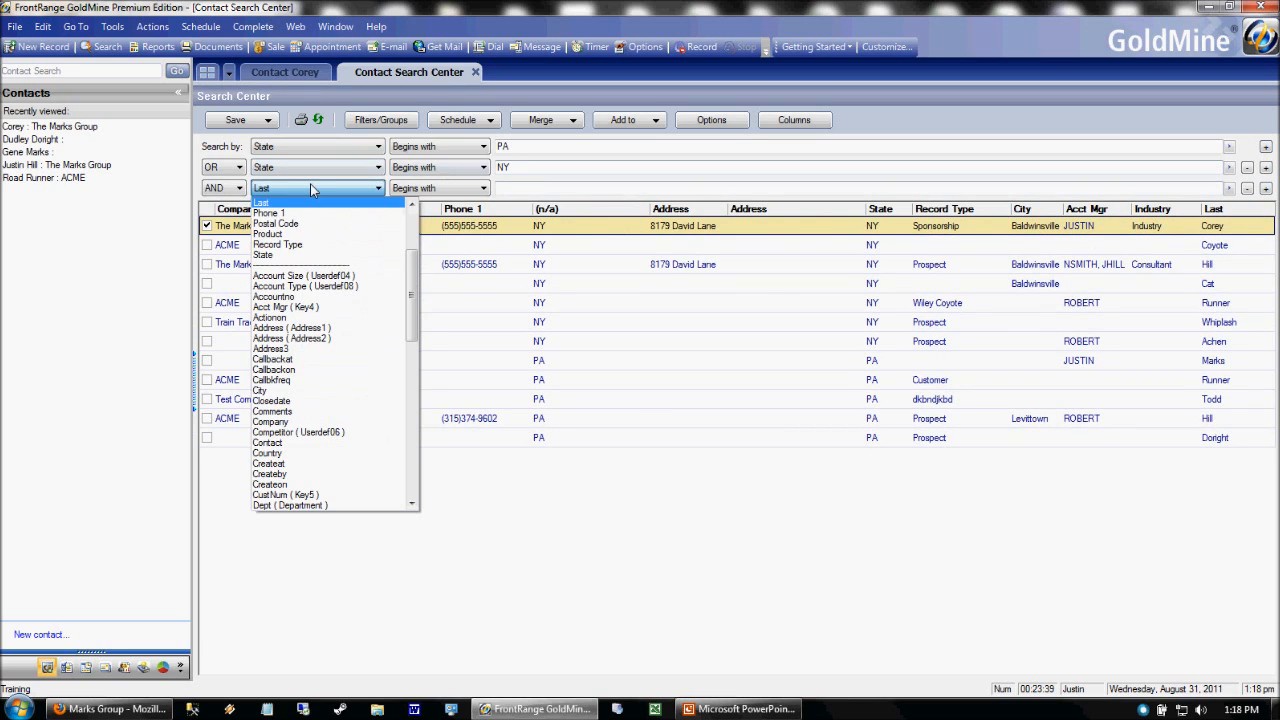
{"action": "key", "text": "a"}
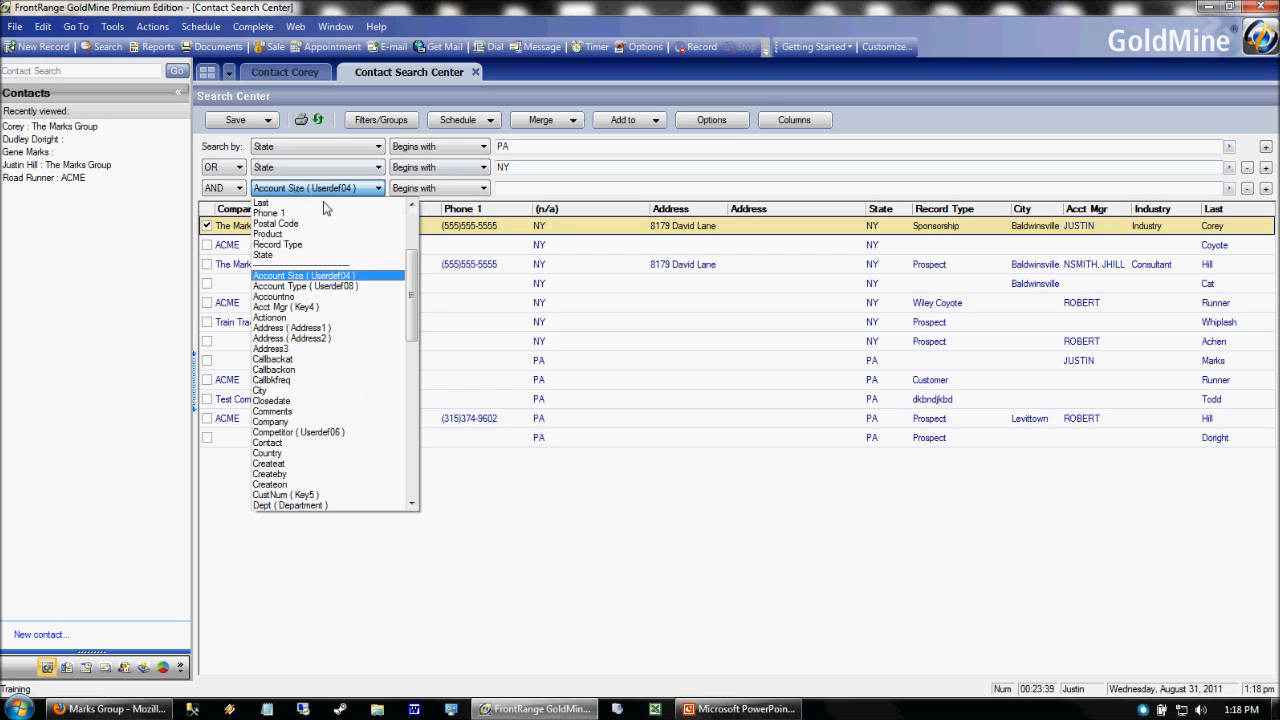
{"action": "key", "text": "Down"}
{"action": "left_click", "coordinate": [325, 204]}
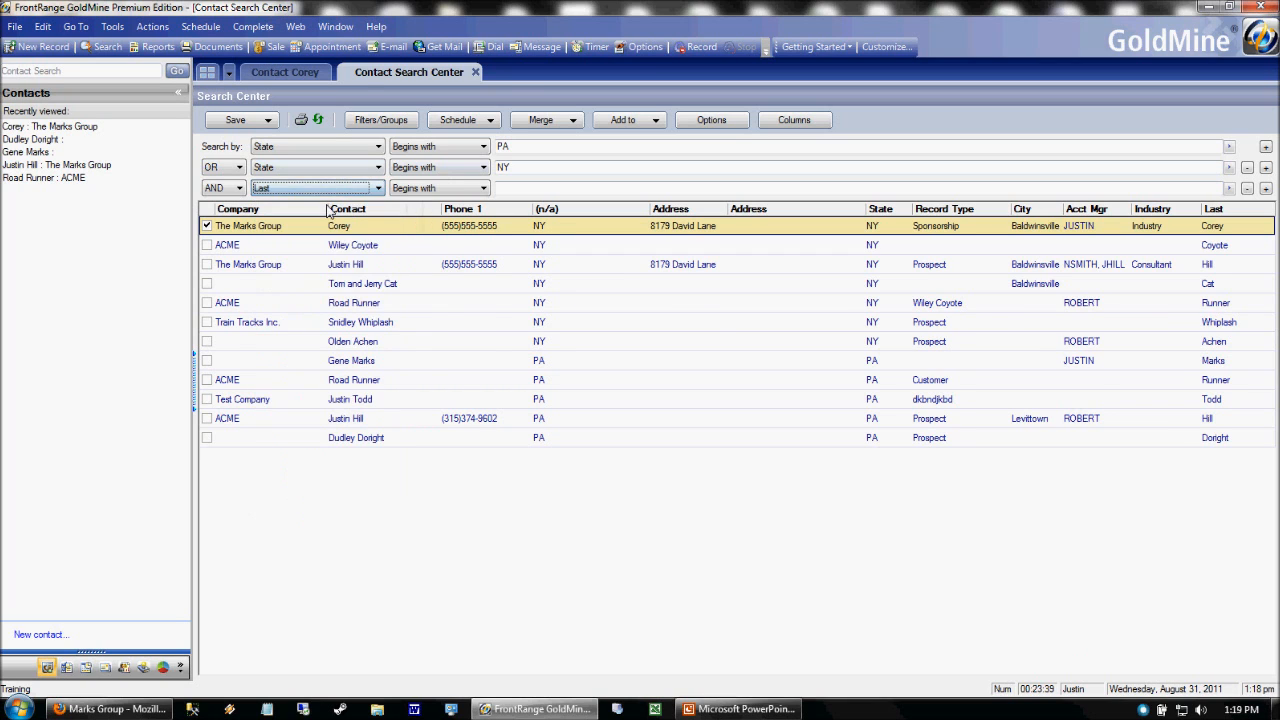
{"action": "left_click", "coordinate": [338, 195]}
{"action": "key", "text": "a"}
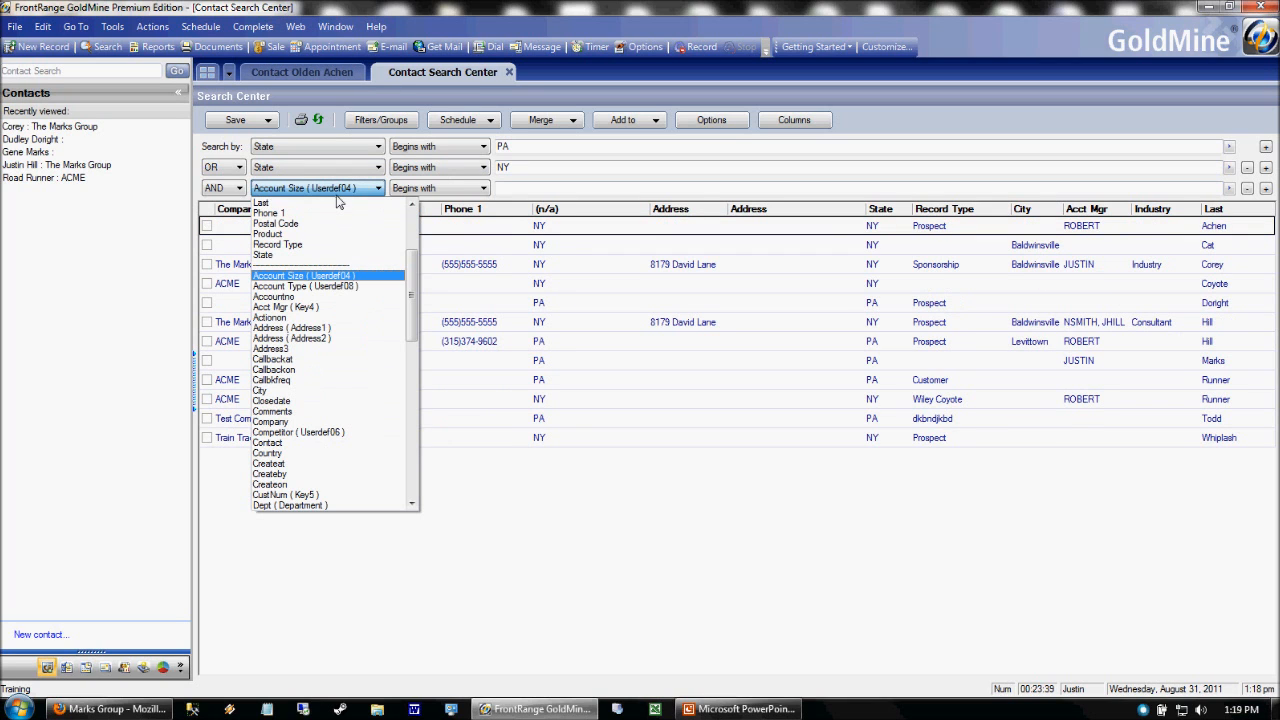
{"action": "key", "text": "Down"}
{"action": "key", "text": "Down"}
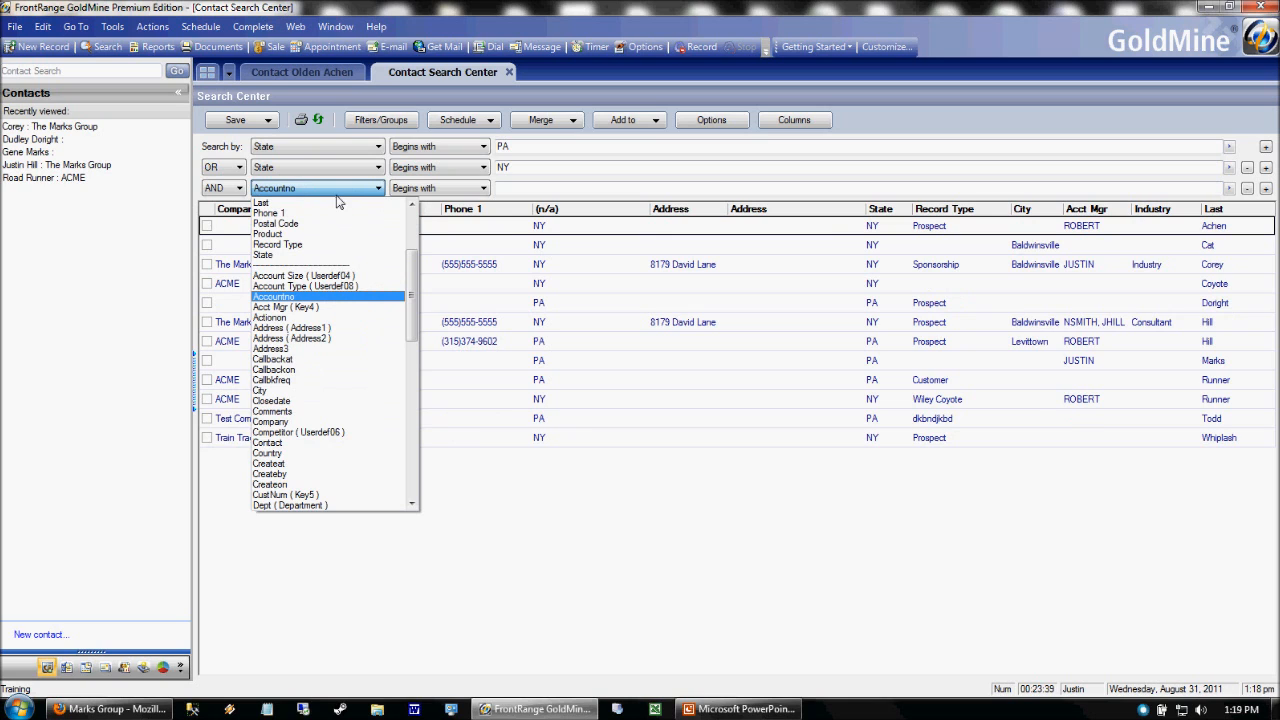
{"action": "left_click", "coordinate": [309, 316]}
{"action": "left_click", "coordinate": [532, 195]}
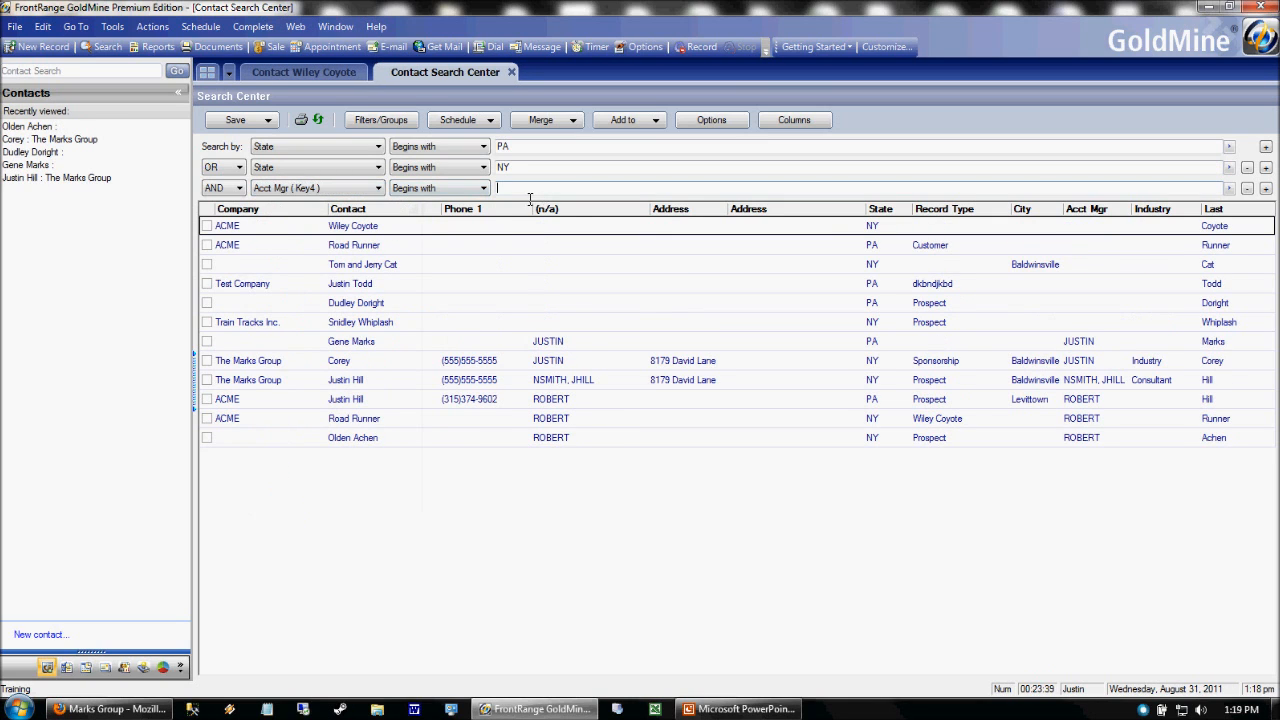
{"action": "type", "text": "ROBERT"}
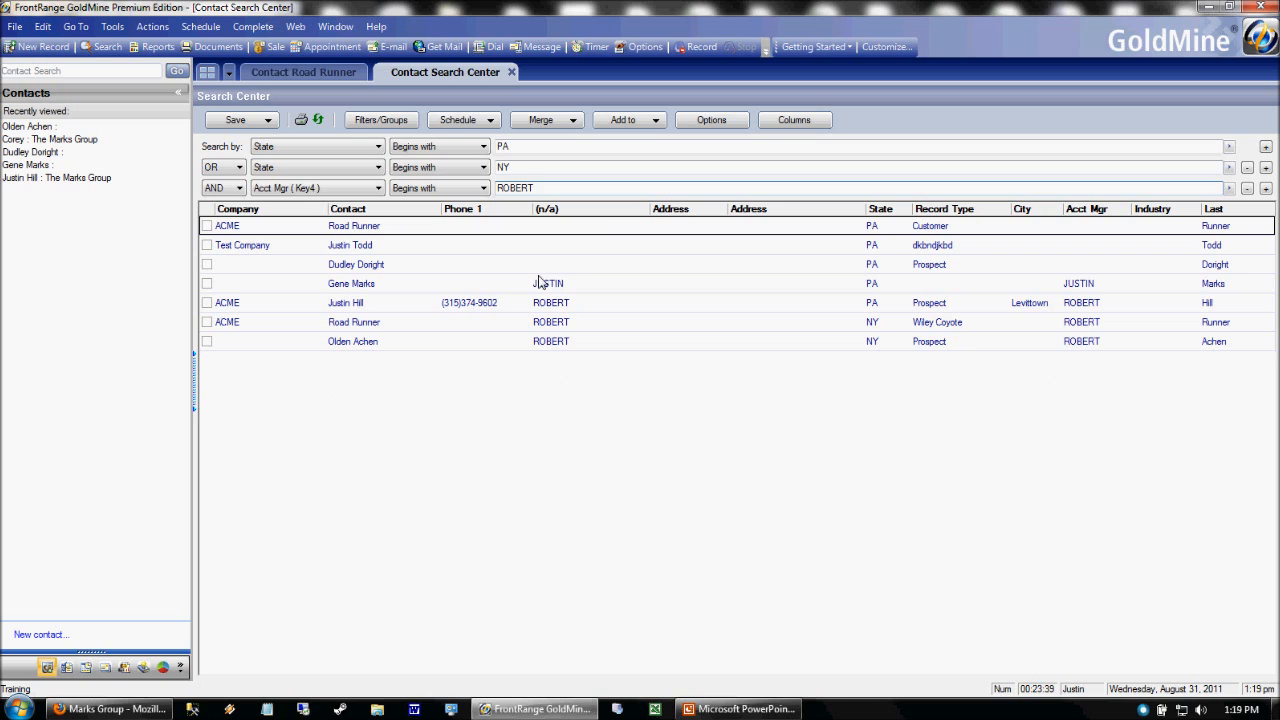
Review the three-criteria results and remove the NY state criterion from the search
{"action": "left_click_drag", "start_coordinate": [1068, 260], "coordinate": [1072, 227]}
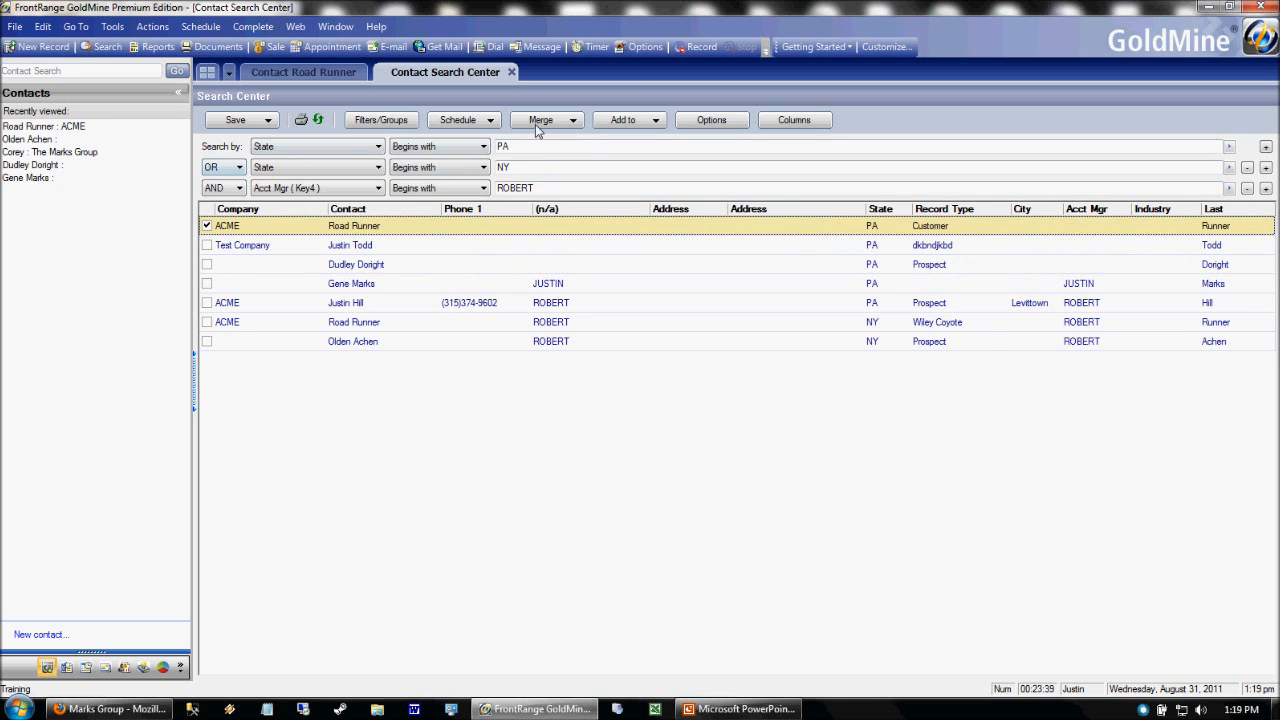
{"action": "left_click", "coordinate": [523, 167]}
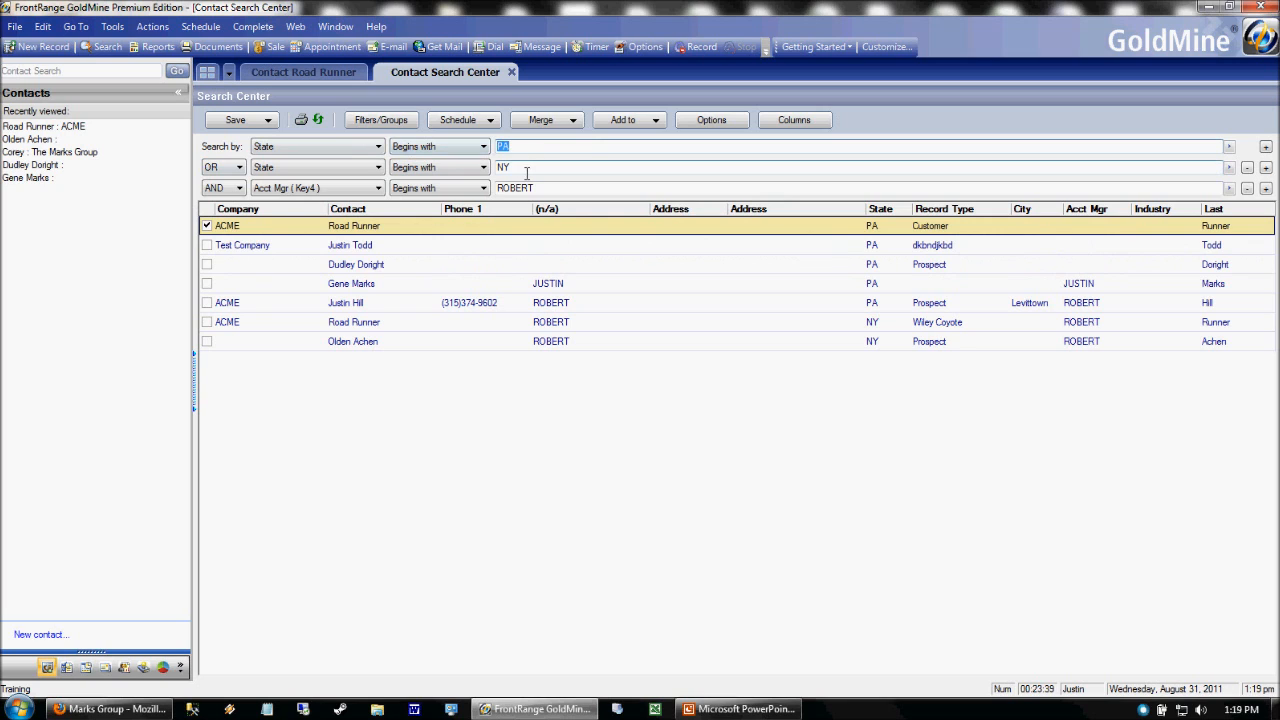
{"action": "left_click", "coordinate": [567, 190]}
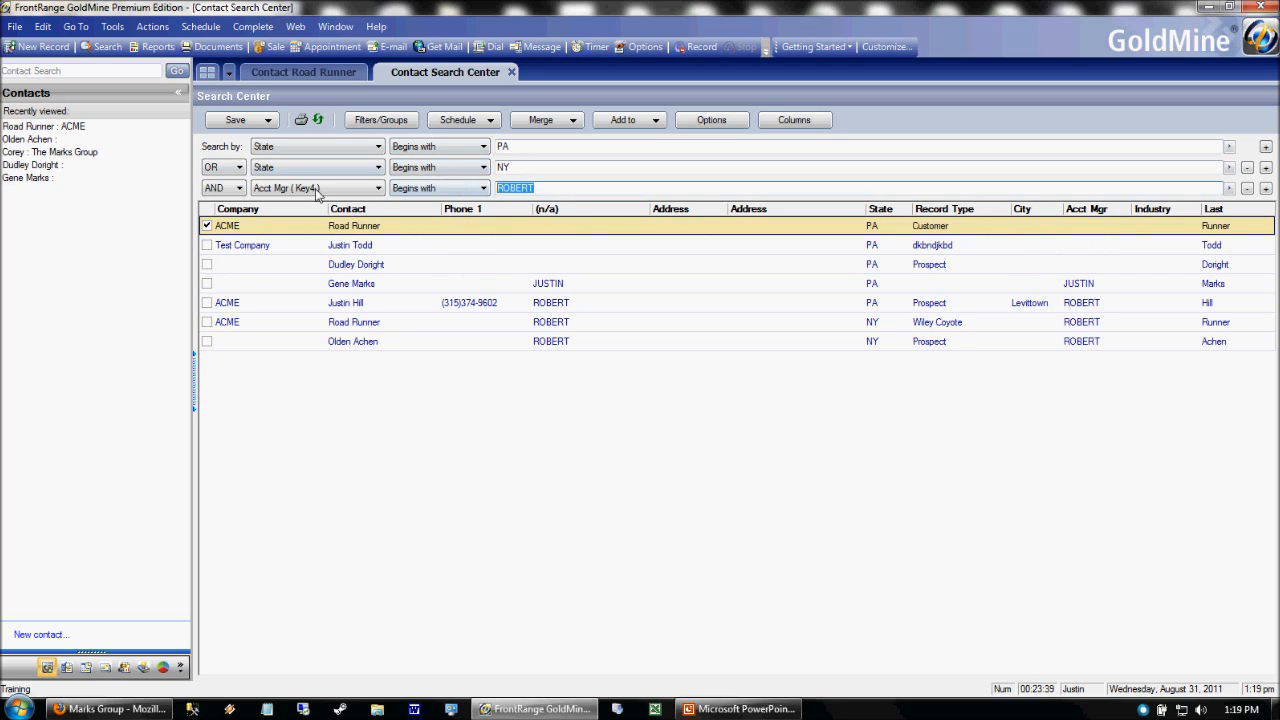
{"action": "left_click", "coordinate": [555, 167]}
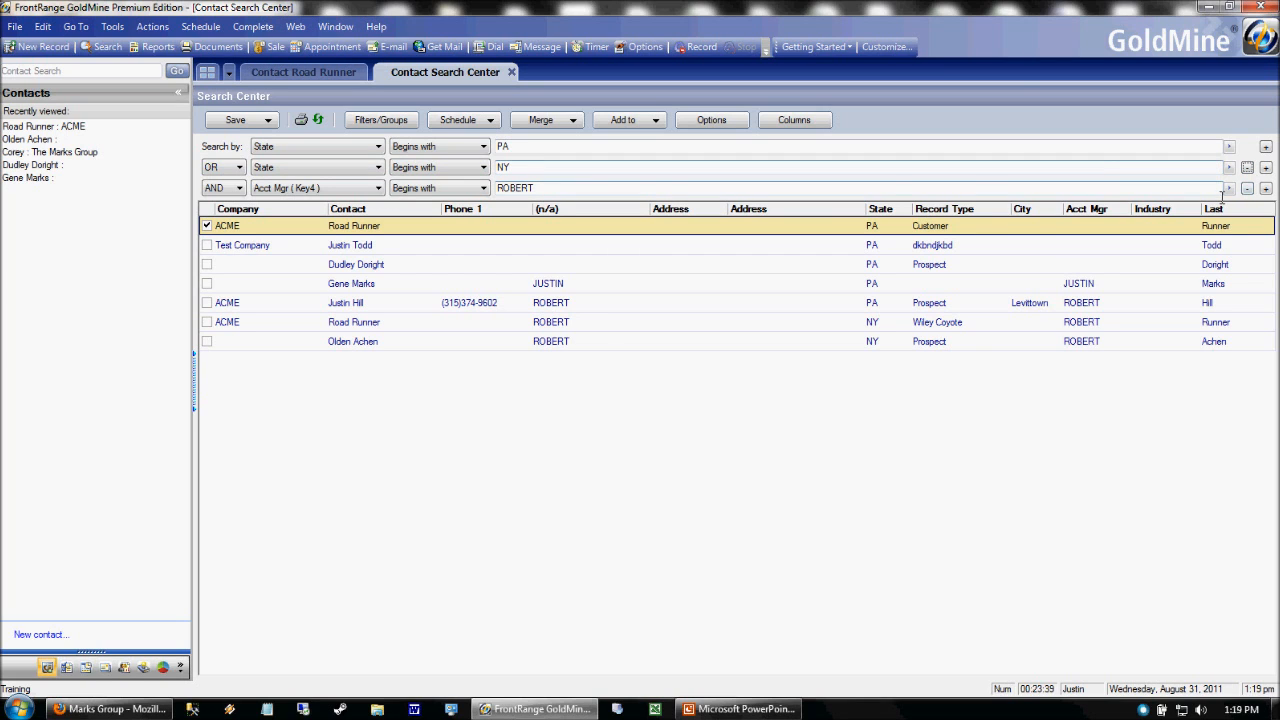
{"action": "left_click", "coordinate": [1247, 168]}
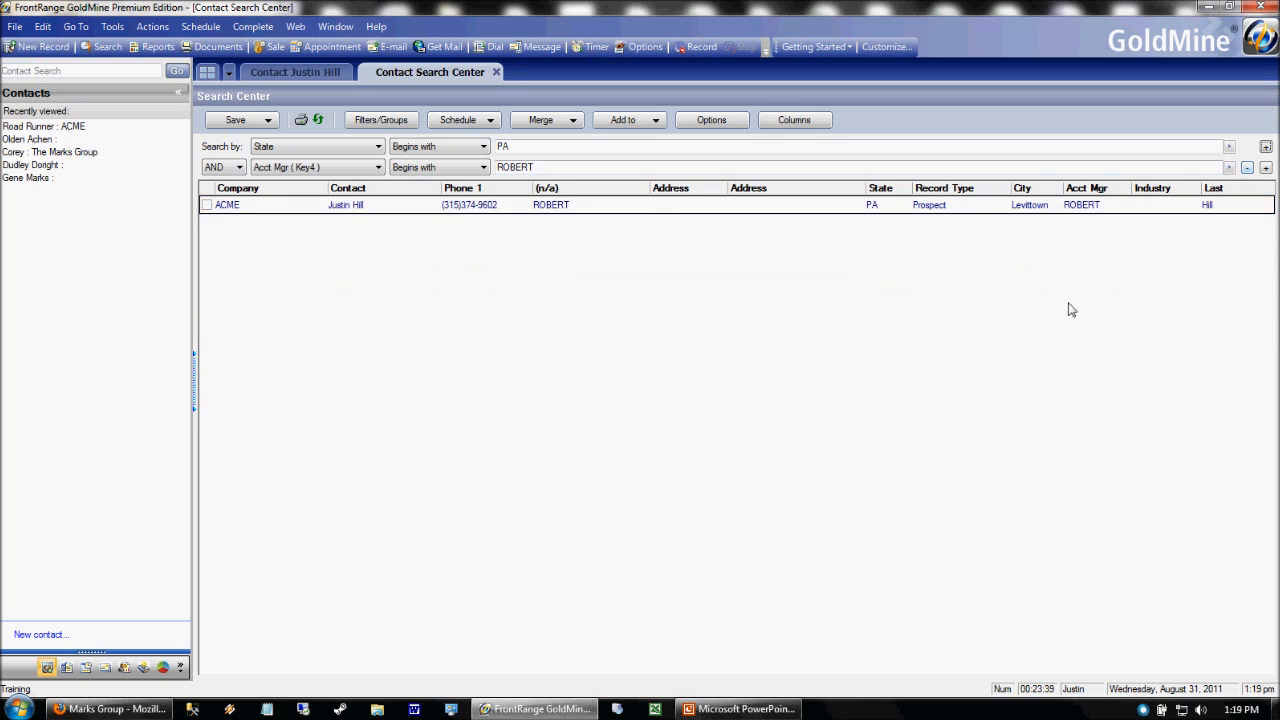
Set the State criterion's value to NY and look over the contacts that match the account manager
{"action": "left_click_drag", "start_coordinate": [512, 147], "coordinate": [444, 172]}
{"action": "key", "text": "BackSpace"}
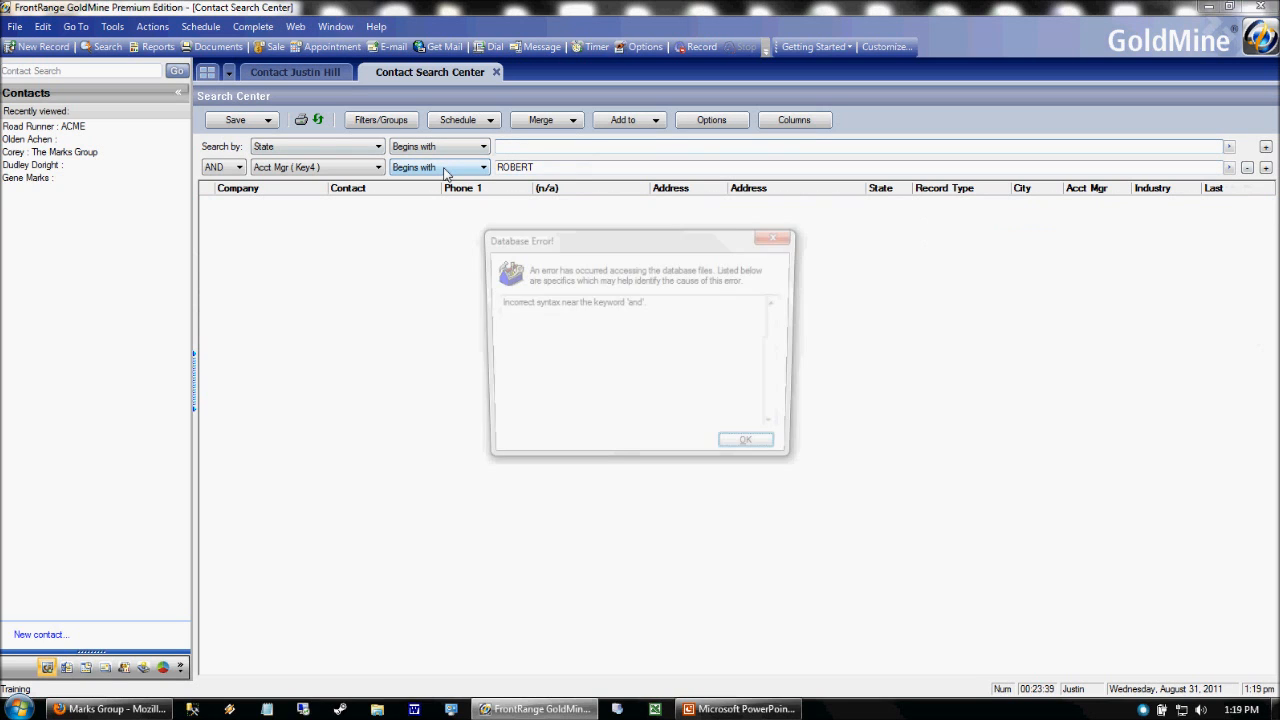
{"action": "left_click", "coordinate": [754, 451]}
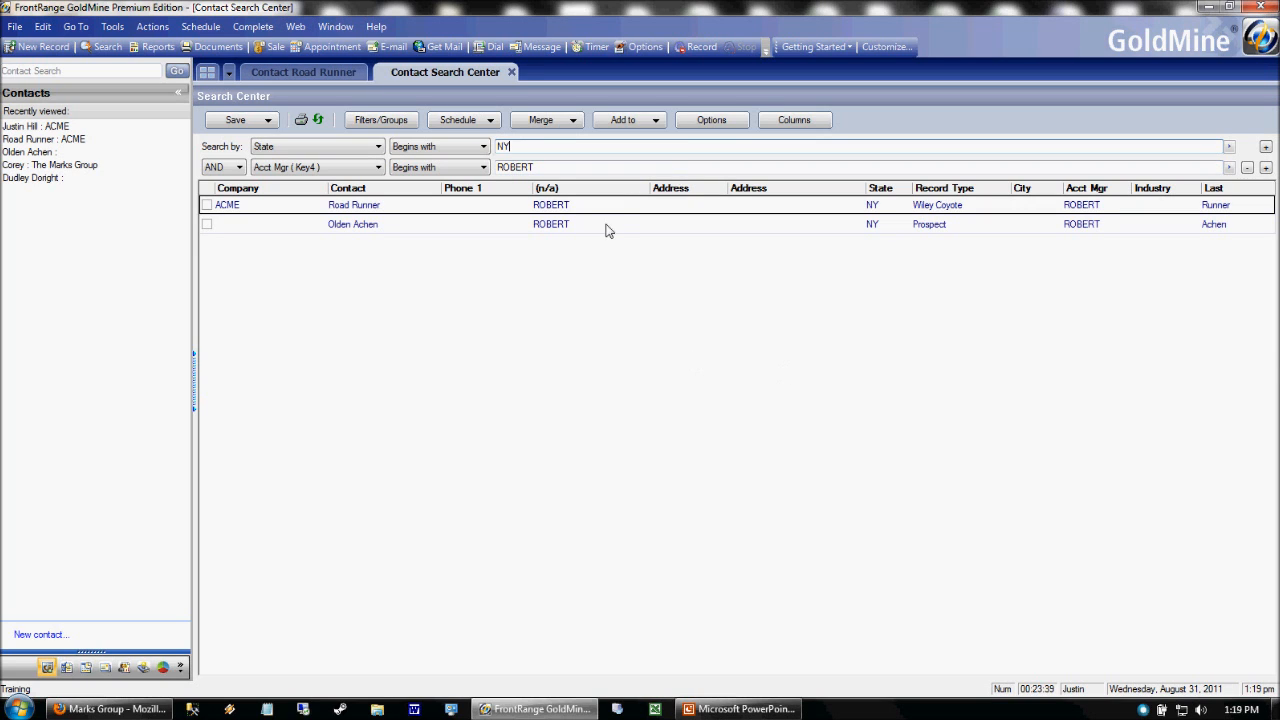
{"action": "left_click", "coordinate": [605, 228]}
{"action": "left_click", "coordinate": [603, 210]}
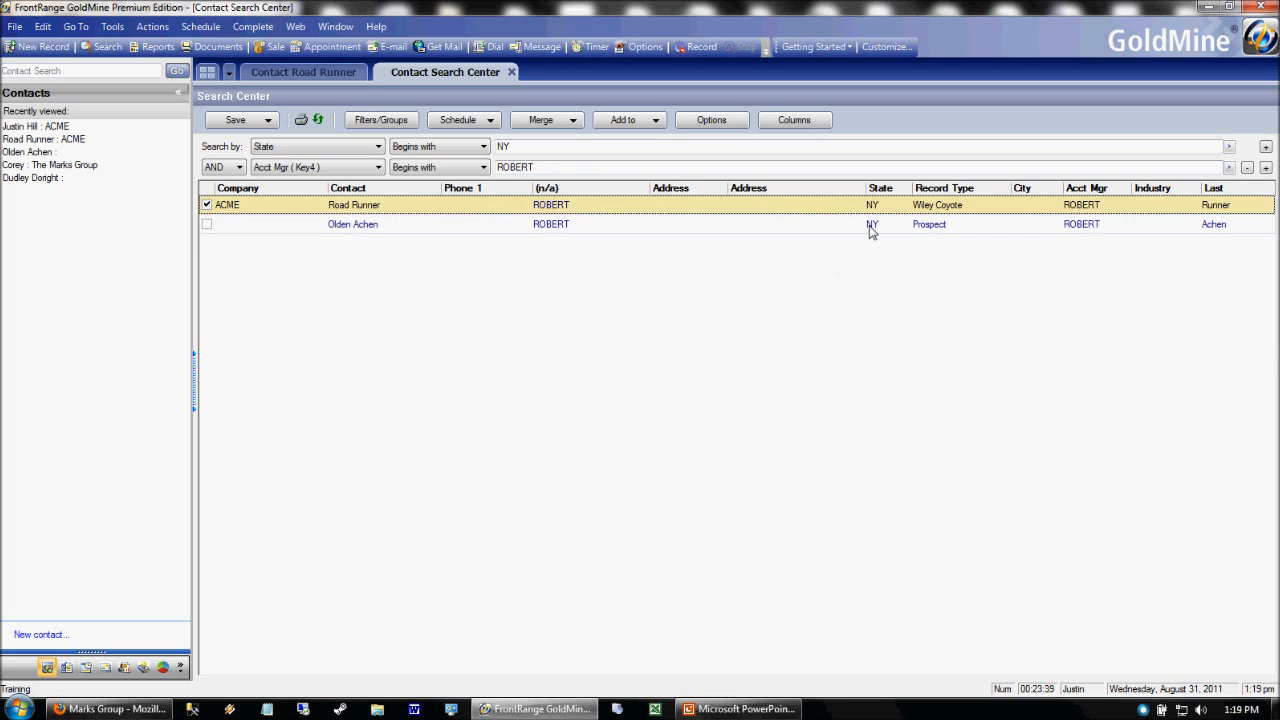
{"action": "left_click", "coordinate": [738, 229]}
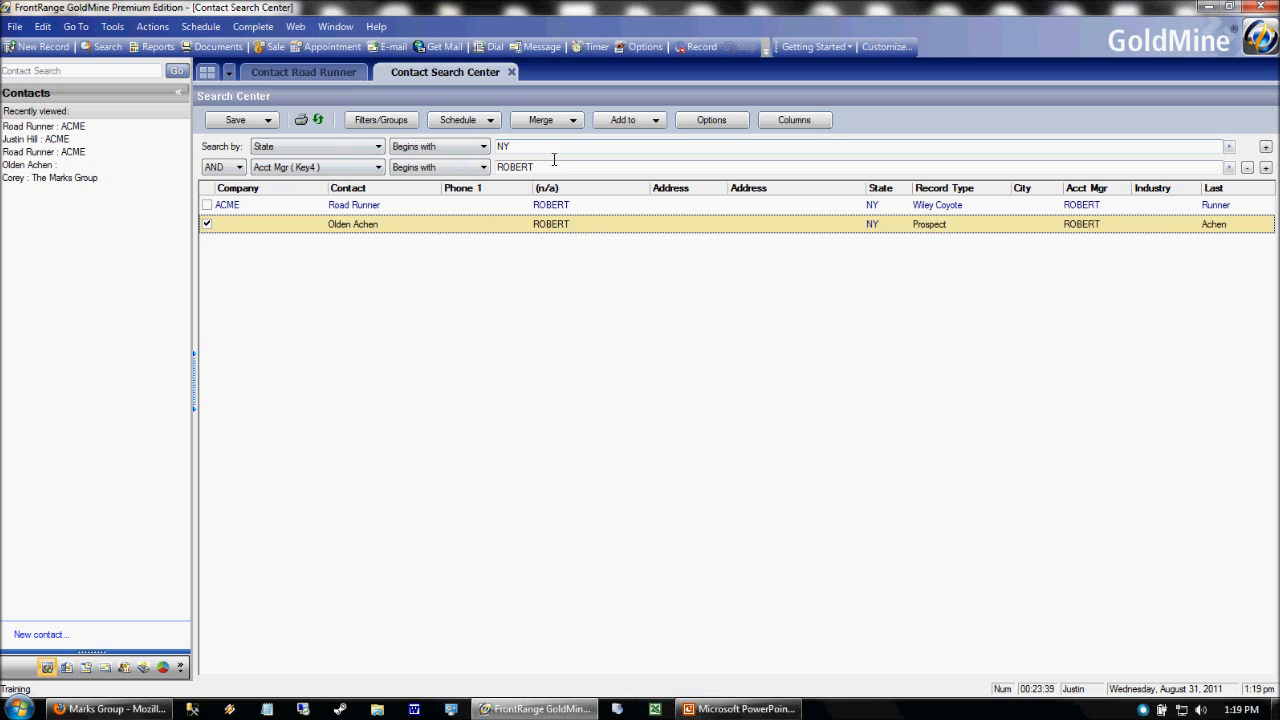
Try switching the second criterion's field to Callbackat
{"action": "left_click", "coordinate": [345, 168]}
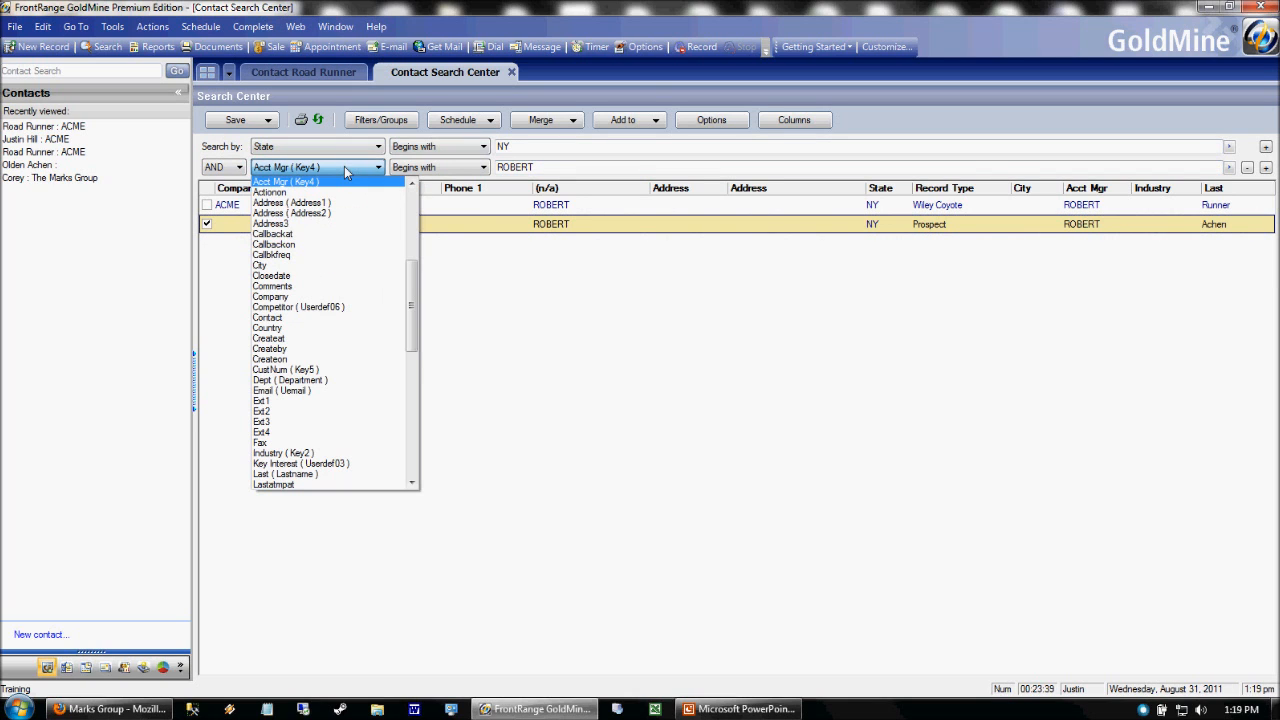
{"action": "key", "text": "c"}
{"action": "key", "text": "Down"}
{"action": "key", "text": "Down"}
{"action": "key", "text": "Down"}
{"action": "key", "text": "Down"}
{"action": "key", "text": "Down"}
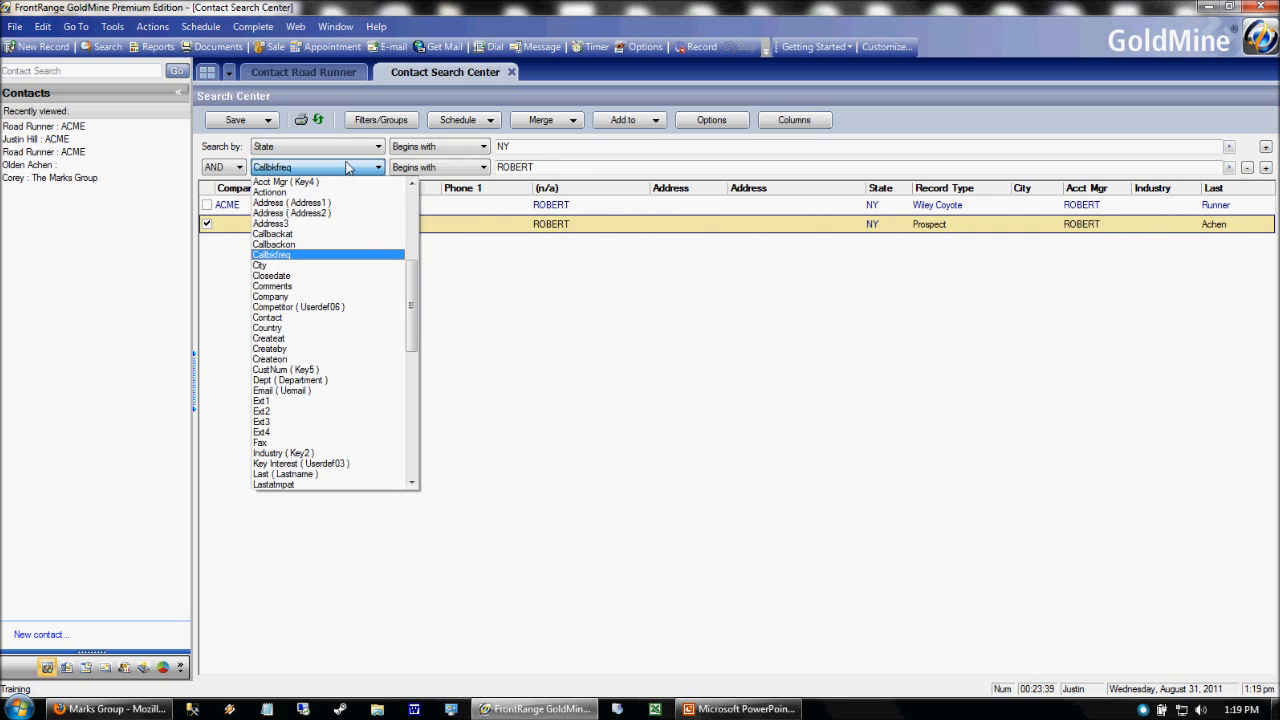
{"action": "key", "text": "c"}
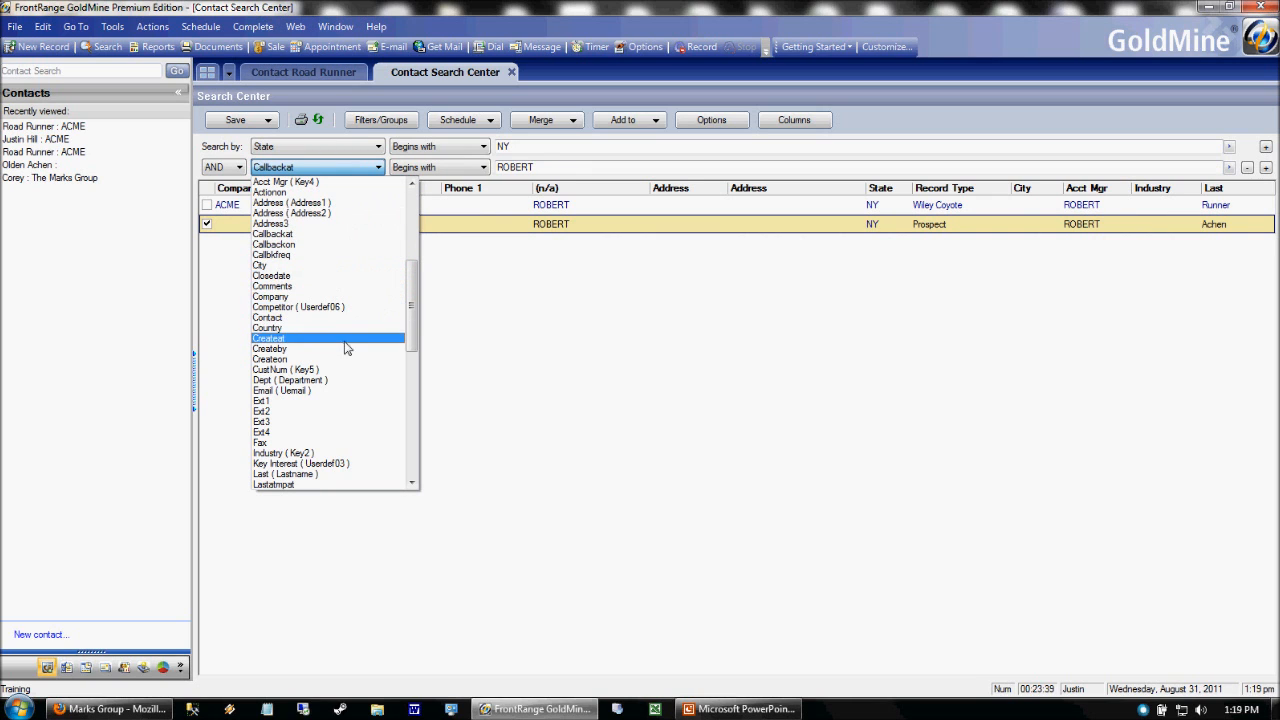
{"action": "left_click", "coordinate": [328, 129]}
View the open contact record, return to the search, and try adding and removing an extra criterion row
{"action": "left_click", "coordinate": [296, 76]}
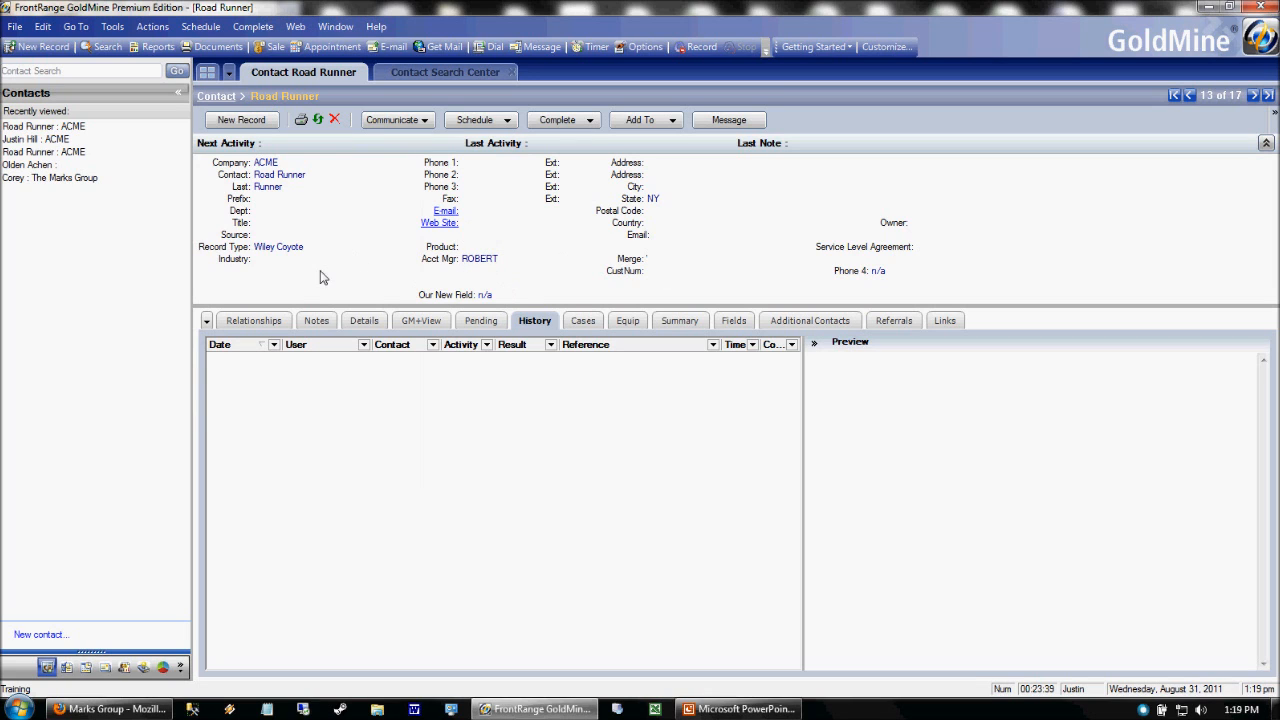
{"action": "left_click", "coordinate": [405, 73]}
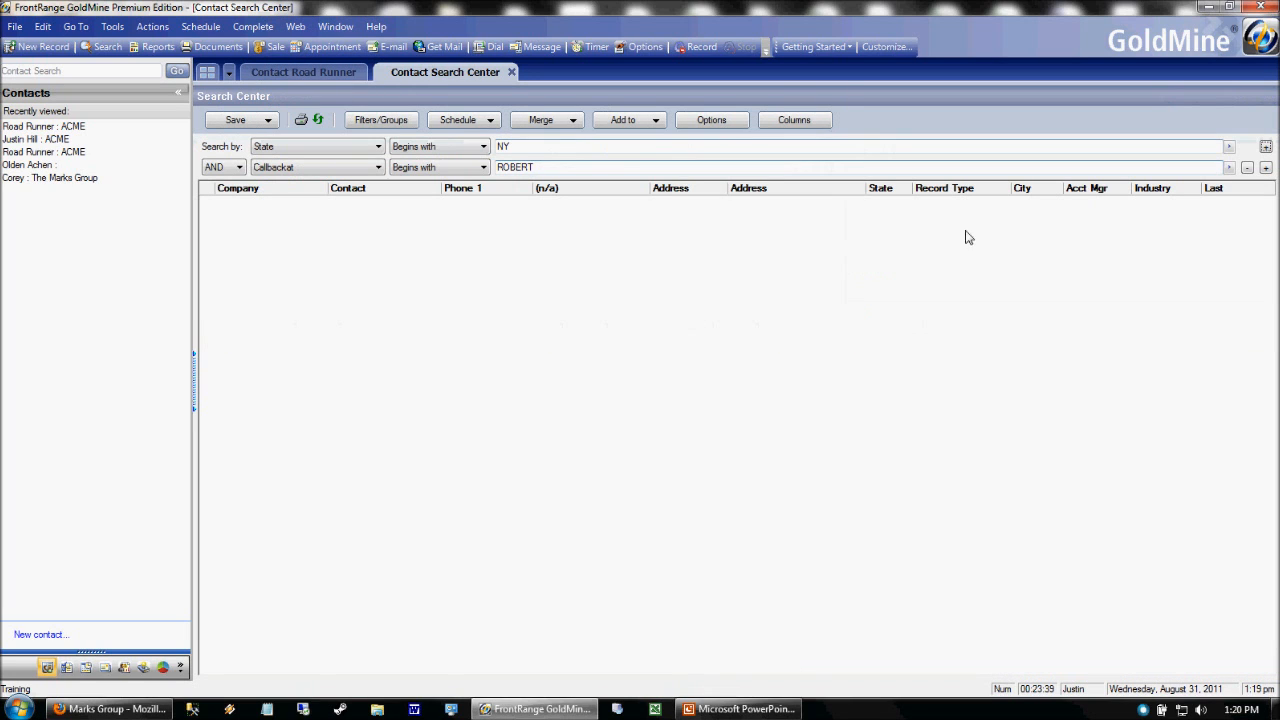
{"action": "left_click", "coordinate": [1267, 168]}
{"action": "left_click", "coordinate": [1248, 188]}
{"action": "left_click", "coordinate": [637, 170]}
{"action": "key", "text": "BackSpace"}
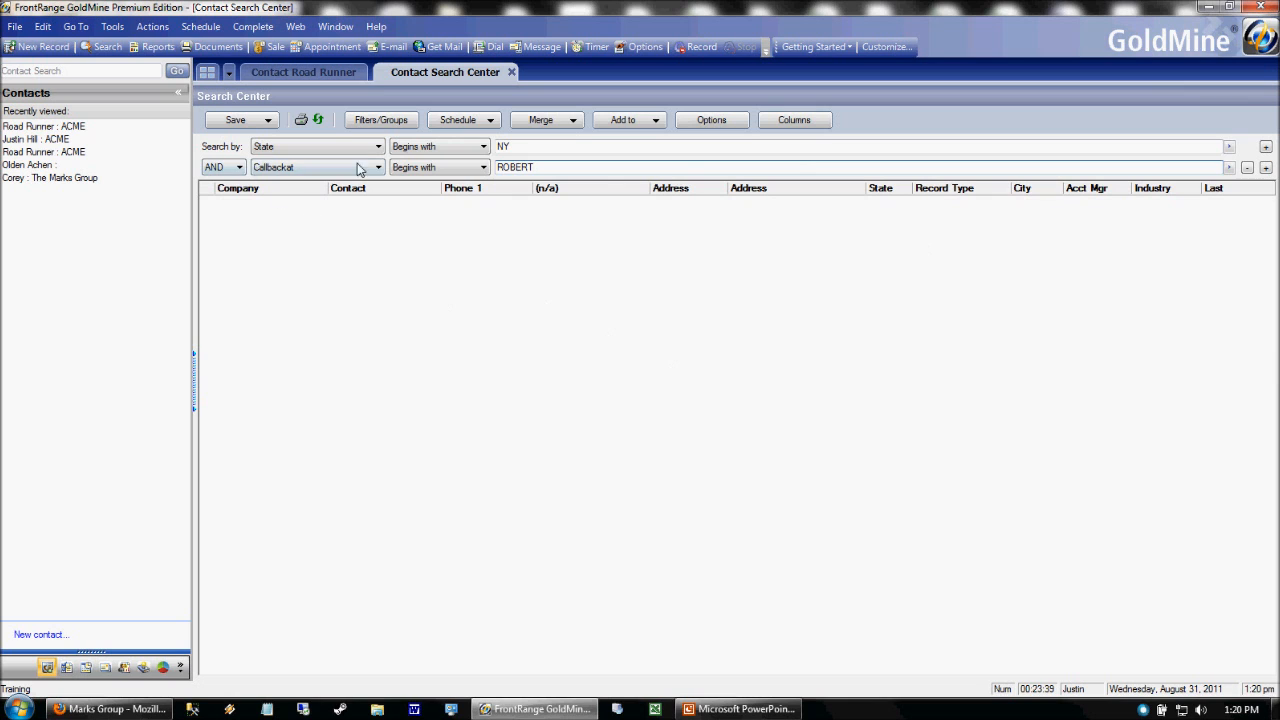
Set the second criterion's field back to Acct Mgr (Key4)
{"action": "left_click", "coordinate": [265, 170]}
{"action": "scroll", "coordinate": [265, 170], "scroll_direction": "up", "scroll_amount": 7}
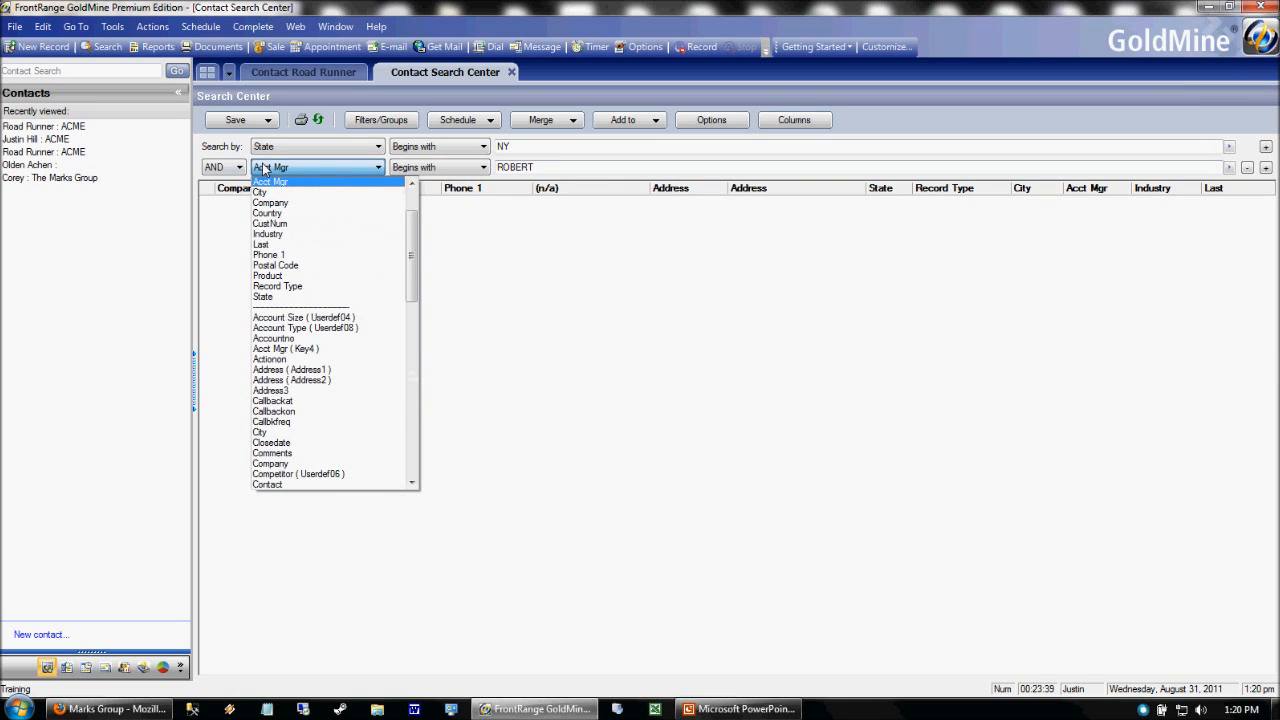
{"action": "left_click", "coordinate": [279, 184]}
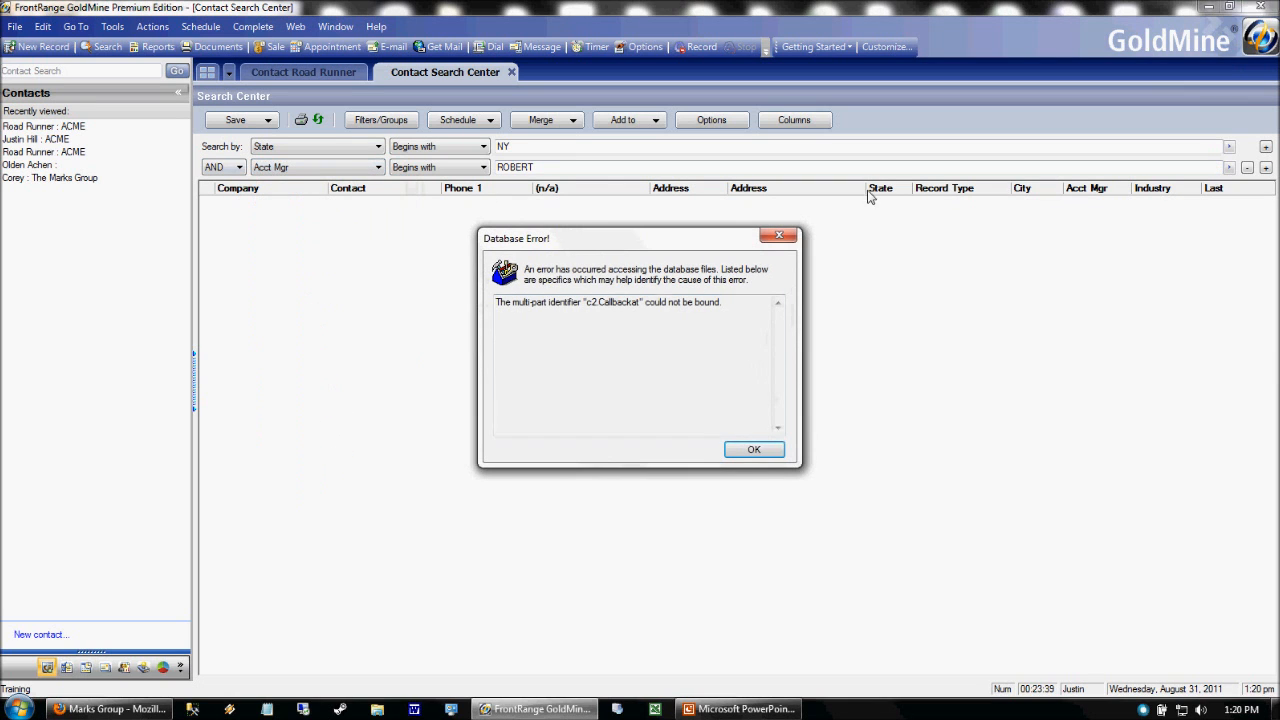
{"action": "left_click", "coordinate": [760, 450]}
{"action": "left_click", "coordinate": [357, 168]}
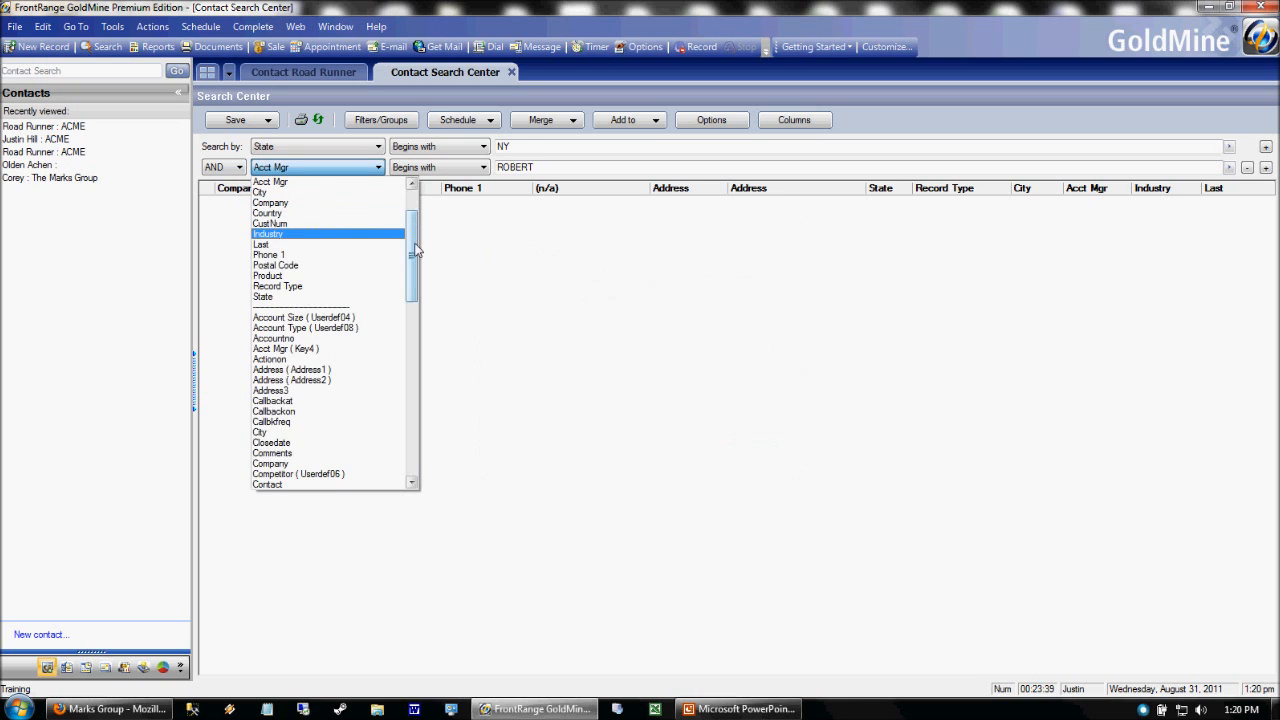
{"action": "left_click_drag", "start_coordinate": [416, 252], "coordinate": [416, 234]}
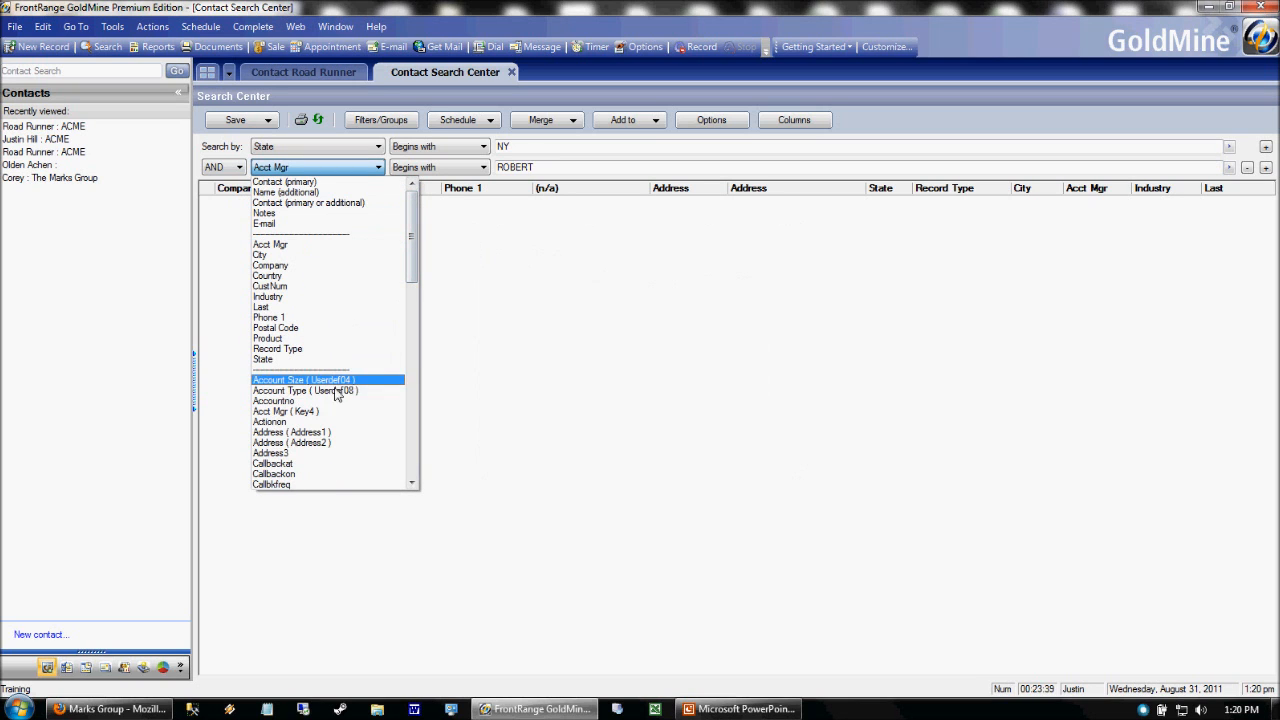
{"action": "left_click", "coordinate": [300, 412]}
Output the contact search results to Excel and close the exported spreadsheet
{"action": "left_click", "coordinate": [522, 226]}
{"action": "right_click", "coordinate": [546, 224]}
{"action": "mouse_move", "coordinate": [622, 336]}
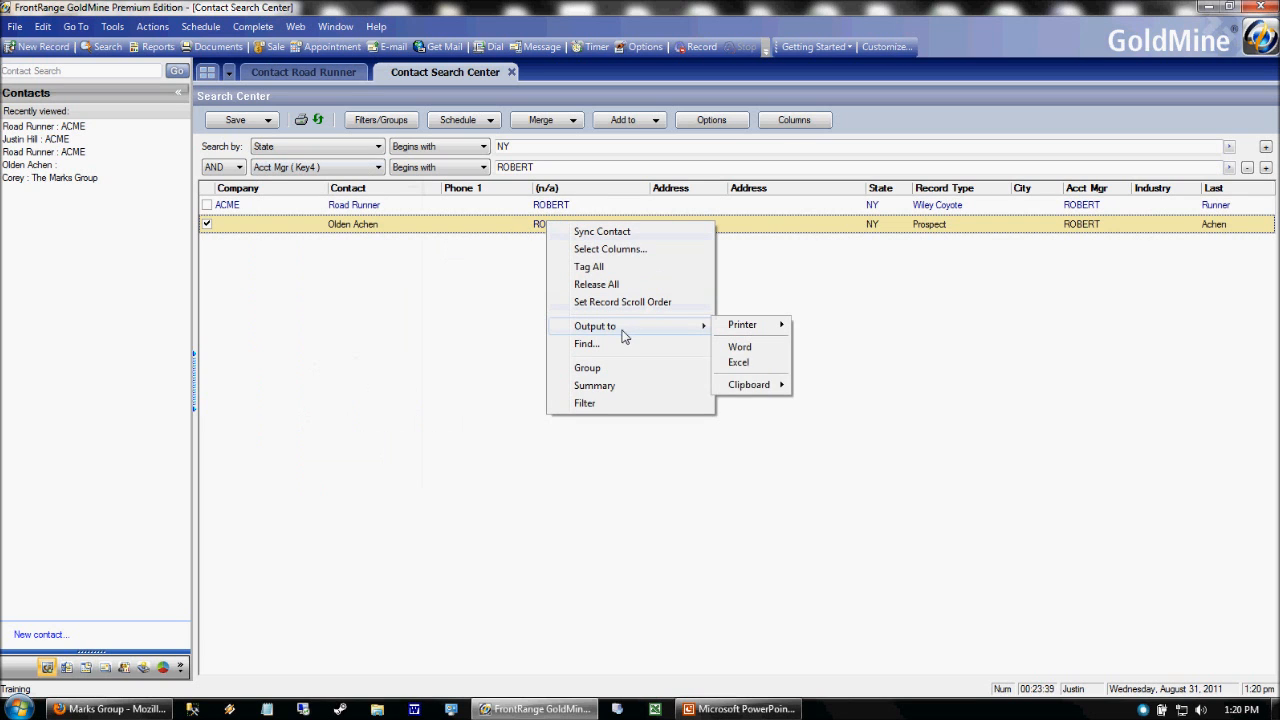
{"action": "left_click", "coordinate": [770, 364]}
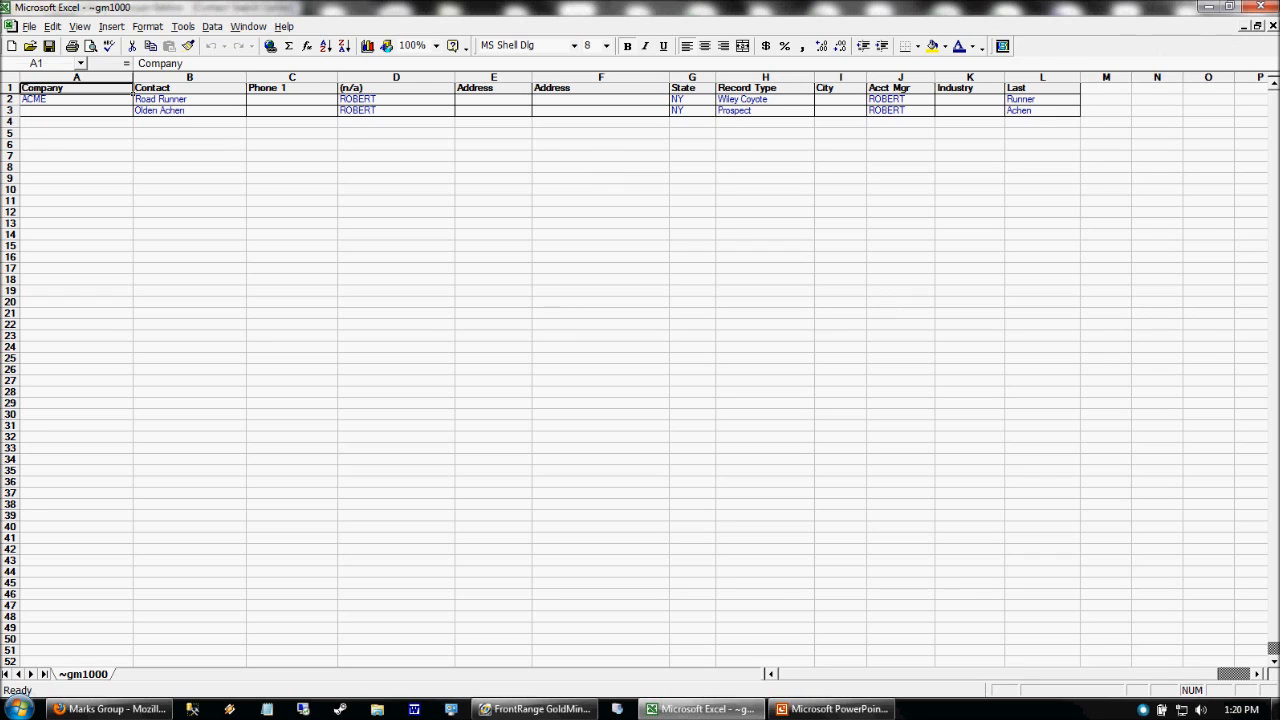
{"action": "left_click", "coordinate": [1262, 6]}
Show the output options for the search results again and return to the open contact record
{"action": "right_click", "coordinate": [507, 229]}
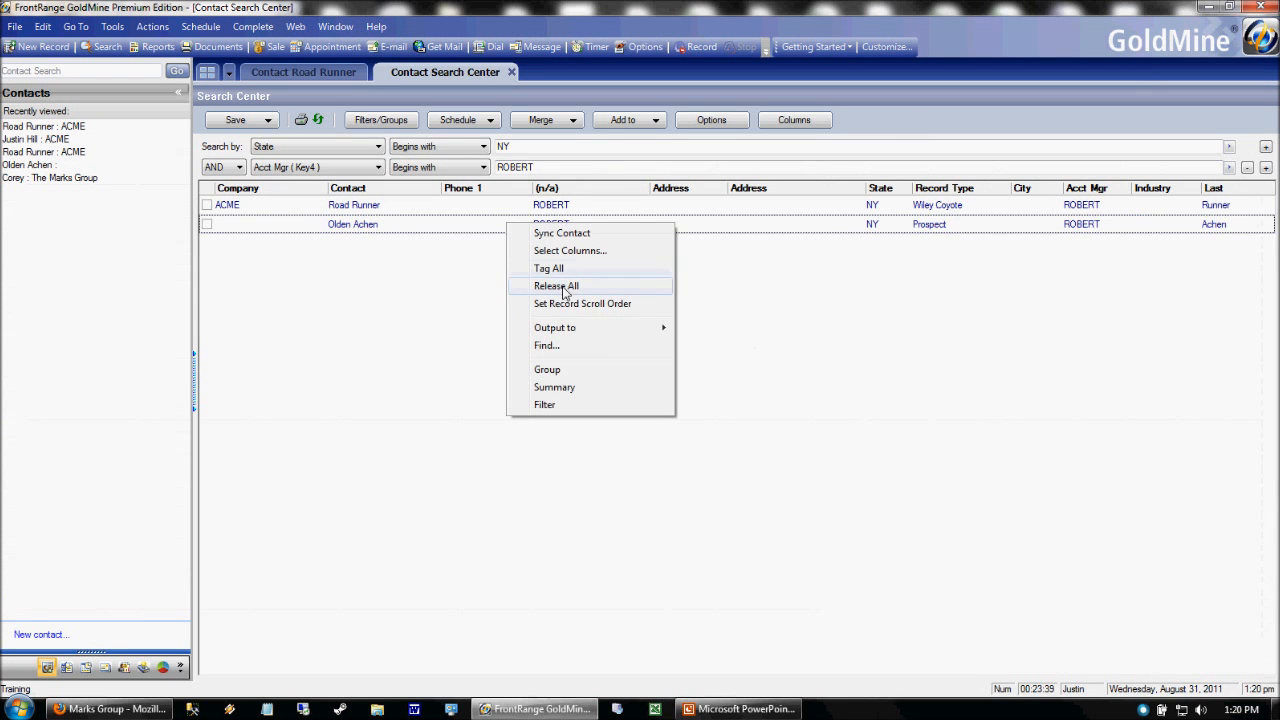
{"action": "mouse_move", "coordinate": [566, 328]}
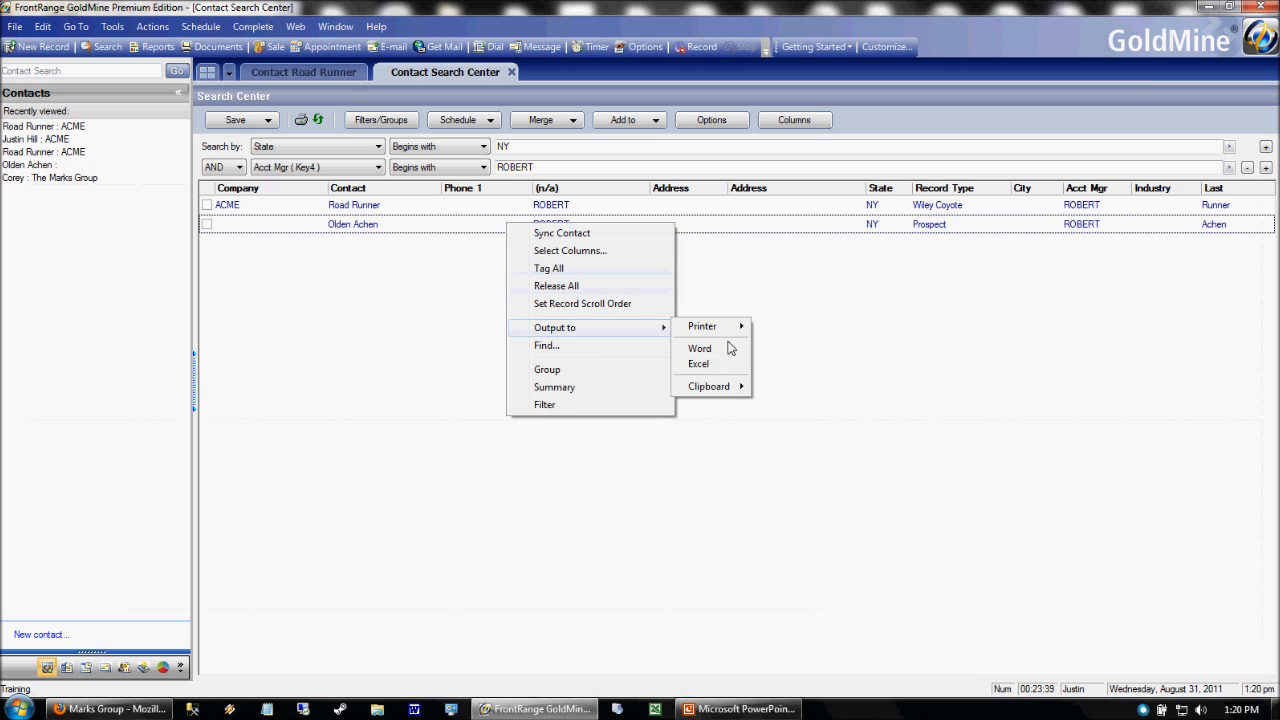
{"action": "left_click", "coordinate": [703, 365]}
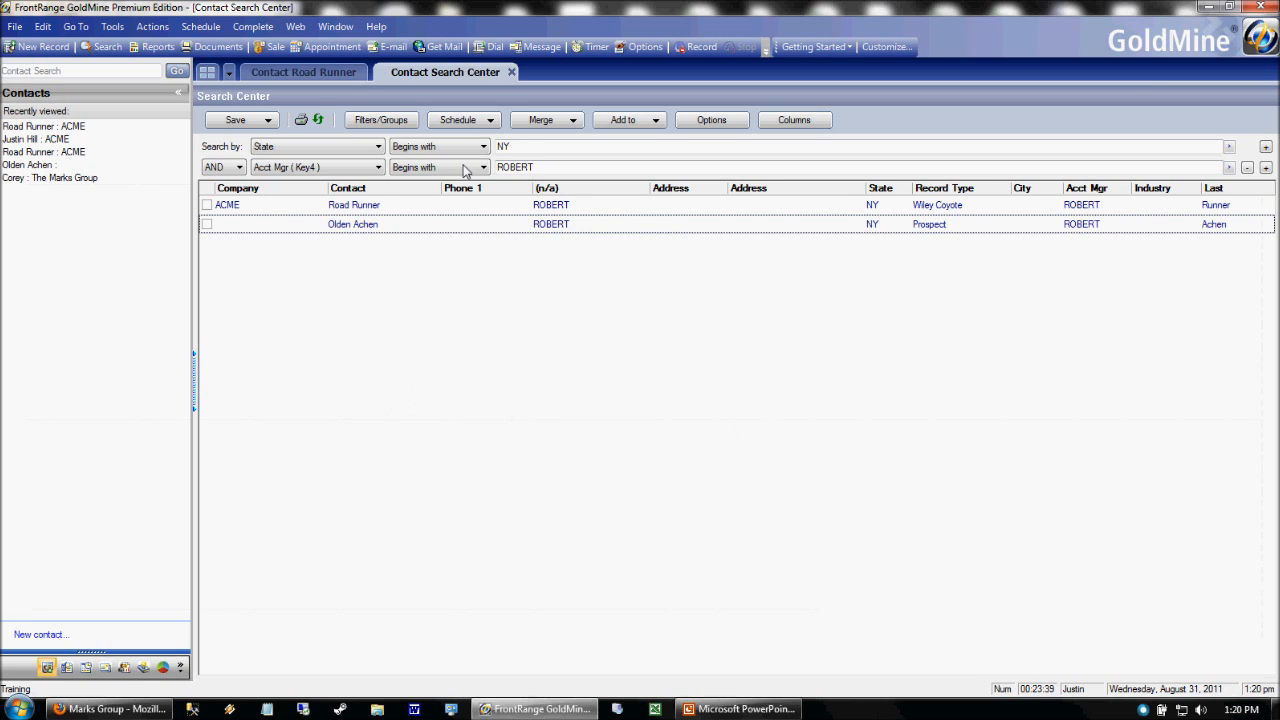
{"action": "left_click", "coordinate": [305, 76]}
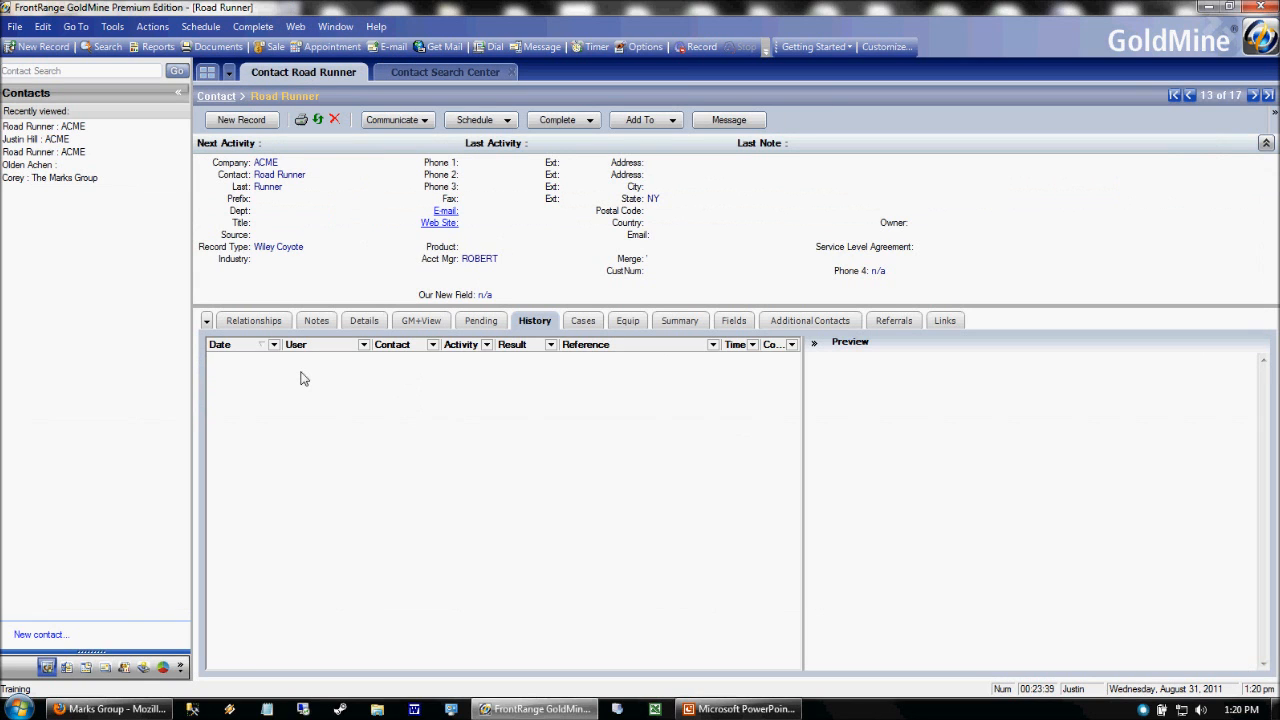
Page through the contact records to the last one, Wiley Coyote at ACME, viewing each record's history
{"action": "key", "text": "Page_Down"}
{"action": "key", "text": "Page_Down"}
{"action": "key", "text": "Page_Down"}
{"action": "key", "text": "Page_Down"}
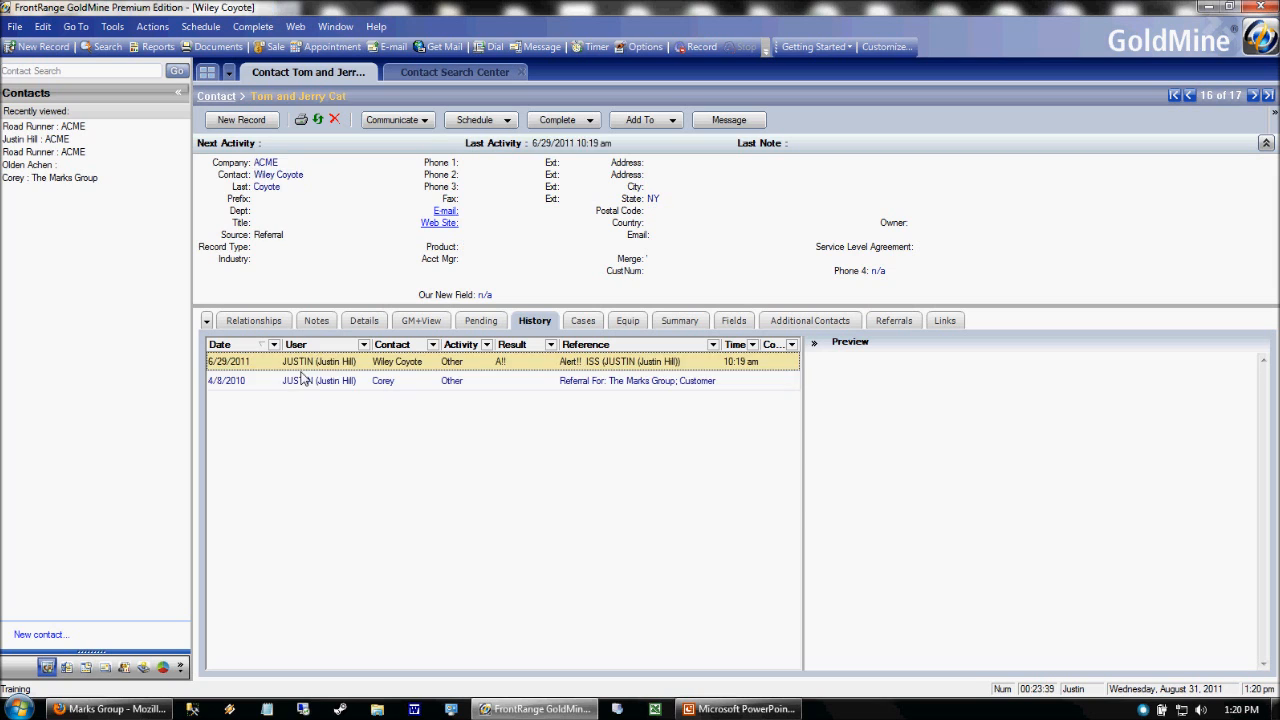
{"action": "key", "text": "Page_Up"}
{"action": "key", "text": "Page_Up"}
{"action": "key", "text": "Page_Up"}
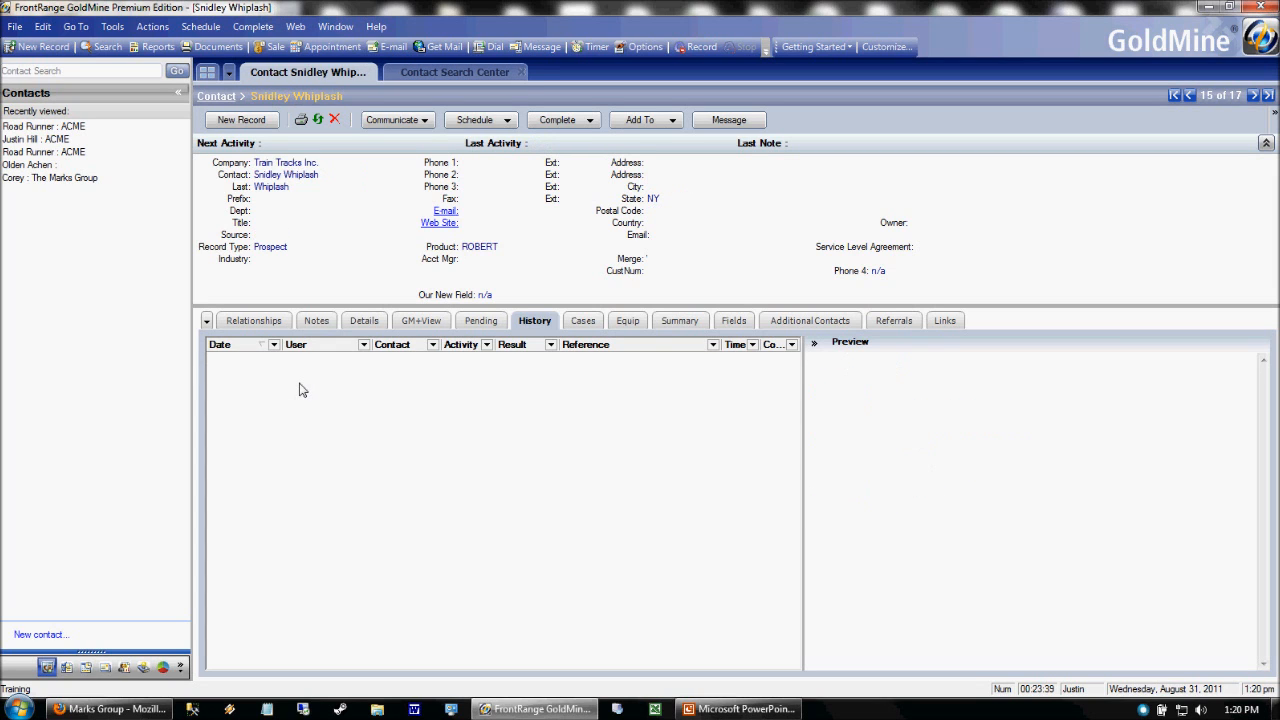
{"action": "key", "text": "Page_Down"}
{"action": "key", "text": "Page_Down"}
{"action": "key", "text": "Page_Down"}
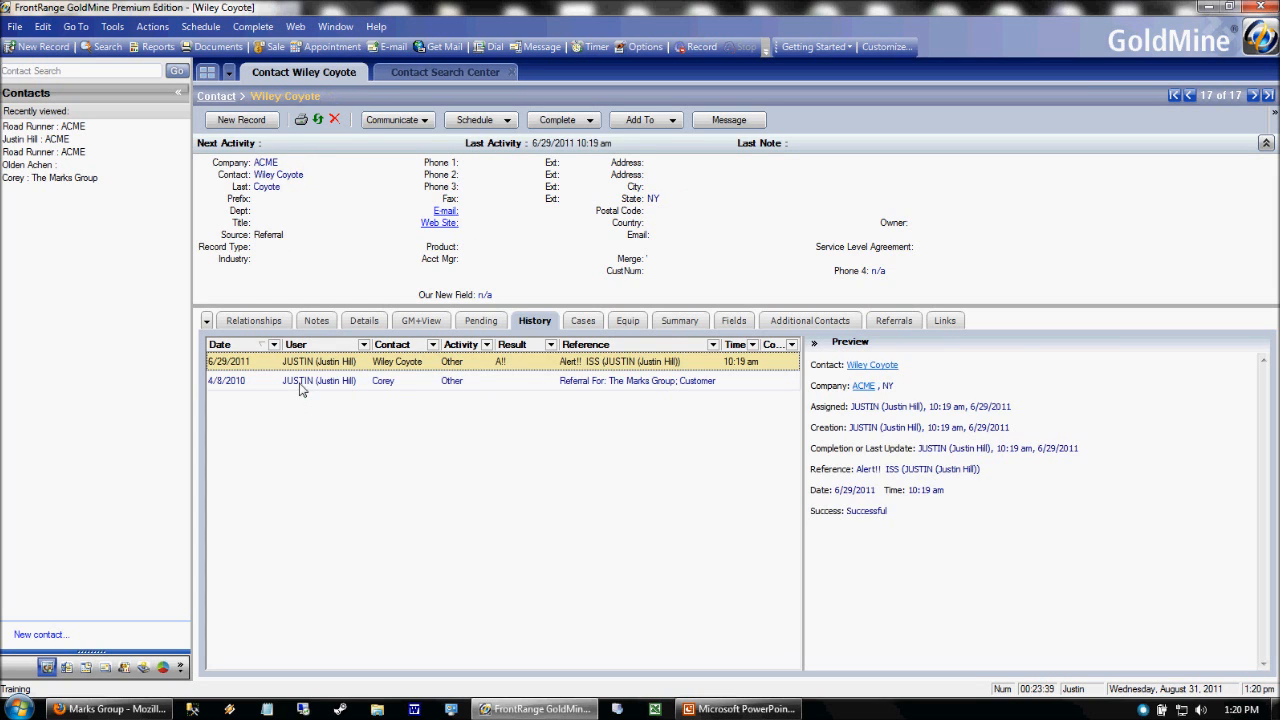
Look at the output options for the contact's history and pending activities, and acknowledge the record alert
{"action": "right_click", "coordinate": [405, 363]}
{"action": "mouse_move", "coordinate": [474, 416]}
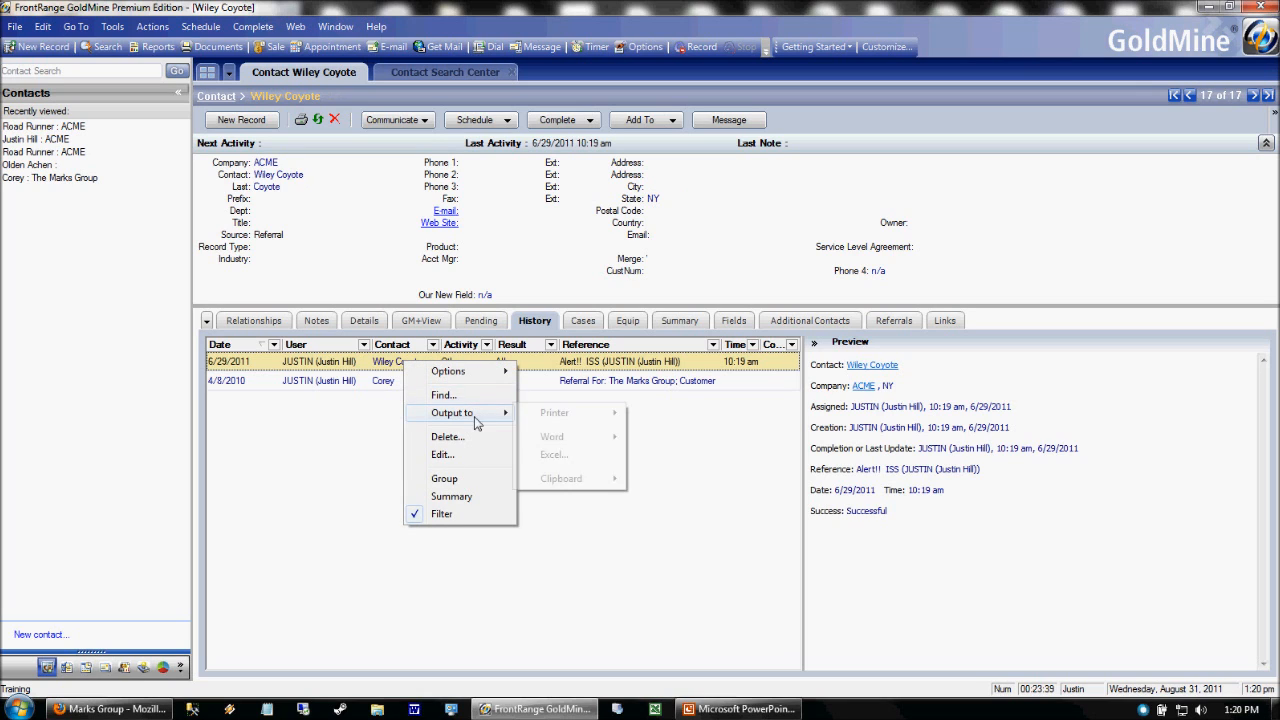
{"action": "left_click", "coordinate": [691, 486]}
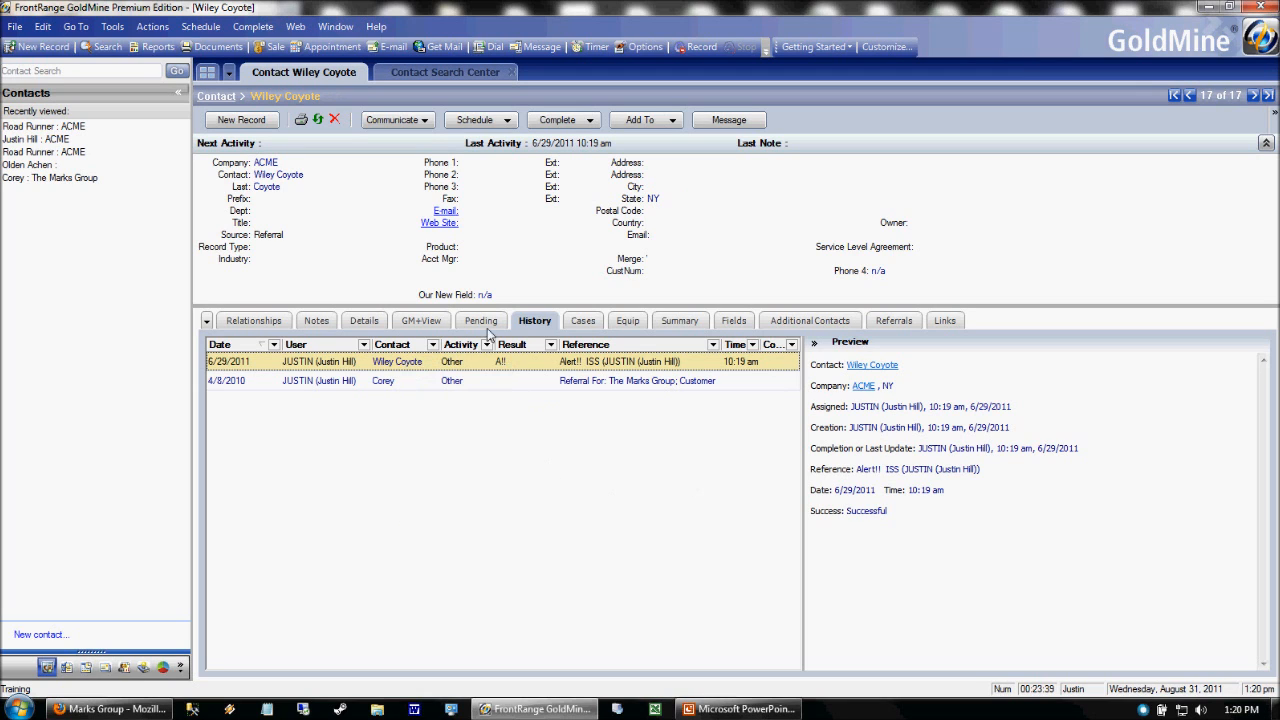
{"action": "left_click", "coordinate": [485, 322]}
{"action": "right_click", "coordinate": [458, 390]}
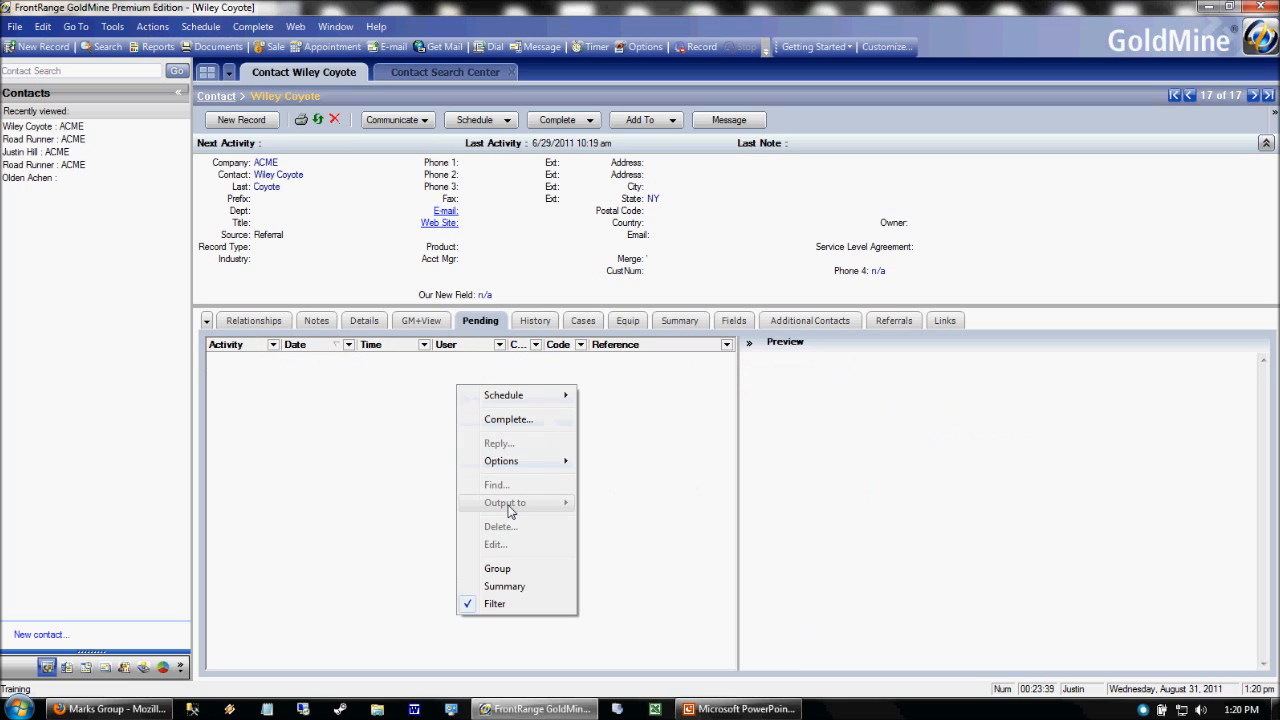
{"action": "left_click", "coordinate": [371, 507]}
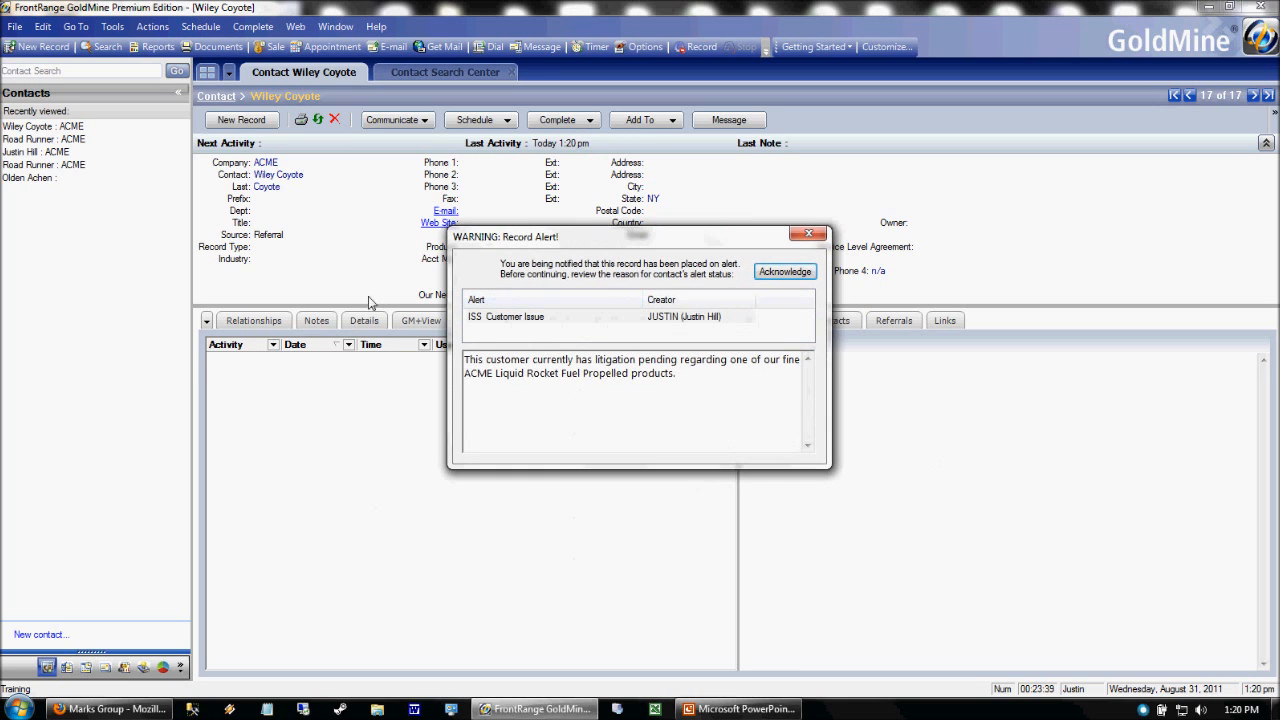
{"action": "left_click", "coordinate": [775, 272]}
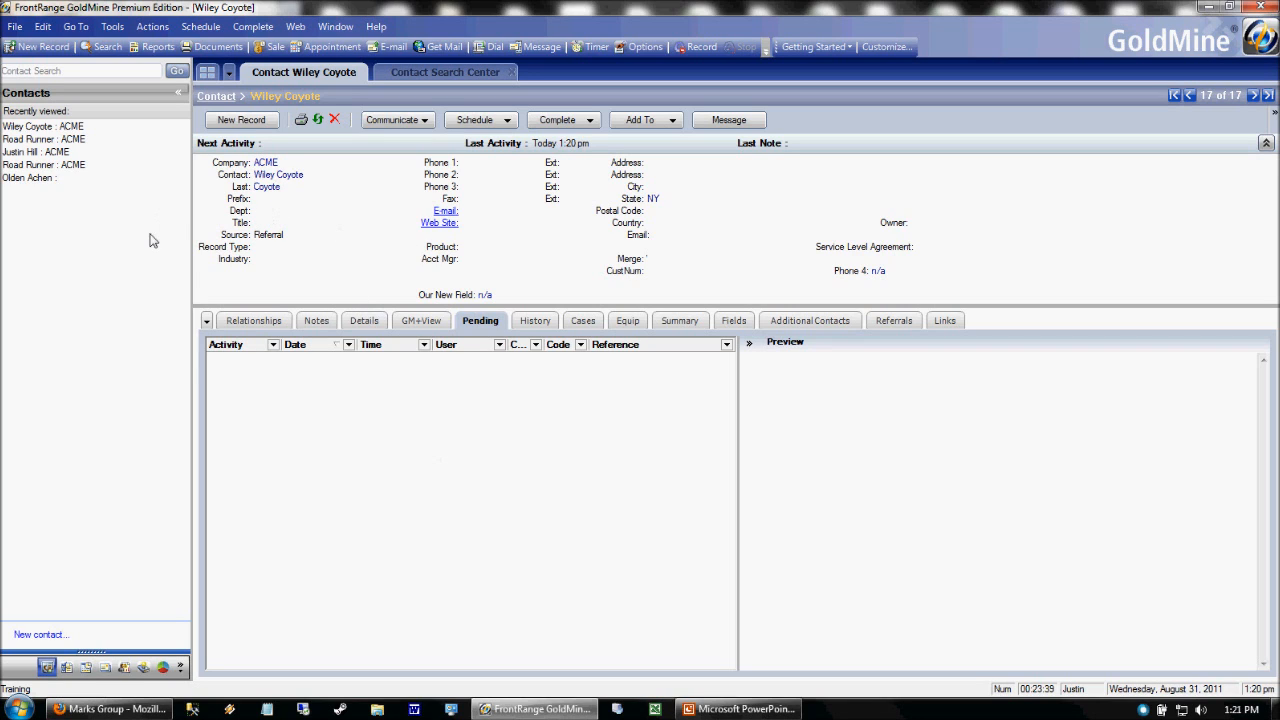
Return to the contact search results and look at their output options again
{"action": "left_click", "coordinate": [440, 72]}
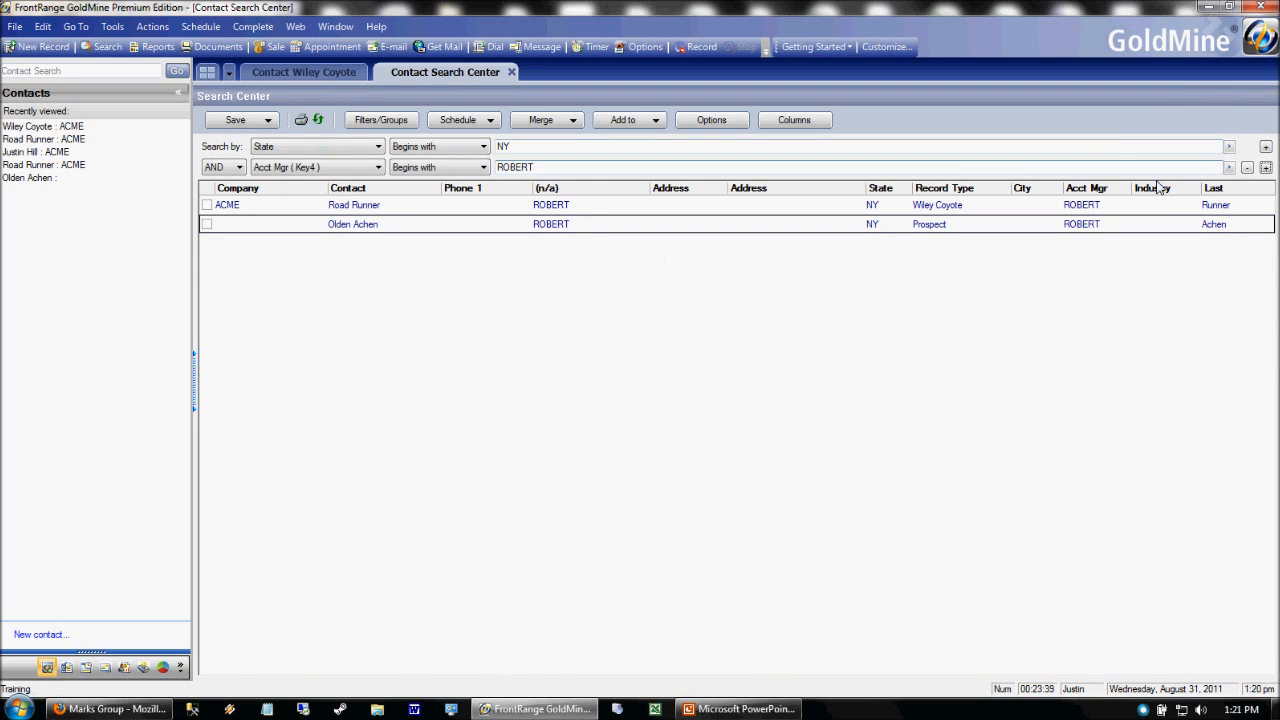
{"action": "right_click", "coordinate": [684, 212]}
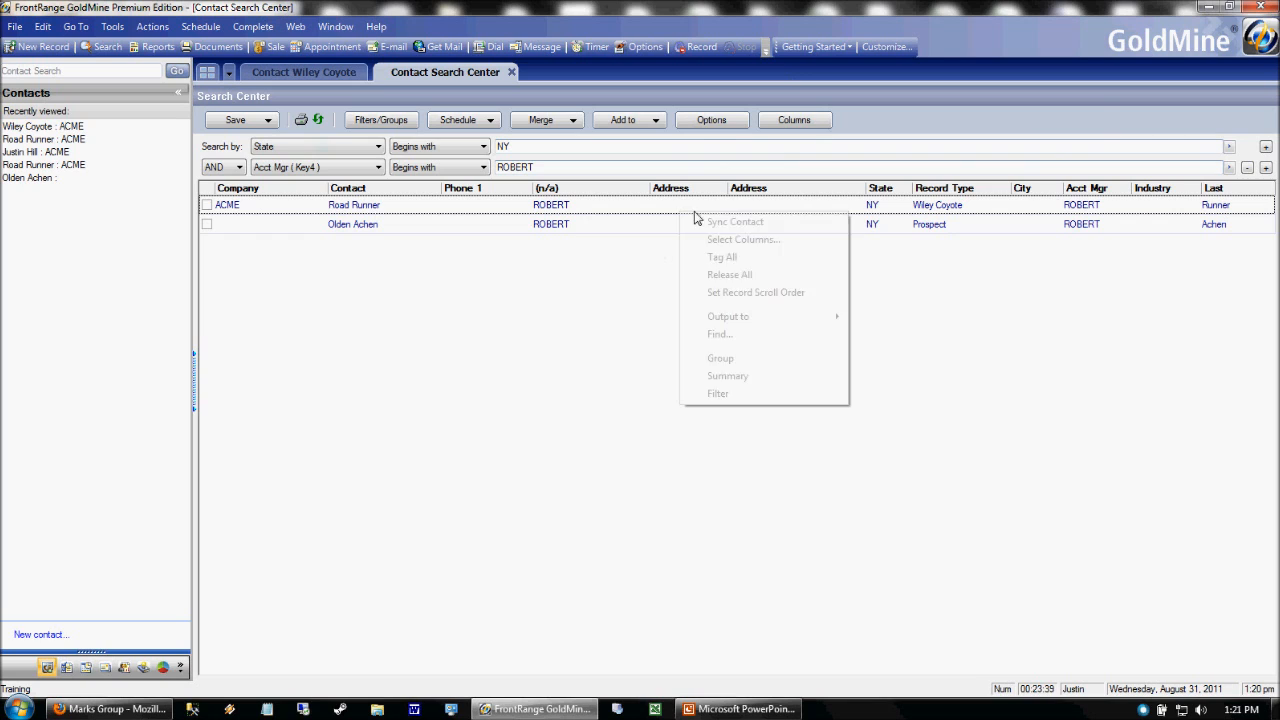
{"action": "left_click", "coordinate": [760, 291]}
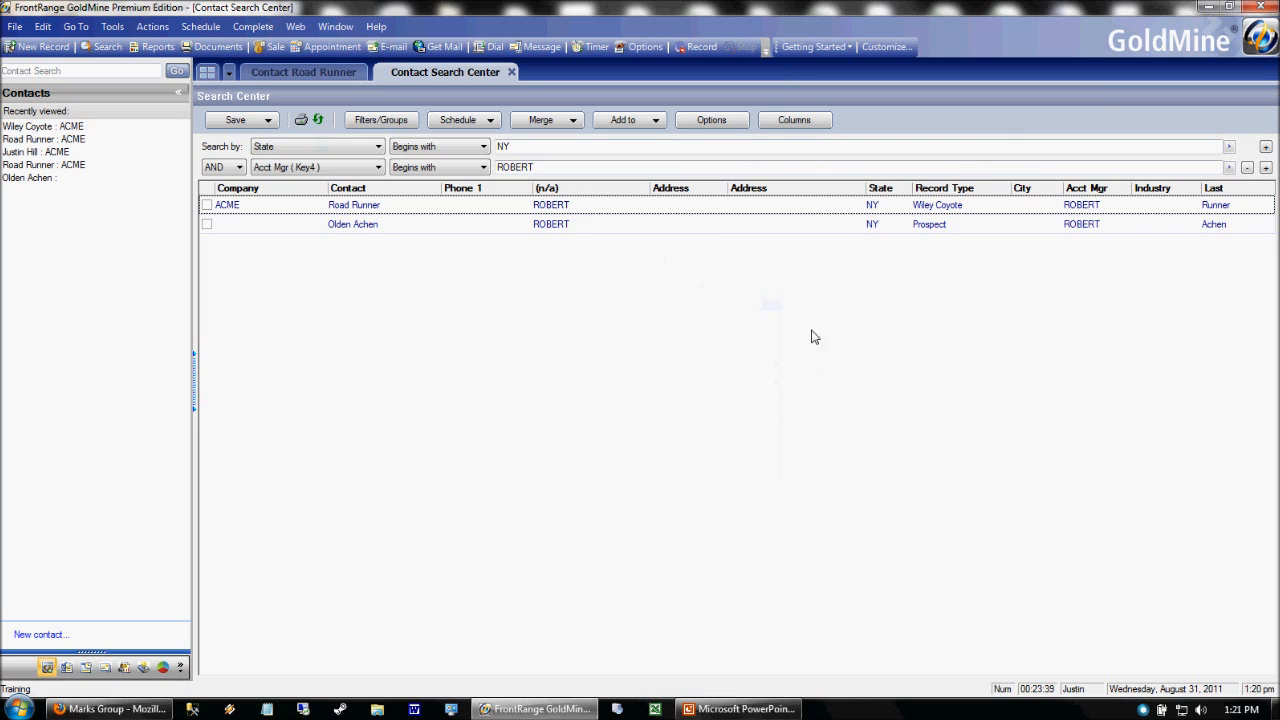
{"action": "right_click", "coordinate": [793, 294]}
{"action": "mouse_move", "coordinate": [857, 399]}
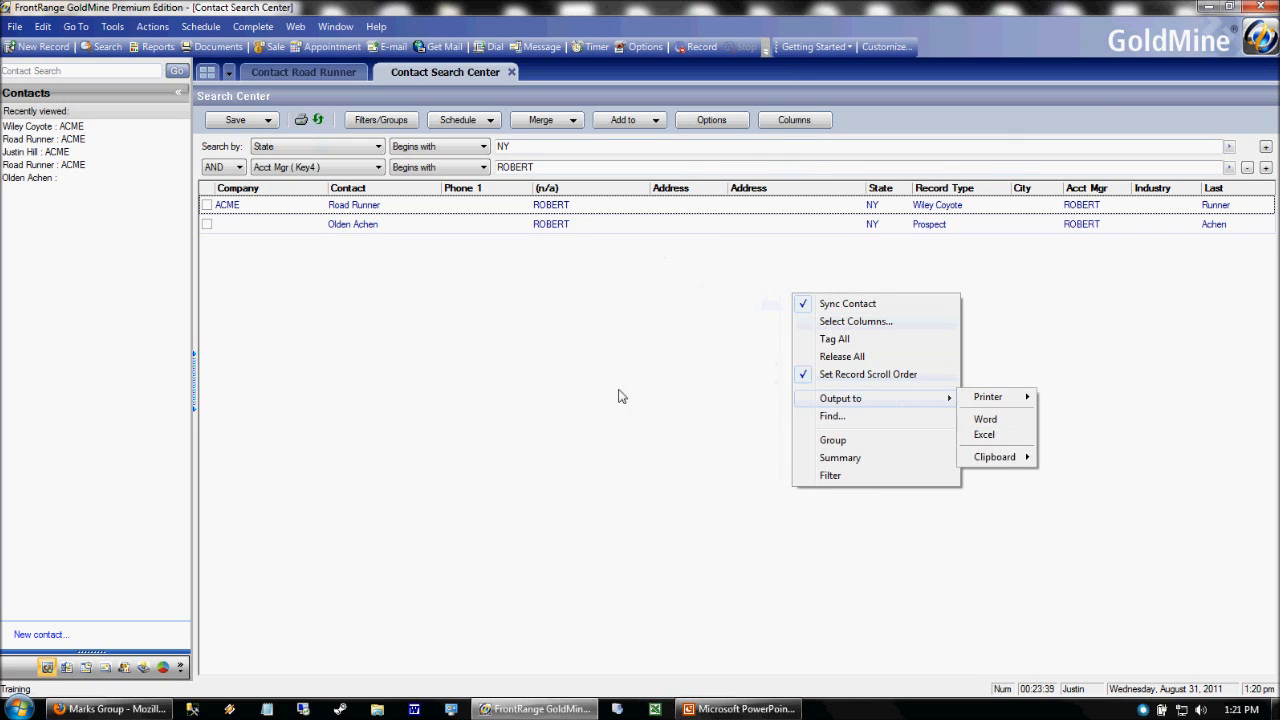
{"action": "left_click", "coordinate": [632, 347]}
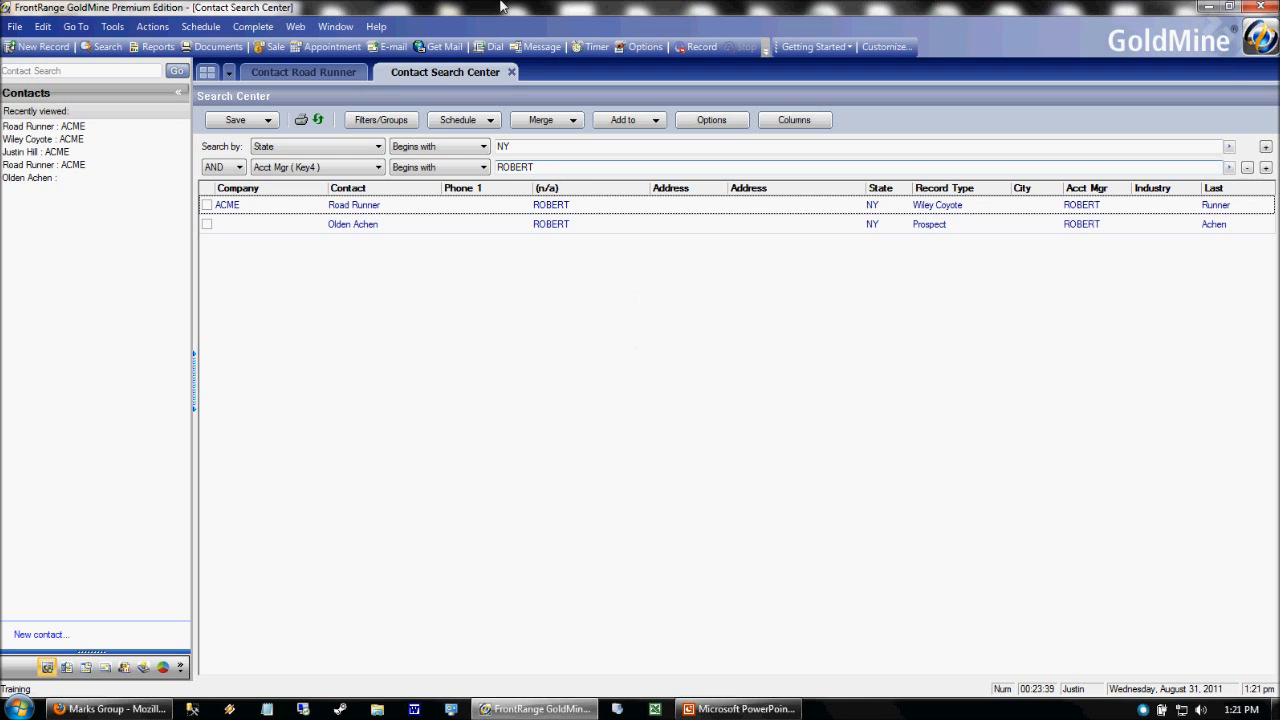
Close the Contact Search Center, leaving the contact record open
{"action": "left_click", "coordinate": [268, 72]}
{"action": "left_click", "coordinate": [450, 72]}
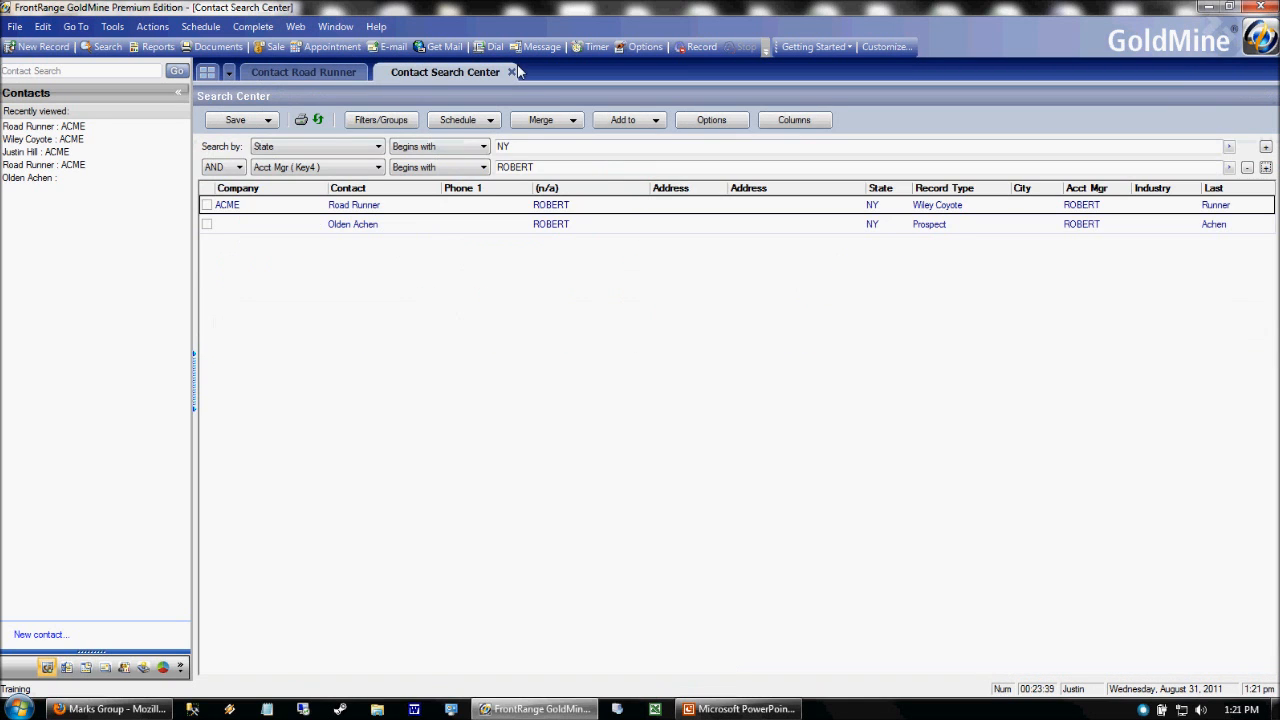
{"action": "left_click", "coordinate": [511, 74]}
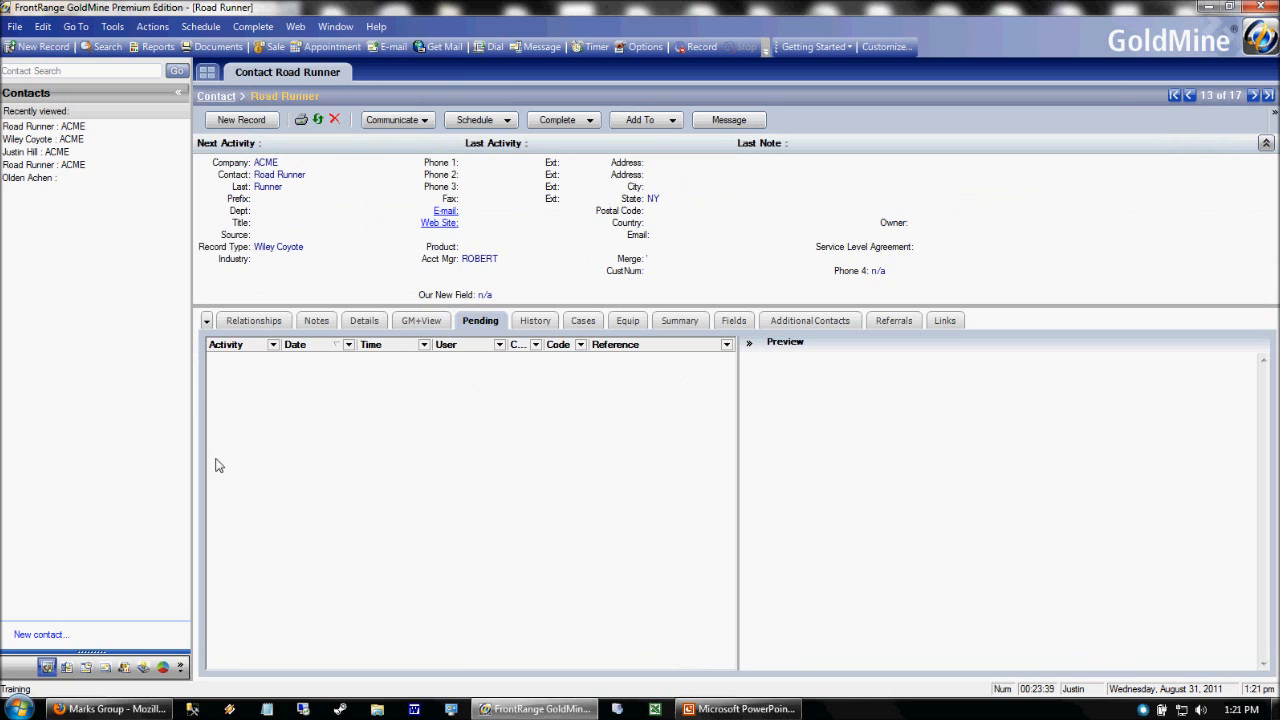
Expand the navigation pane so its modules are listed by name, and open the Calendar
{"action": "left_click", "coordinate": [76, 26]}
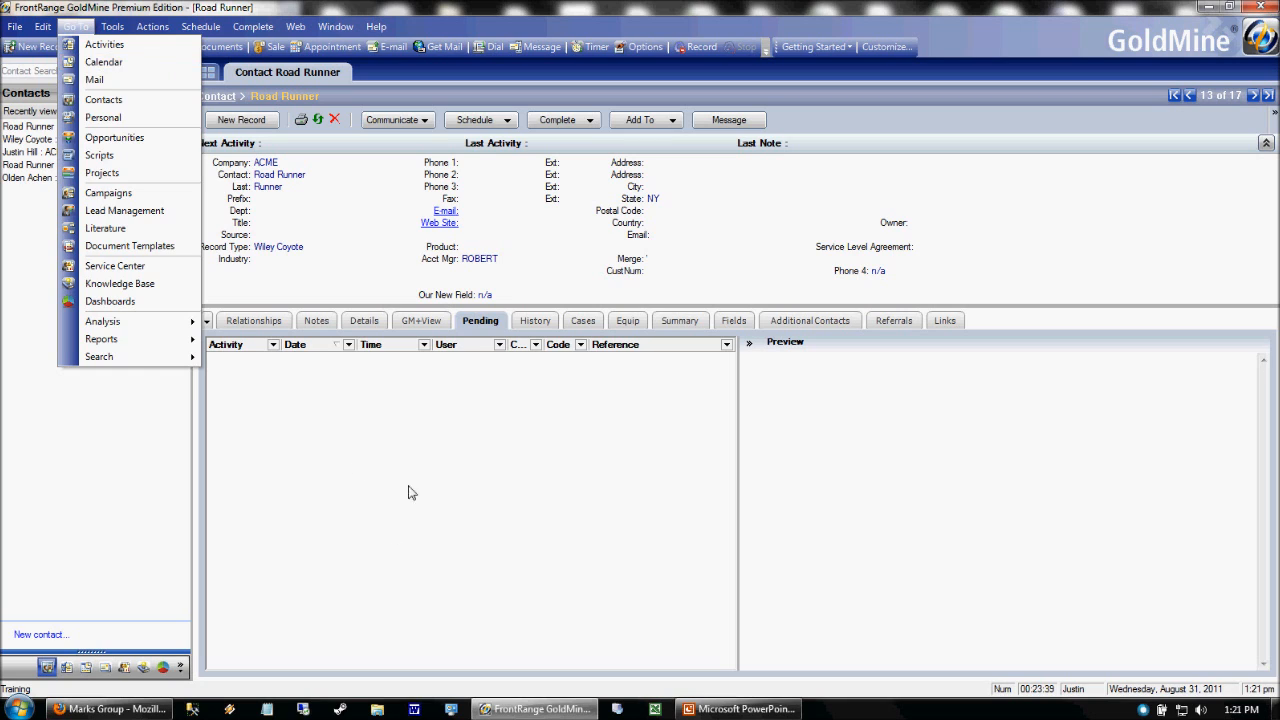
{"action": "left_click", "coordinate": [145, 490]}
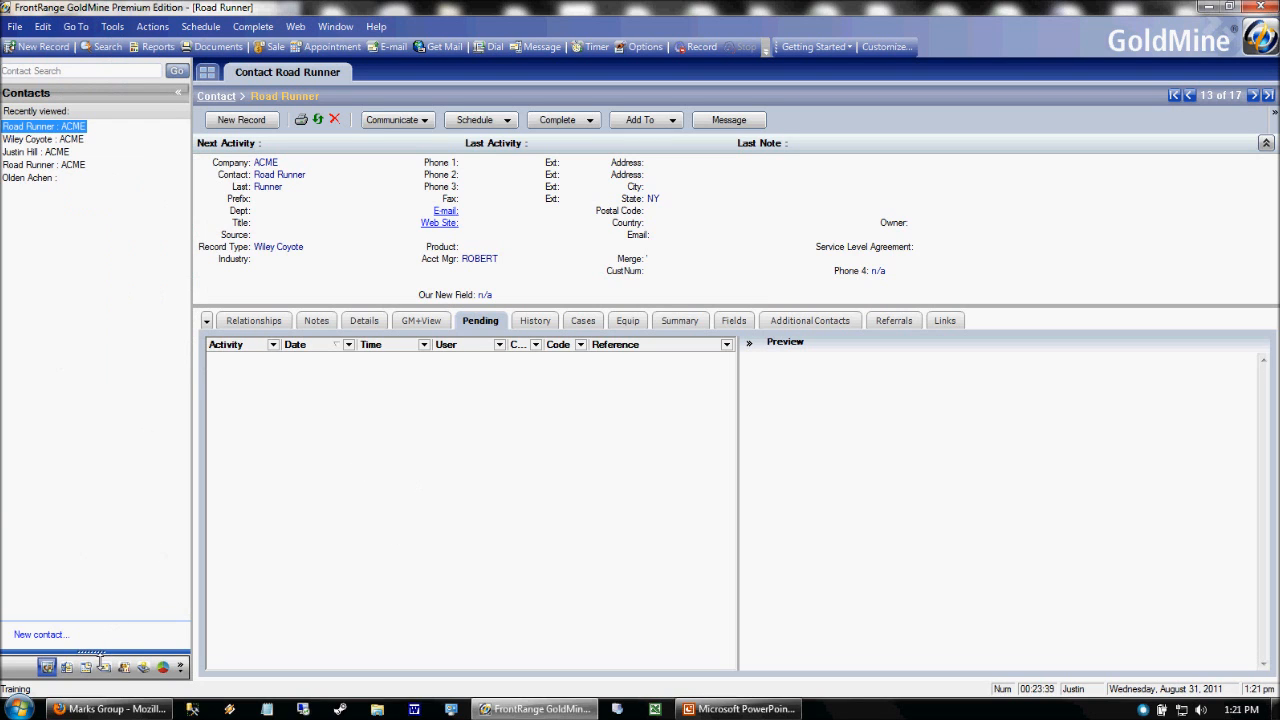
{"action": "left_click_drag", "start_coordinate": [101, 655], "coordinate": [78, 440]}
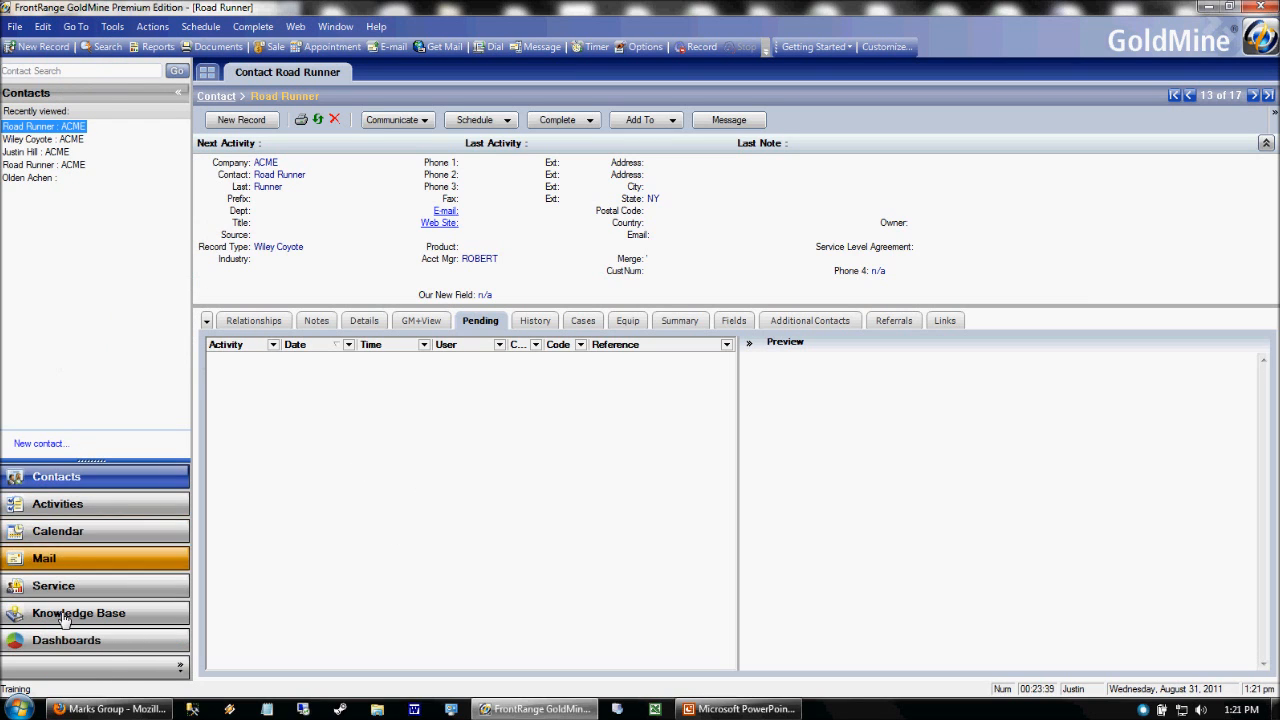
{"action": "left_click", "coordinate": [70, 532]}
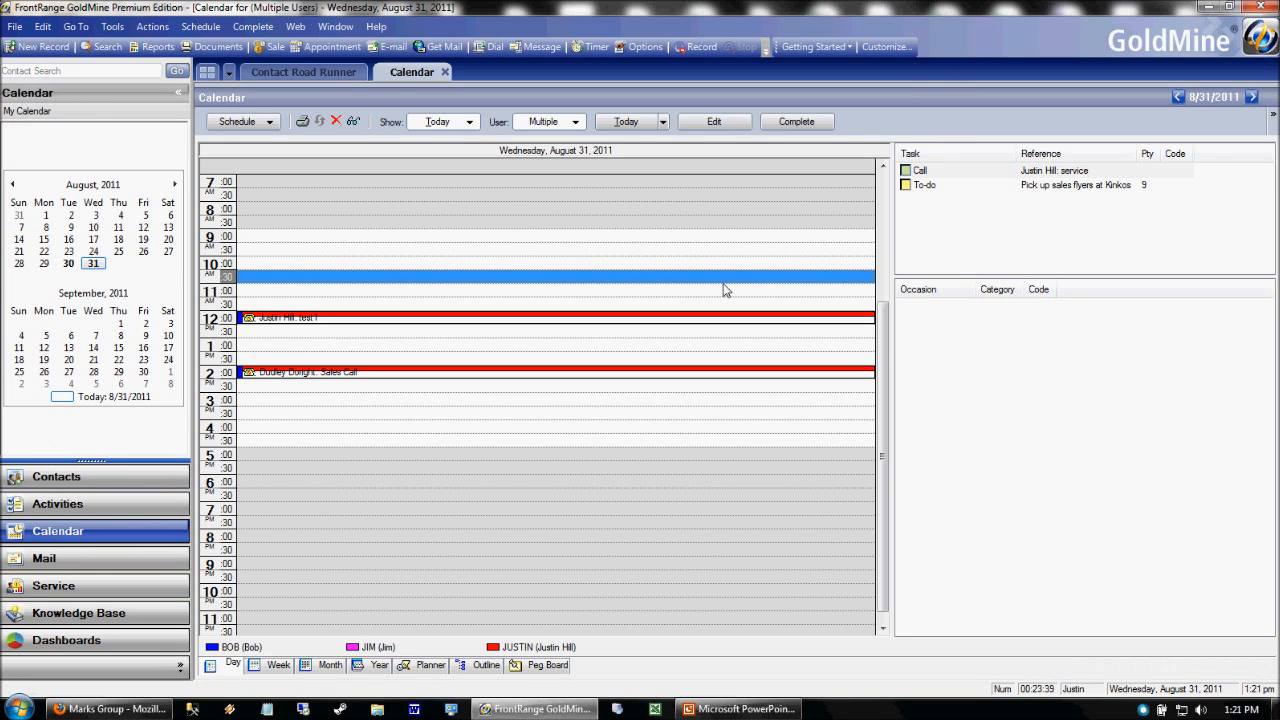
Delete the "Pick up sales flyers at Kinkos" to-do and the service call from today's calendar task list
{"action": "right_click", "coordinate": [929, 190]}
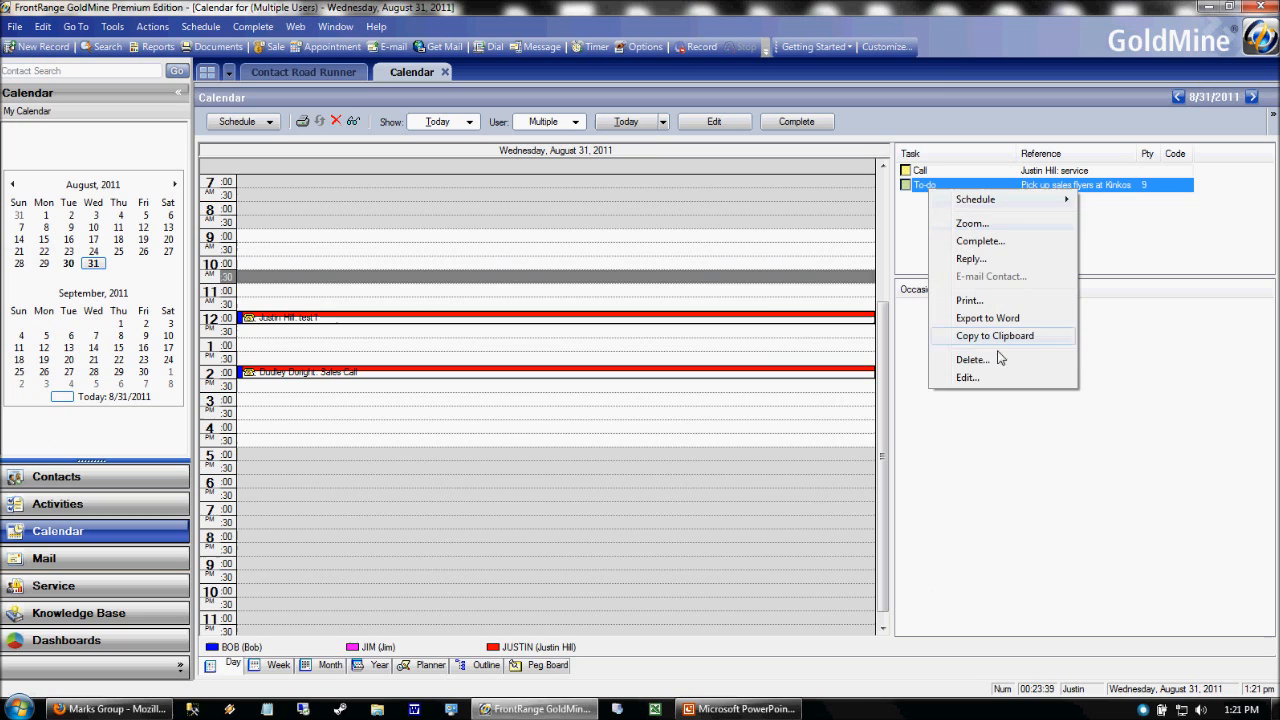
{"action": "left_click", "coordinate": [965, 354]}
{"action": "left_click", "coordinate": [646, 409]}
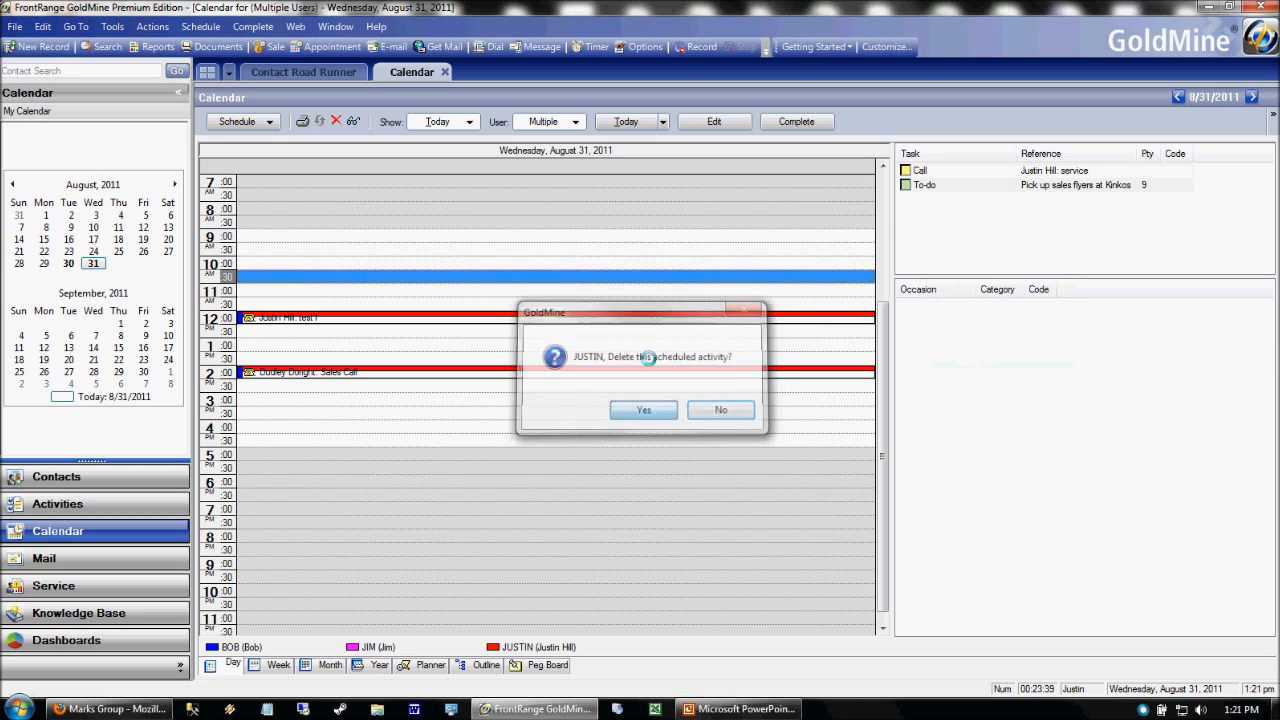
{"action": "right_click", "coordinate": [915, 176]}
{"action": "left_click", "coordinate": [957, 345]}
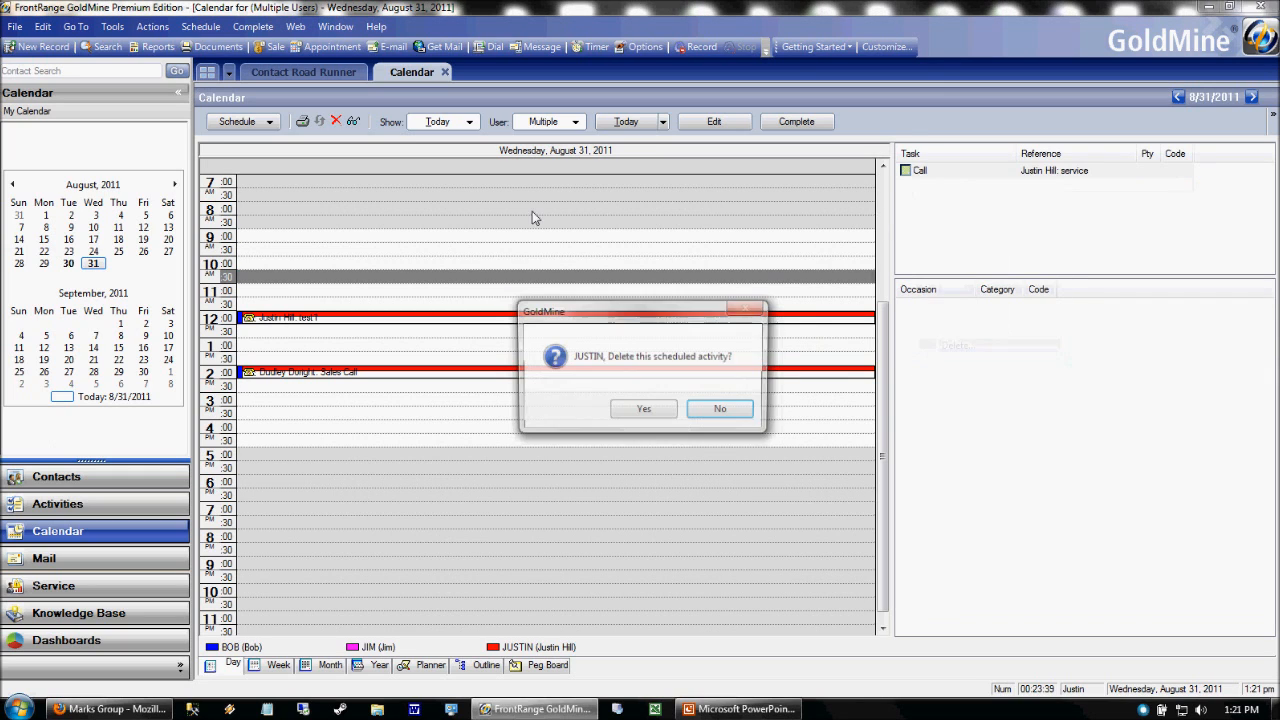
{"action": "left_click", "coordinate": [640, 408]}
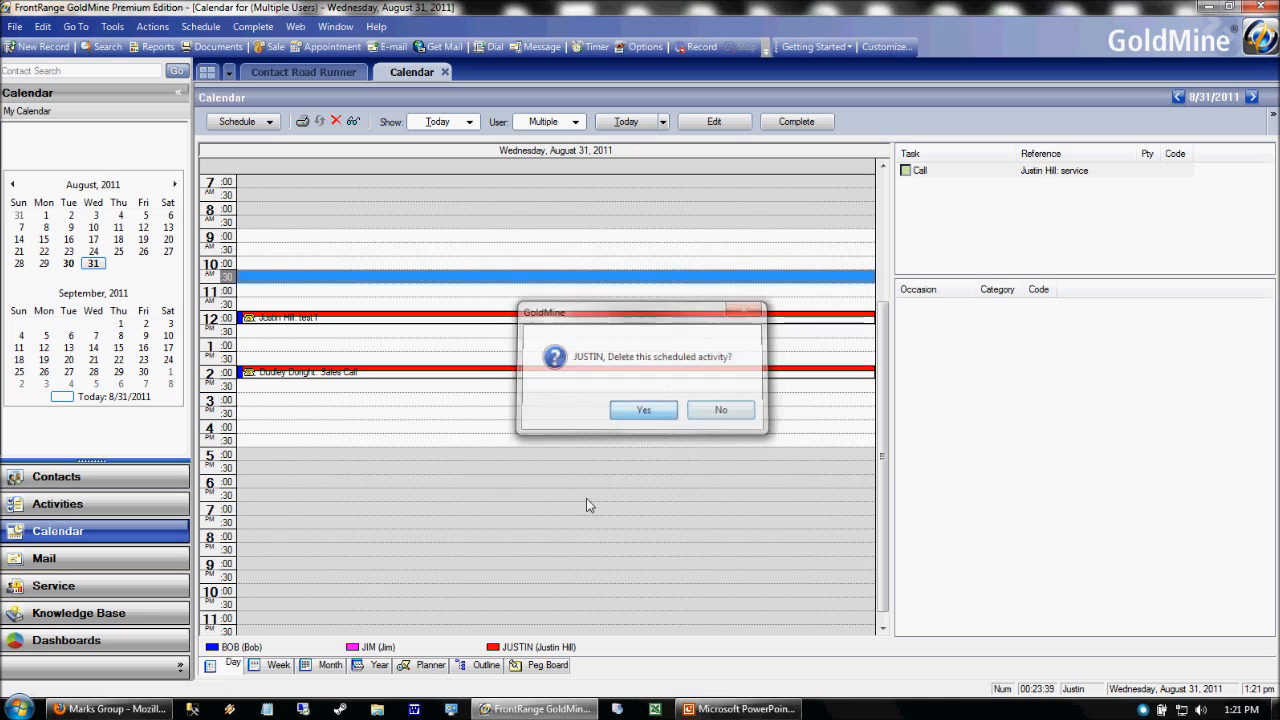
View the calendar by week, month and year, and return to the day view
{"action": "left_click", "coordinate": [272, 666]}
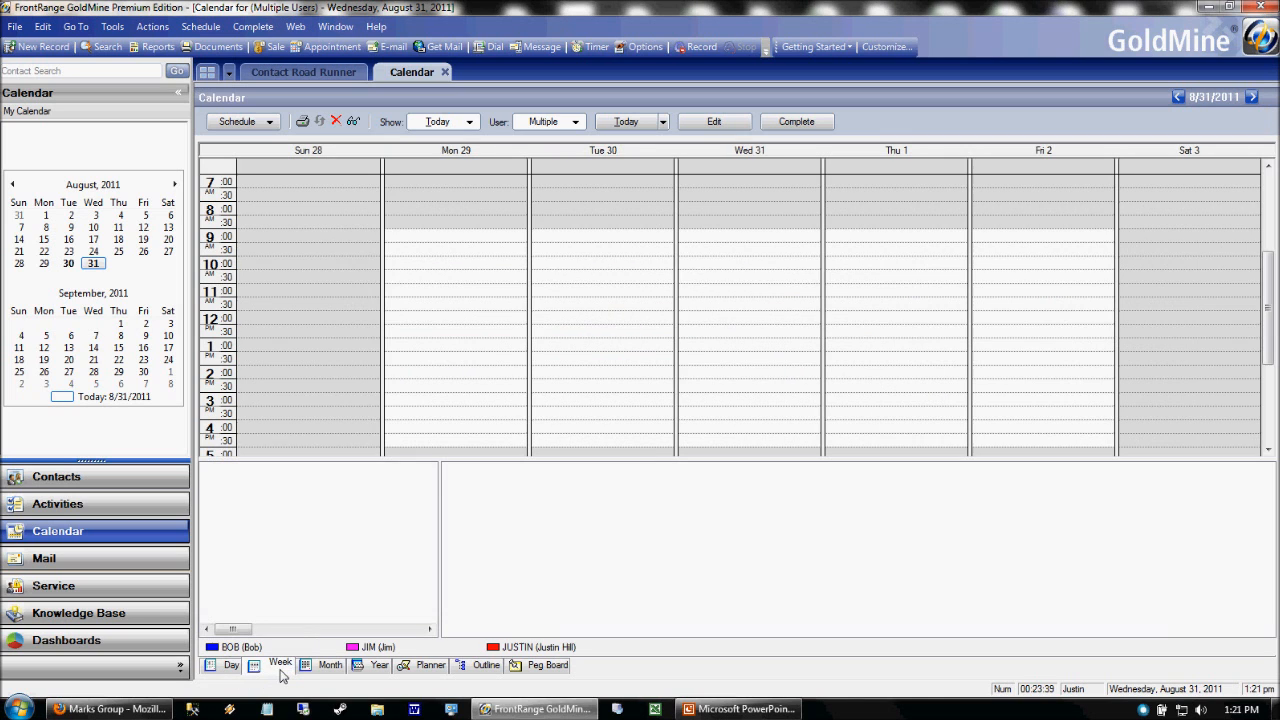
{"action": "left_click", "coordinate": [326, 666]}
{"action": "left_click", "coordinate": [380, 666]}
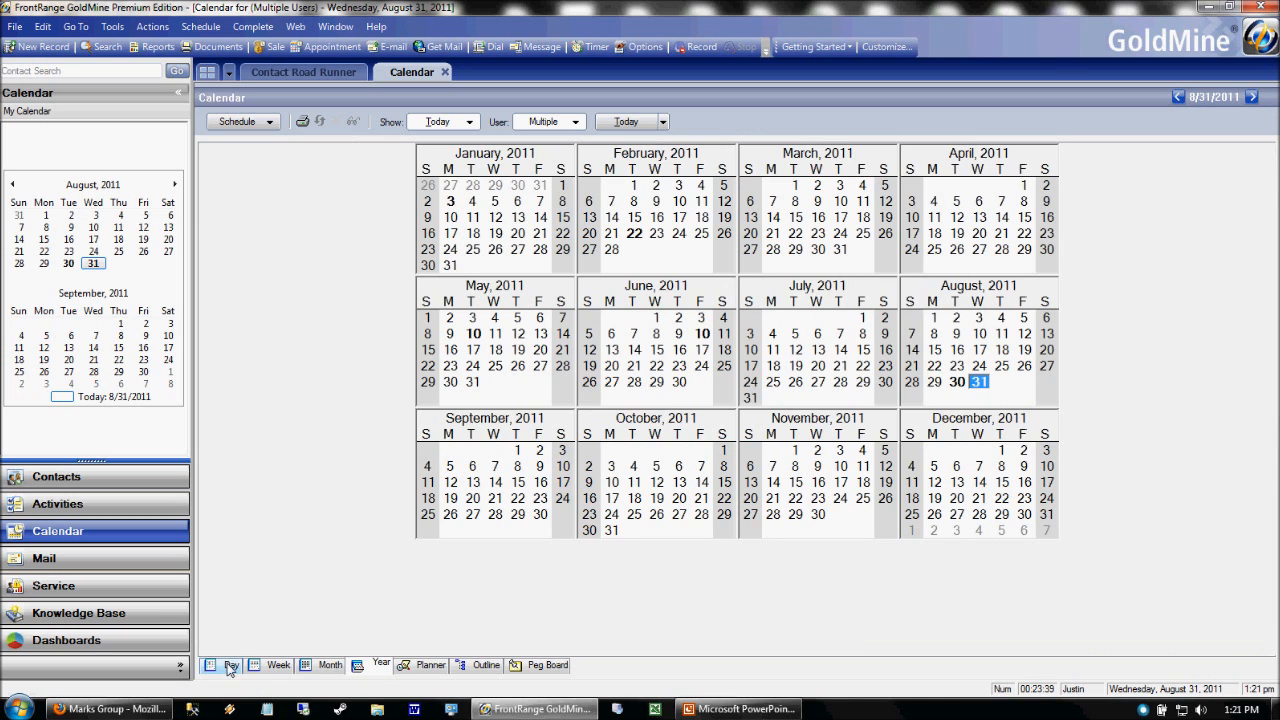
{"action": "left_click", "coordinate": [229, 666]}
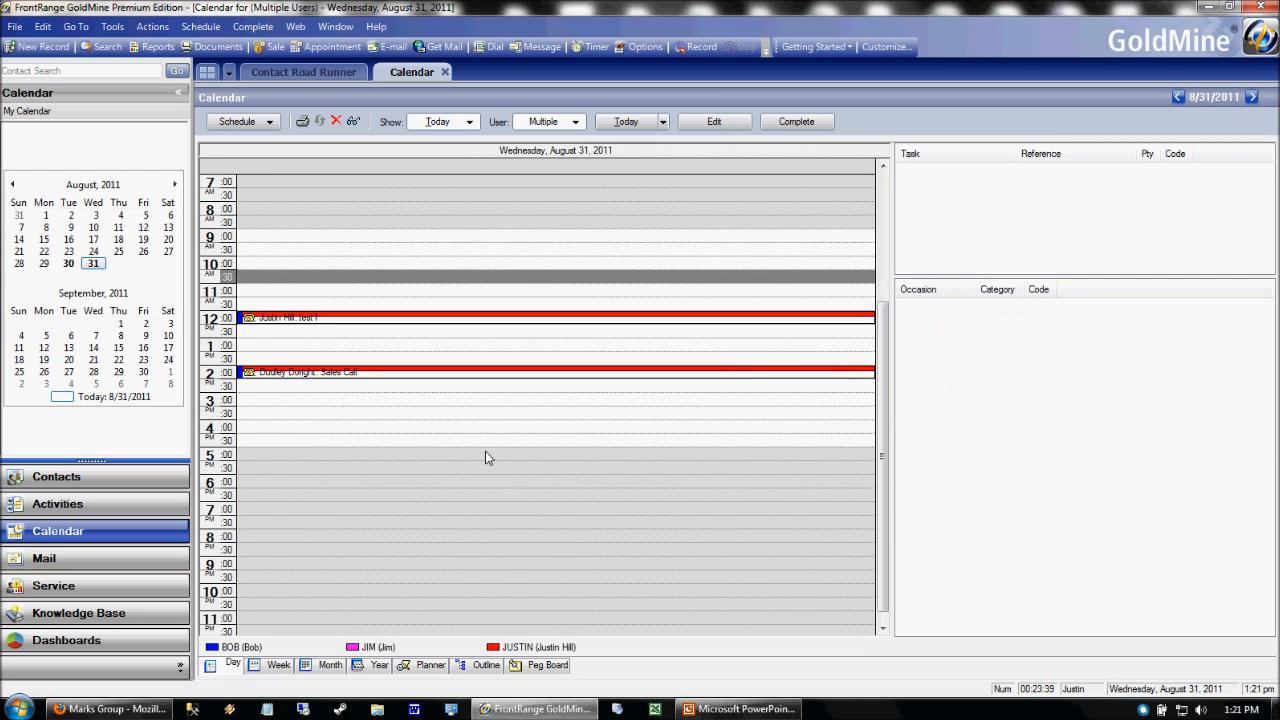
Select the 12:00 and 2:00 pm calls in the day schedule, ending on the 2:30 pm slot
{"action": "left_click", "coordinate": [472, 373]}
{"action": "left_click", "coordinate": [466, 321]}
{"action": "left_click", "coordinate": [453, 360]}
{"action": "left_click", "coordinate": [444, 375]}
{"action": "left_click", "coordinate": [454, 318]}
{"action": "left_click", "coordinate": [421, 387]}
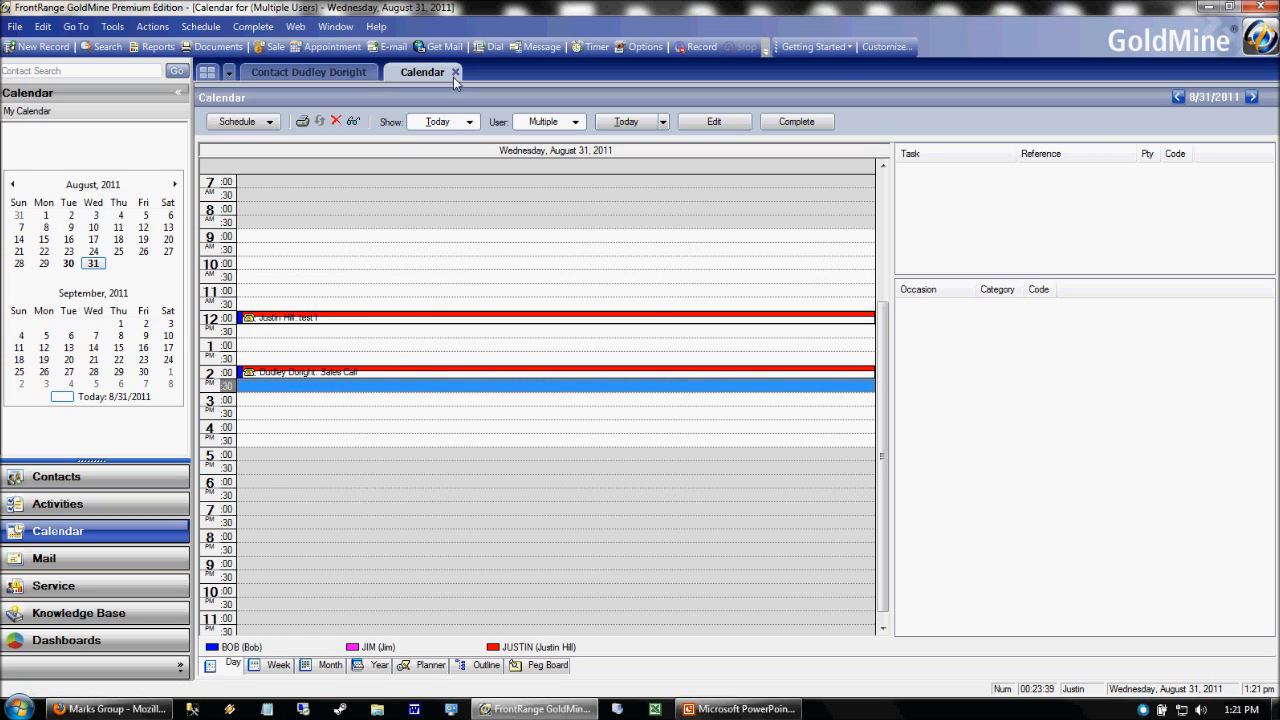
Start scheduling a call linked to the current contact and enter the note "Call regarding product X."
{"action": "left_click", "coordinate": [209, 31]}
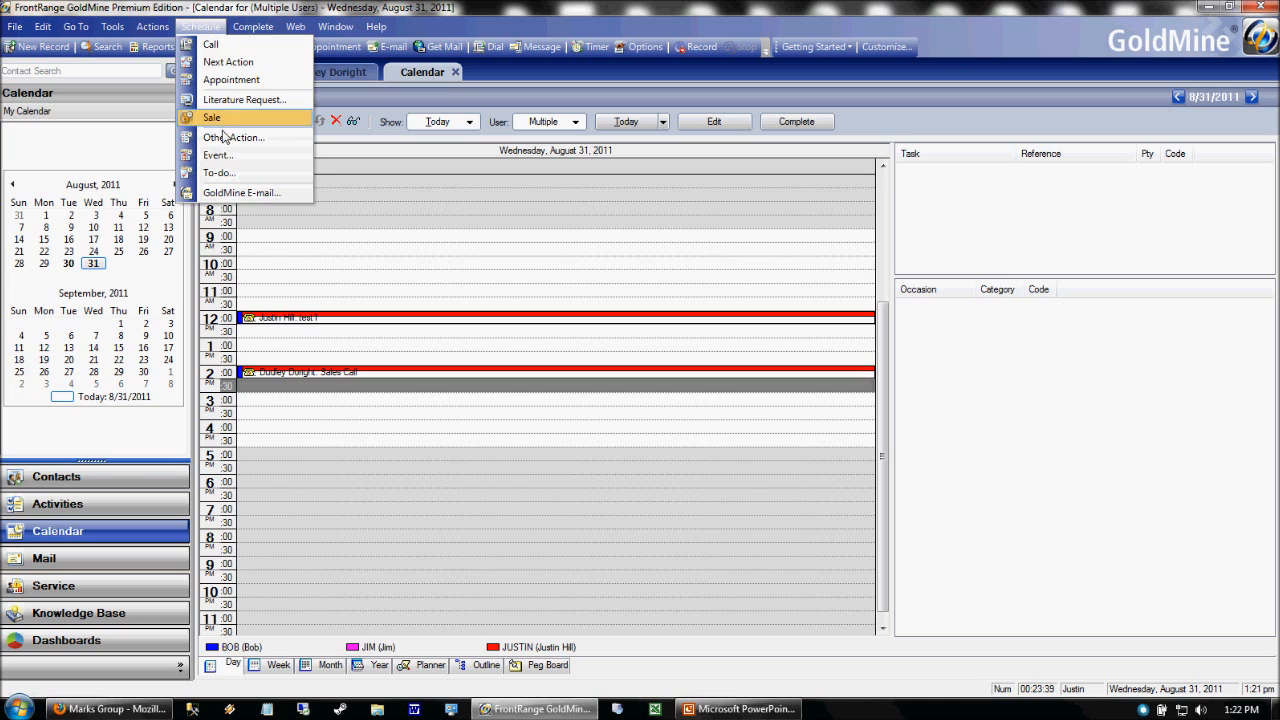
{"action": "left_click", "coordinate": [266, 44]}
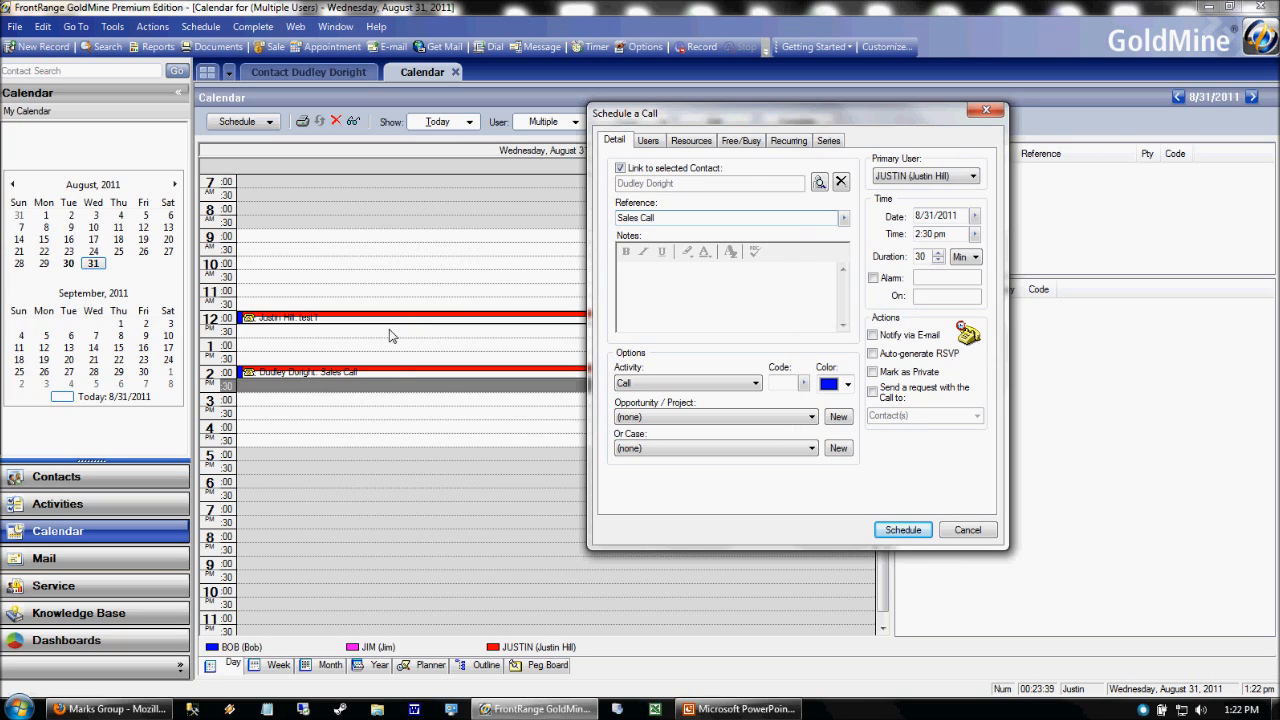
{"action": "left_click", "coordinate": [684, 283]}
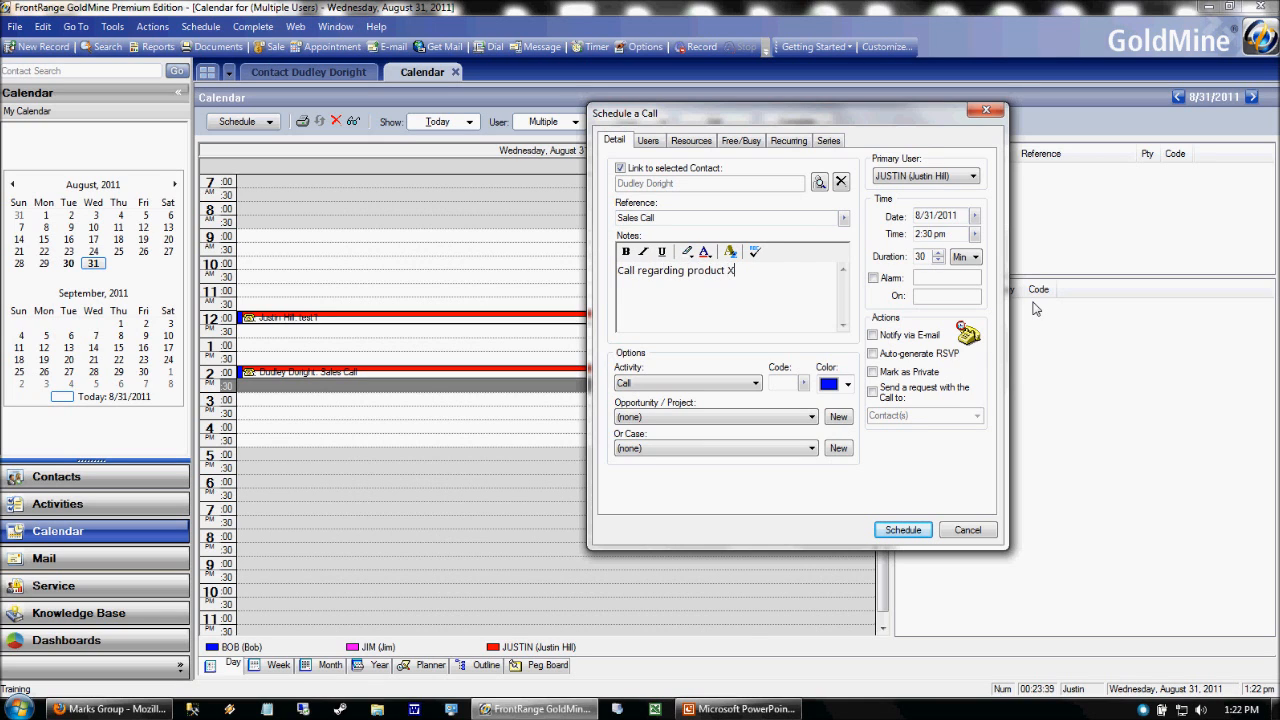
Clear the new call's time and schedule it for 8/31/2011 as an untimed call
{"action": "left_click", "coordinate": [955, 237]}
{"action": "key", "text": "BackSpace"}
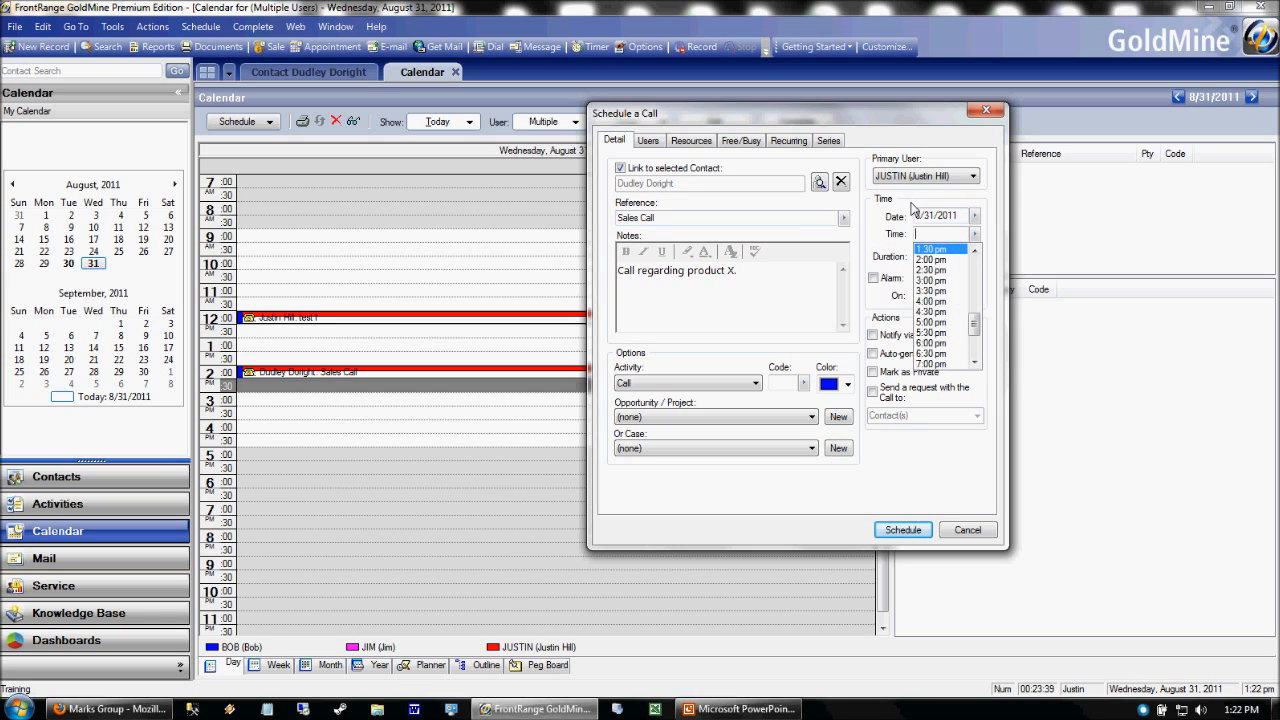
{"action": "key", "text": "Tab"}
{"action": "left_click_drag", "start_coordinate": [953, 235], "coordinate": [856, 233]}
{"action": "key", "text": "BackSpace"}
{"action": "left_click", "coordinate": [905, 530]}
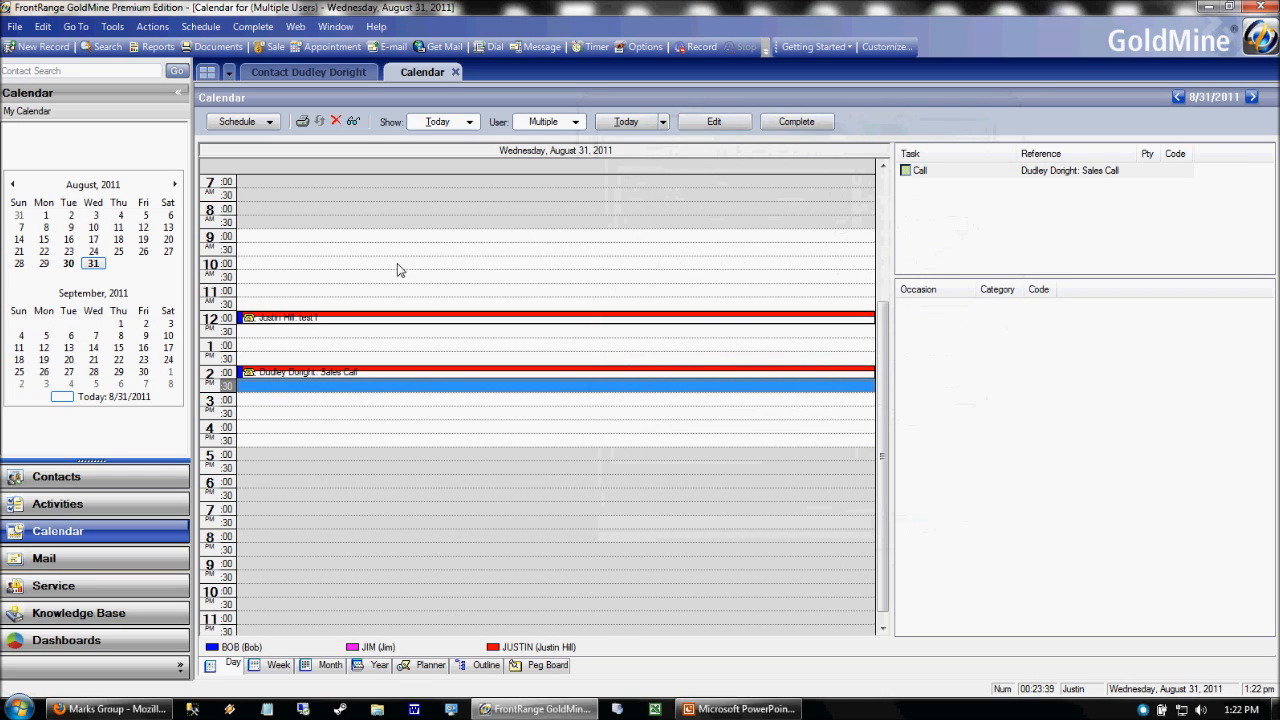
Compare the day's timed slots with the task list and select the untimed sales call there
{"action": "left_click_drag", "start_coordinate": [631, 240], "coordinate": [528, 310]}
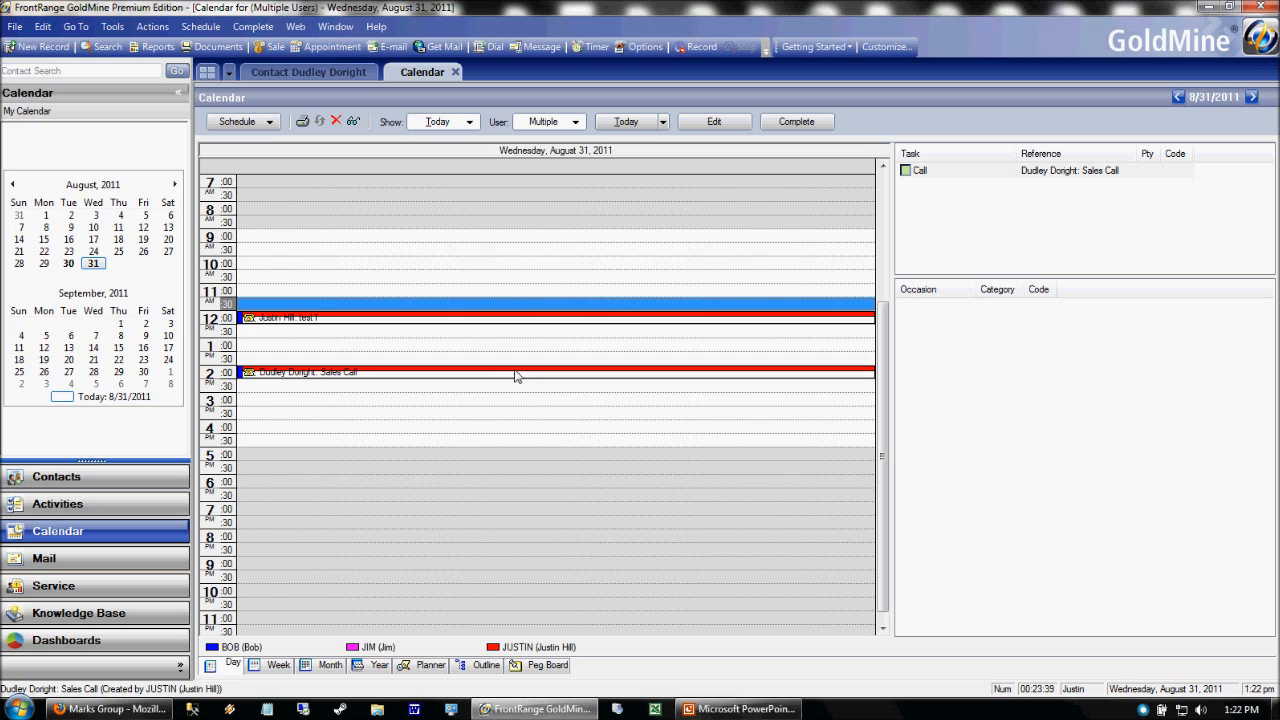
{"action": "left_click", "coordinate": [972, 248]}
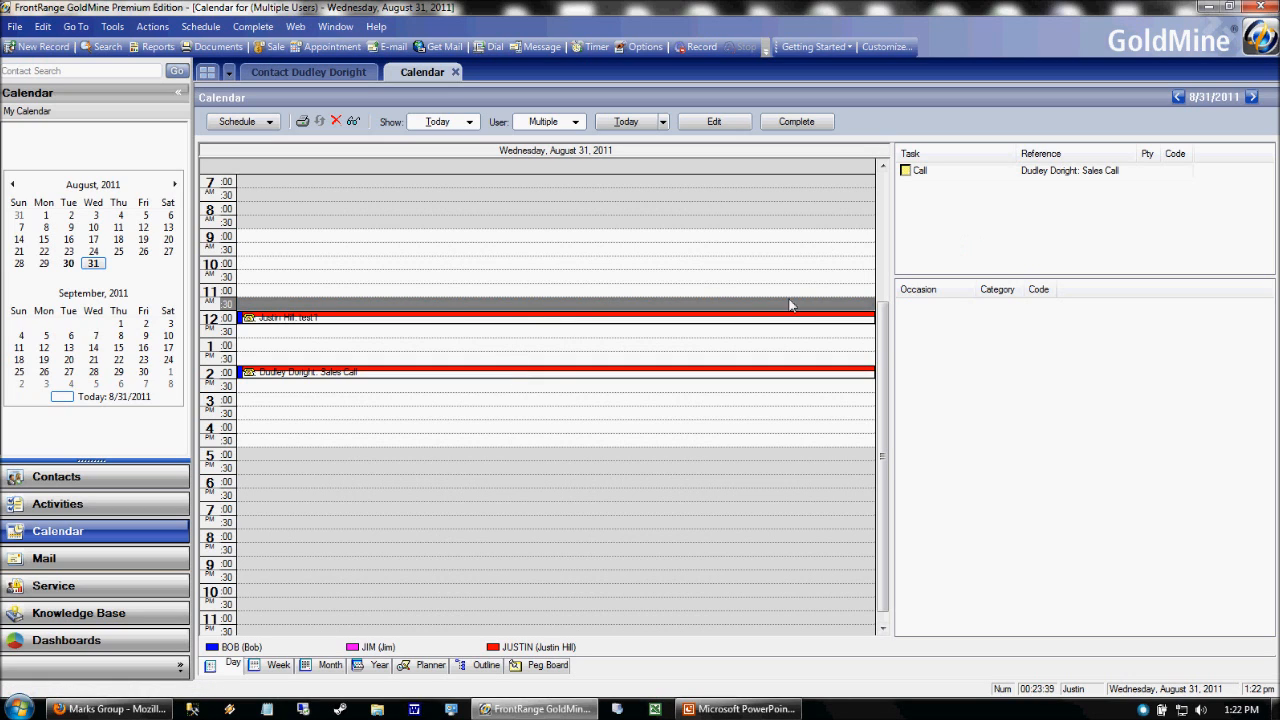
{"action": "left_click", "coordinate": [966, 174]}
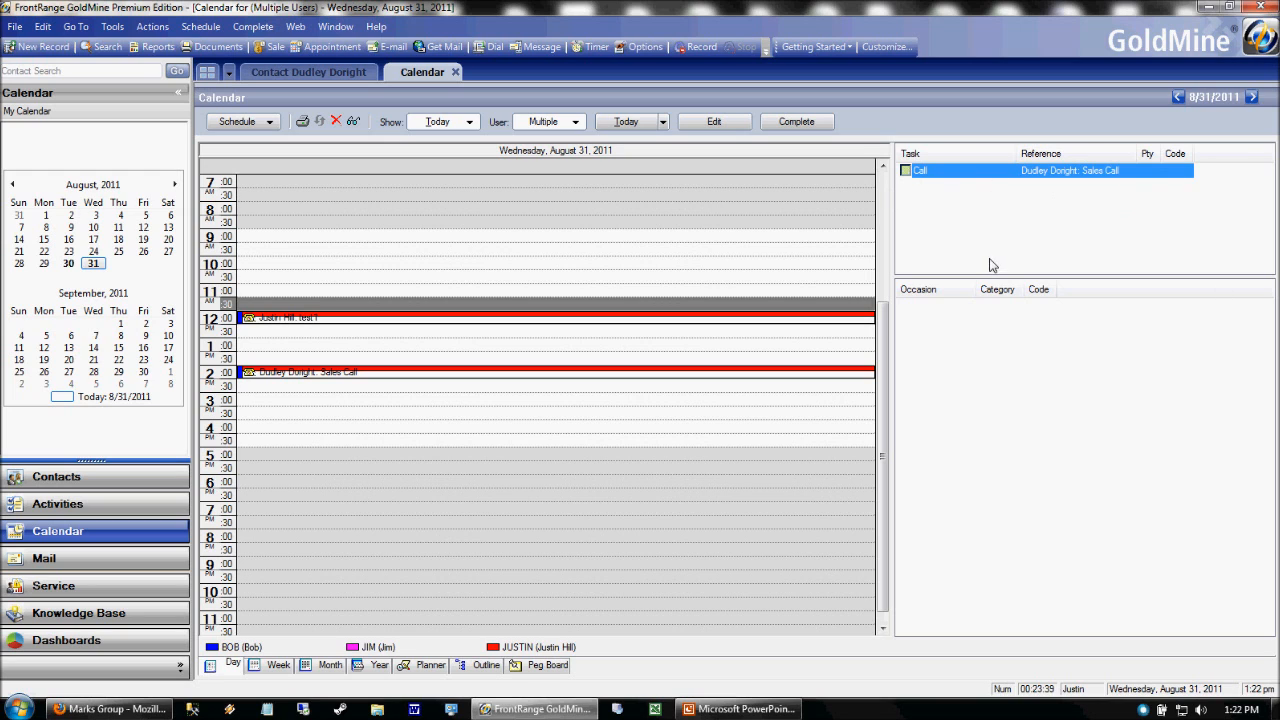
Browse the calendar's week and month views for the scheduled calls, ending on the day view
{"action": "left_click", "coordinate": [278, 665]}
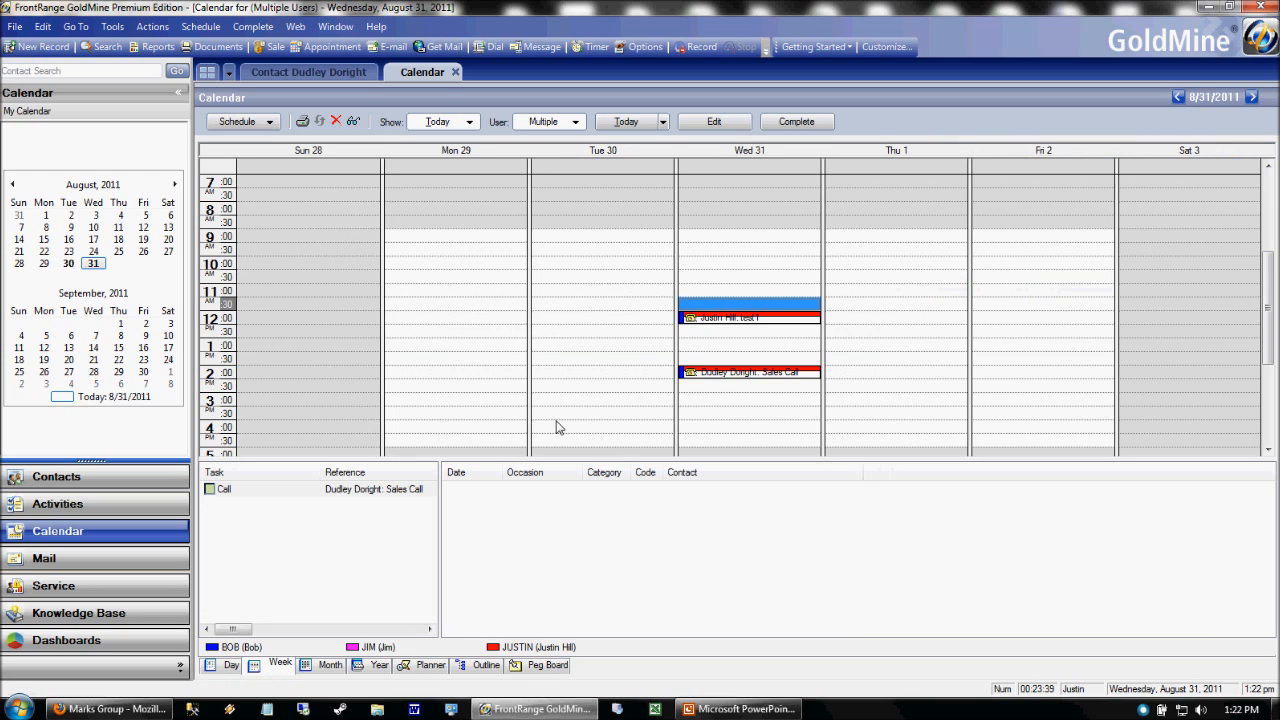
{"action": "left_click", "coordinate": [327, 661]}
{"action": "left_click", "coordinate": [274, 663]}
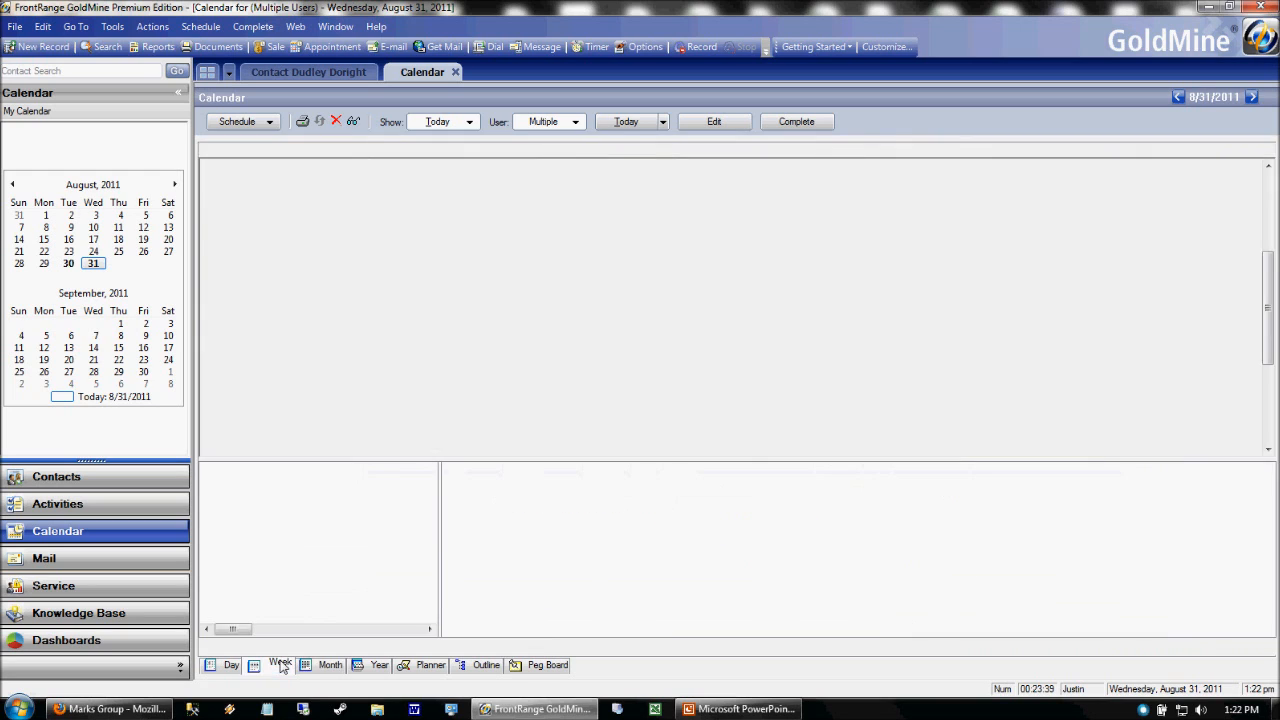
{"action": "left_click", "coordinate": [220, 665]}
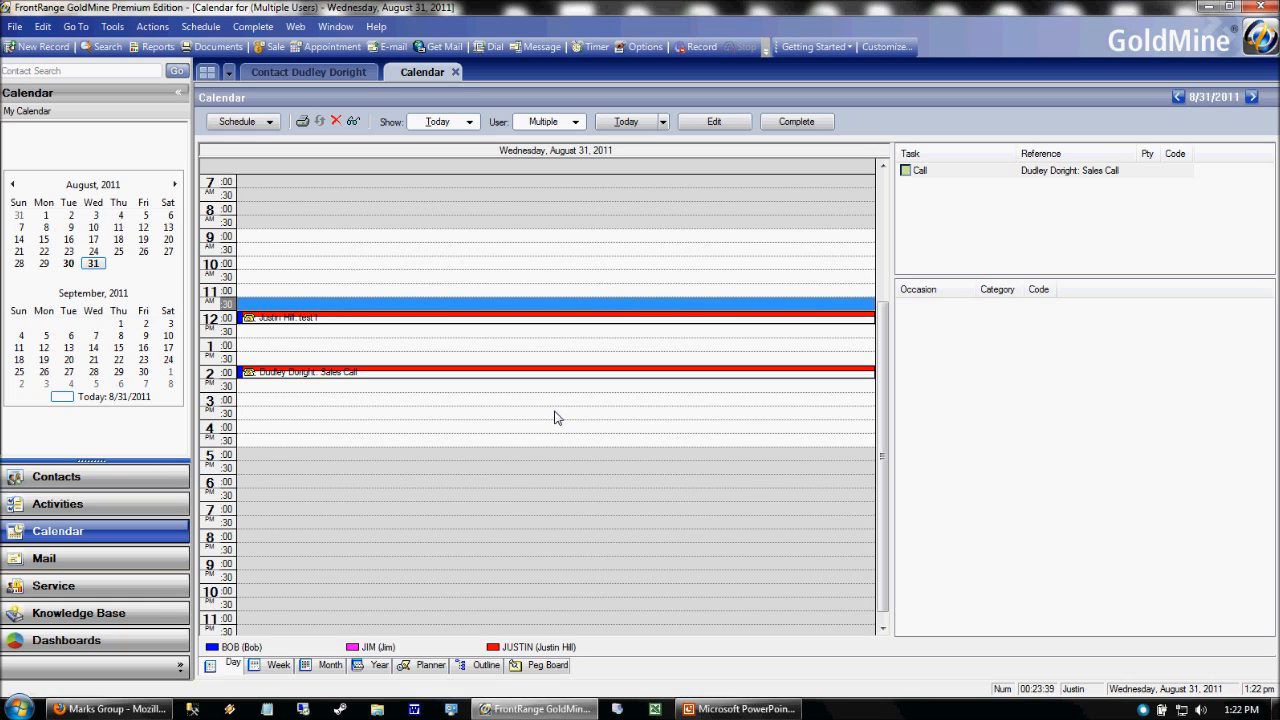
Open the untimed sales call in the task list for editing, review its details and accept them unchanged
{"action": "left_click", "coordinate": [1104, 172]}
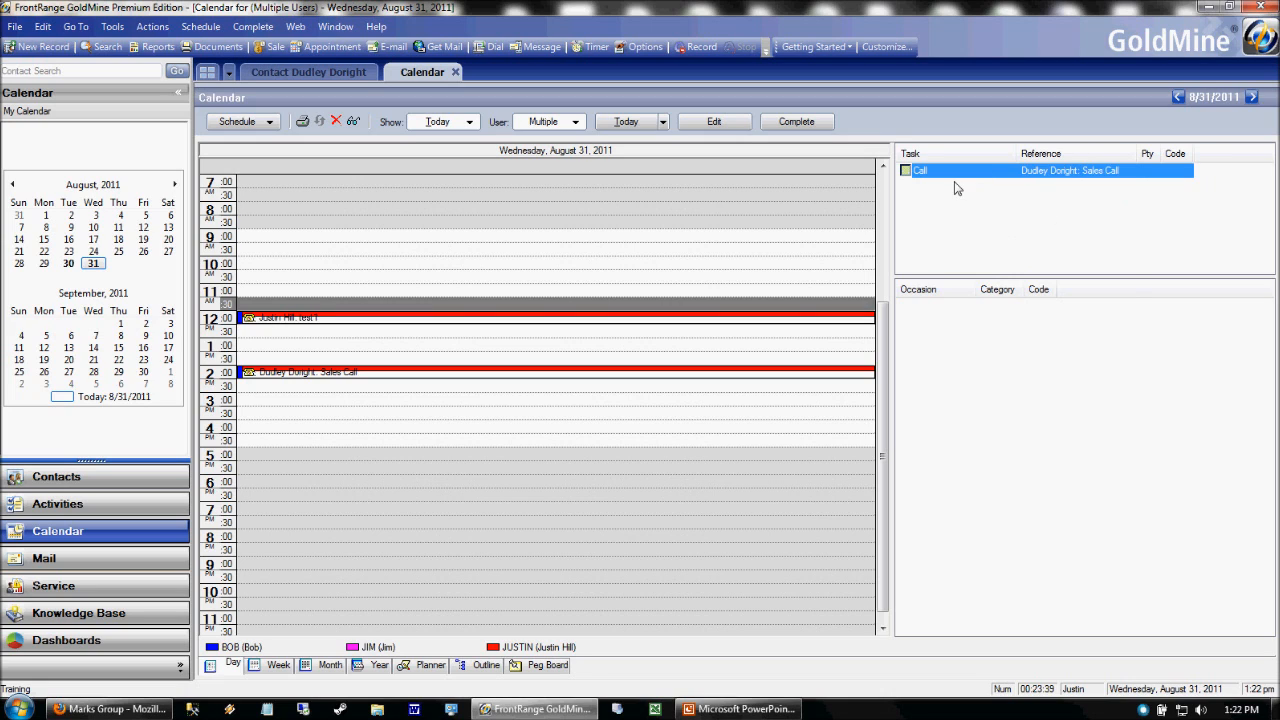
{"action": "right_click", "coordinate": [982, 170]}
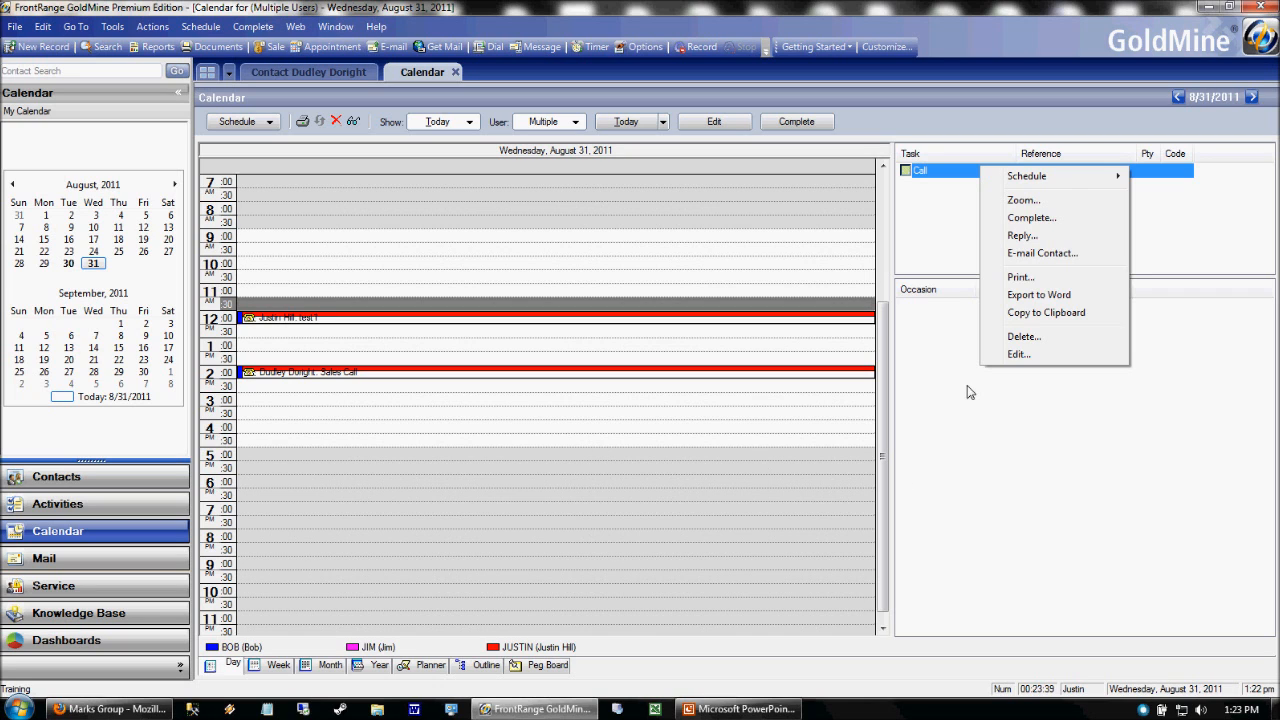
{"action": "left_click", "coordinate": [1018, 354]}
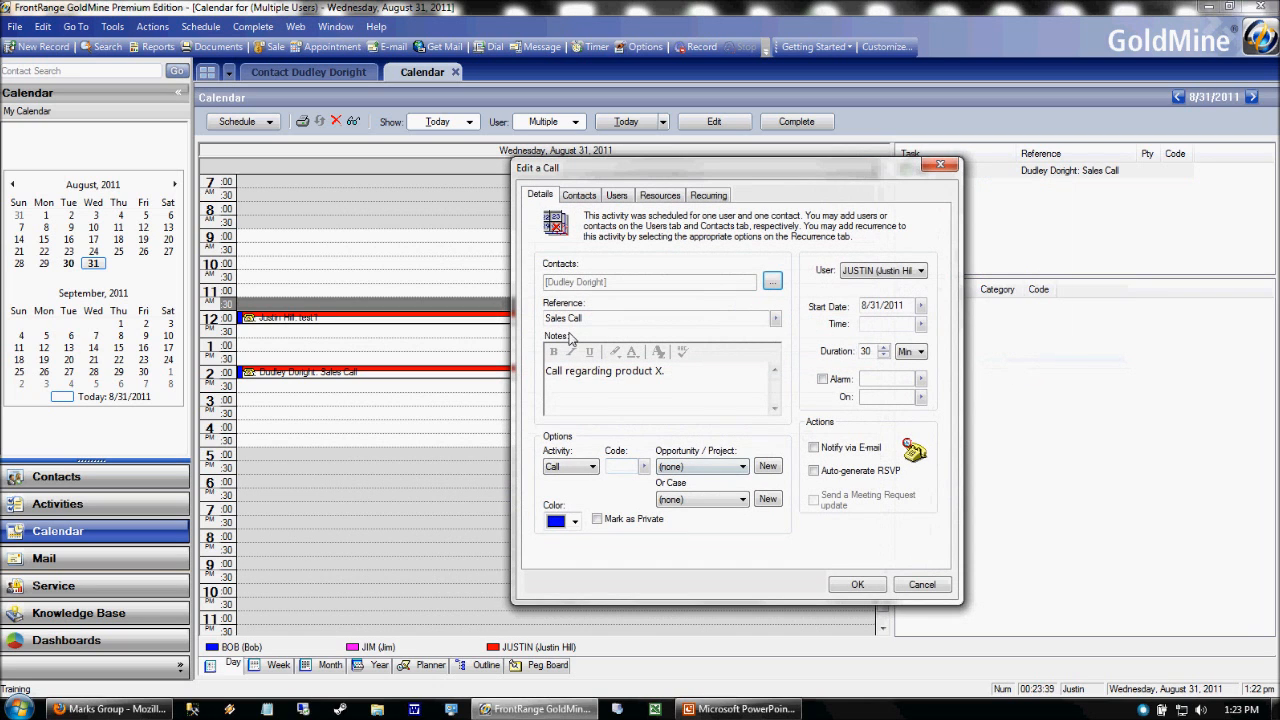
{"action": "left_click", "coordinate": [874, 586]}
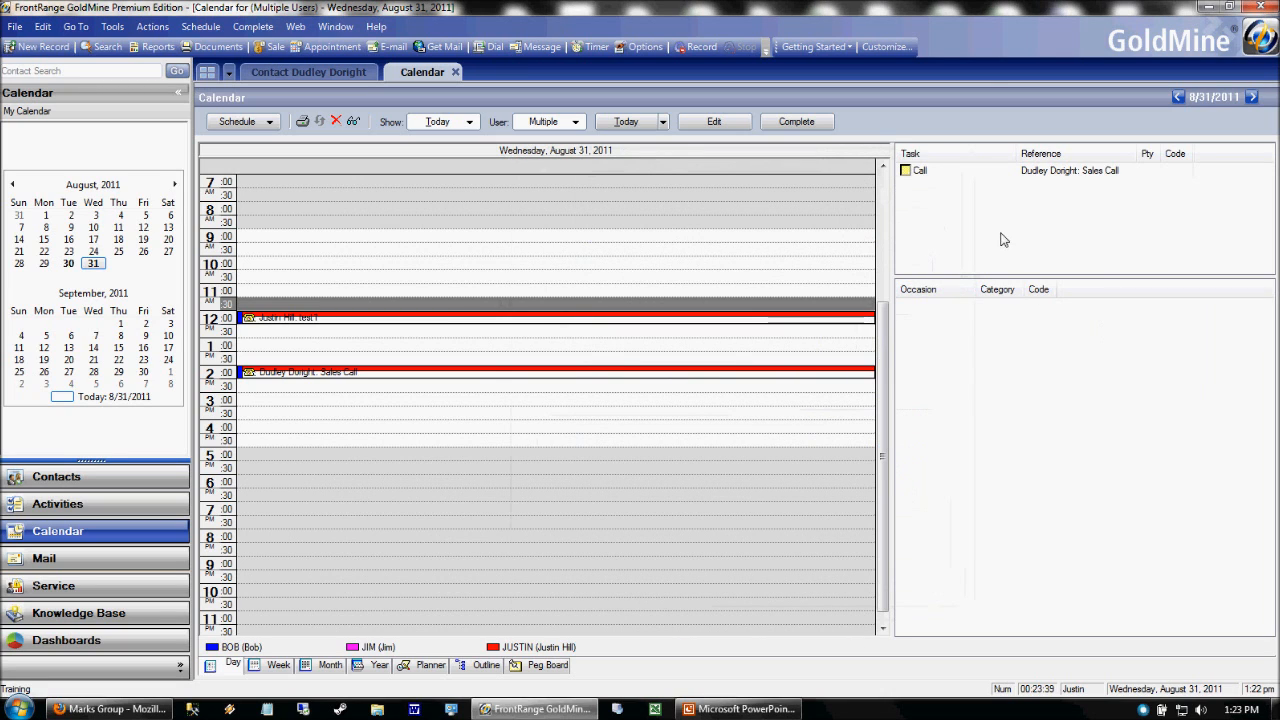
{"action": "left_click", "coordinate": [913, 173]}
{"action": "left_click", "coordinate": [966, 230]}
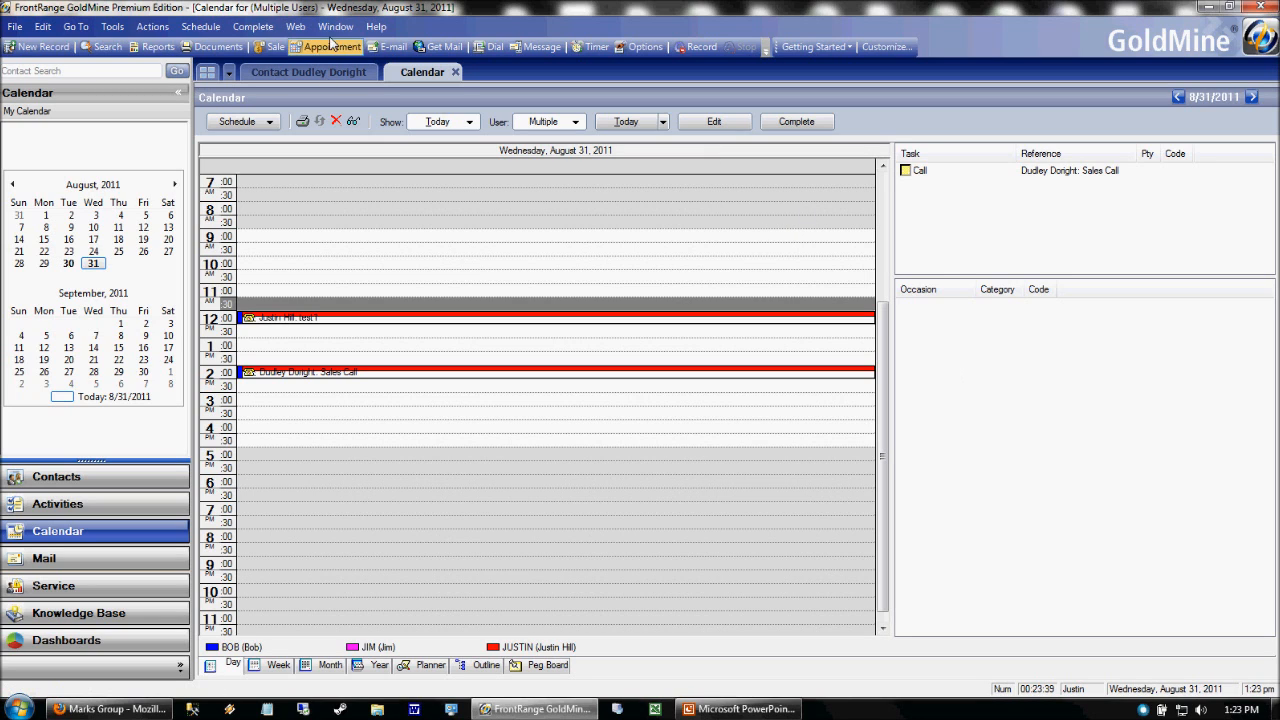
Open the third recently viewed contact, from ACME, and schedule an untimed sales call for 8/31/2011
{"action": "left_click", "coordinate": [306, 68]}
{"action": "left_click", "coordinate": [43, 152]}
{"action": "left_click", "coordinate": [200, 26]}
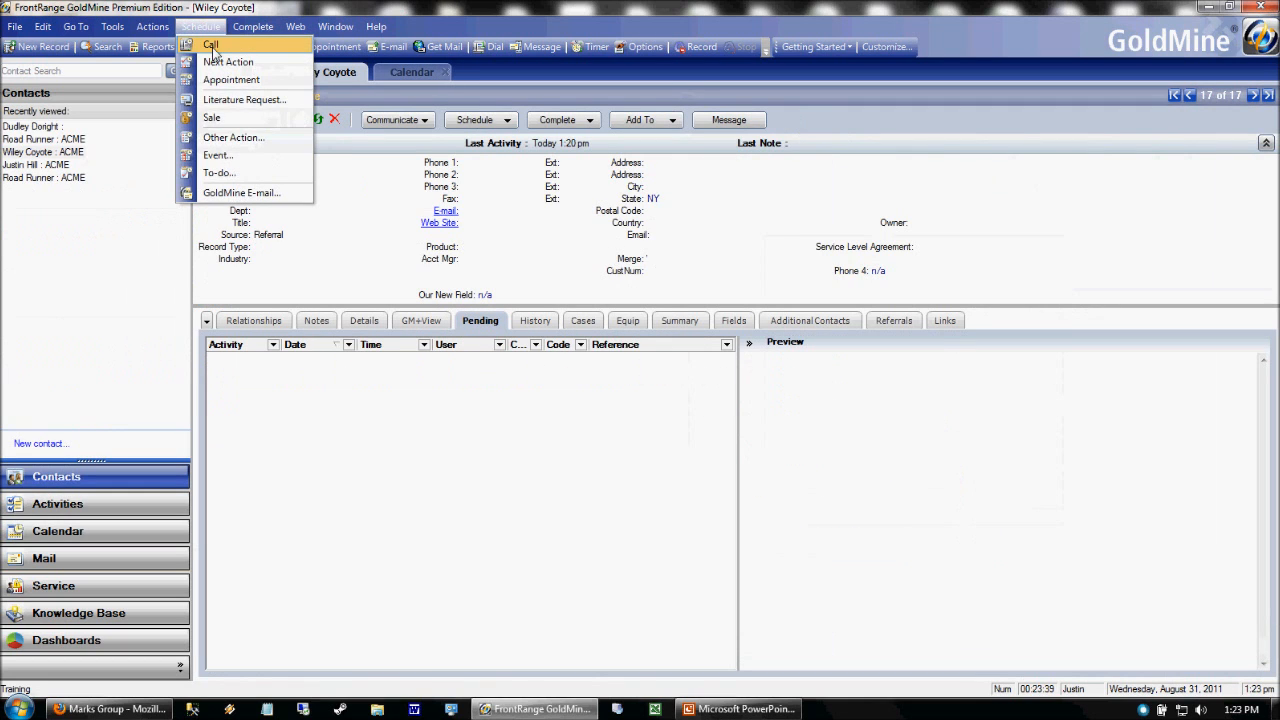
{"action": "left_click", "coordinate": [214, 46]}
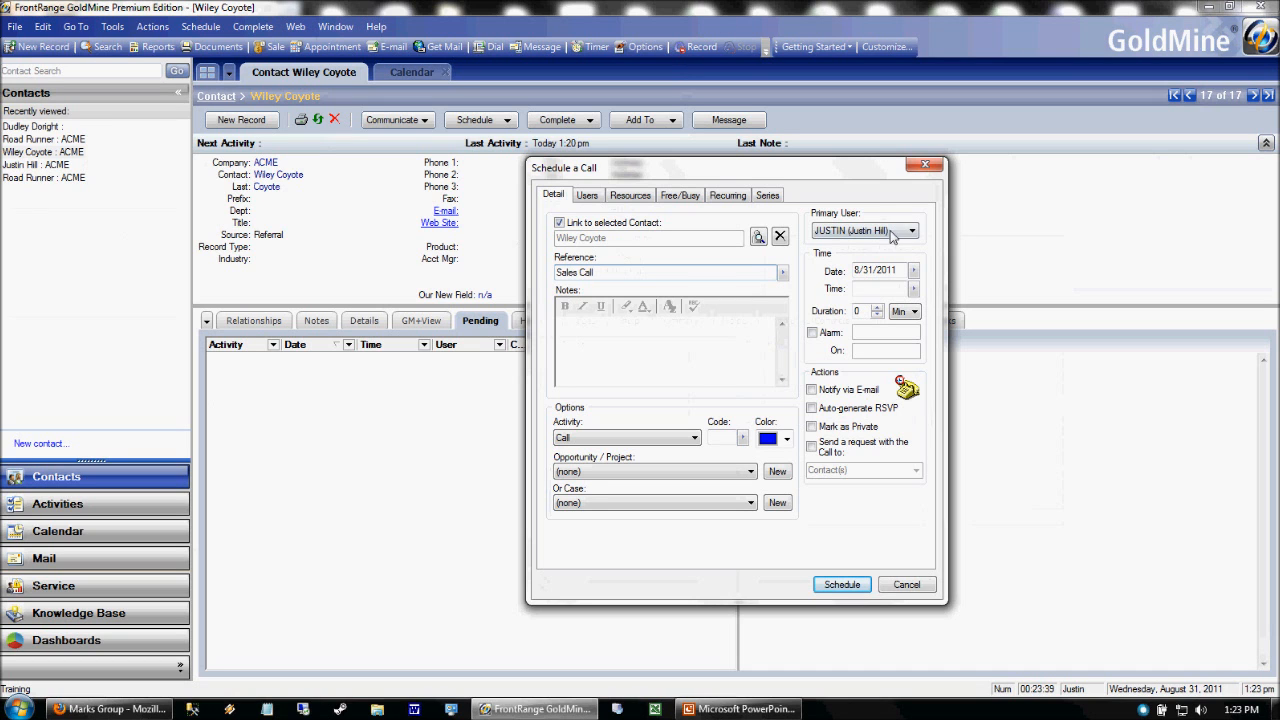
{"action": "left_click", "coordinate": [842, 585]}
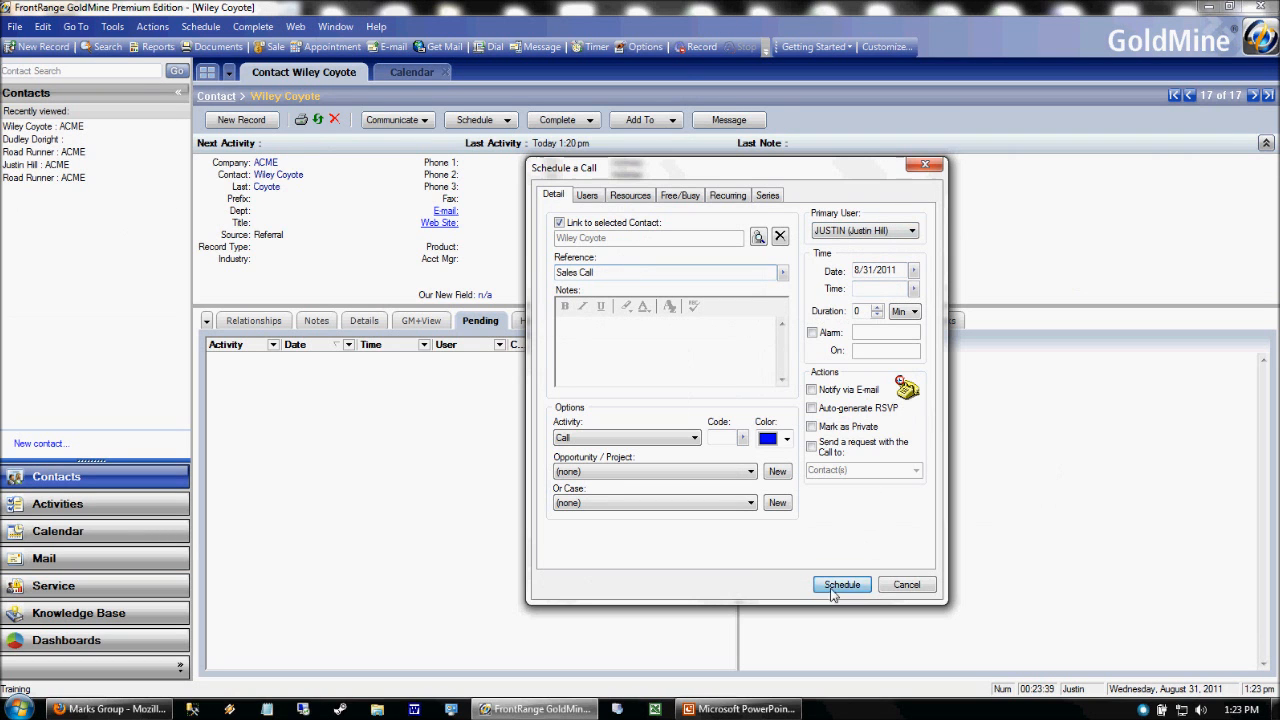
Check the new call in the calendar's task list and the contact's pending activities, acknowledging the record alert, and return to the calendar
{"action": "left_click", "coordinate": [405, 77]}
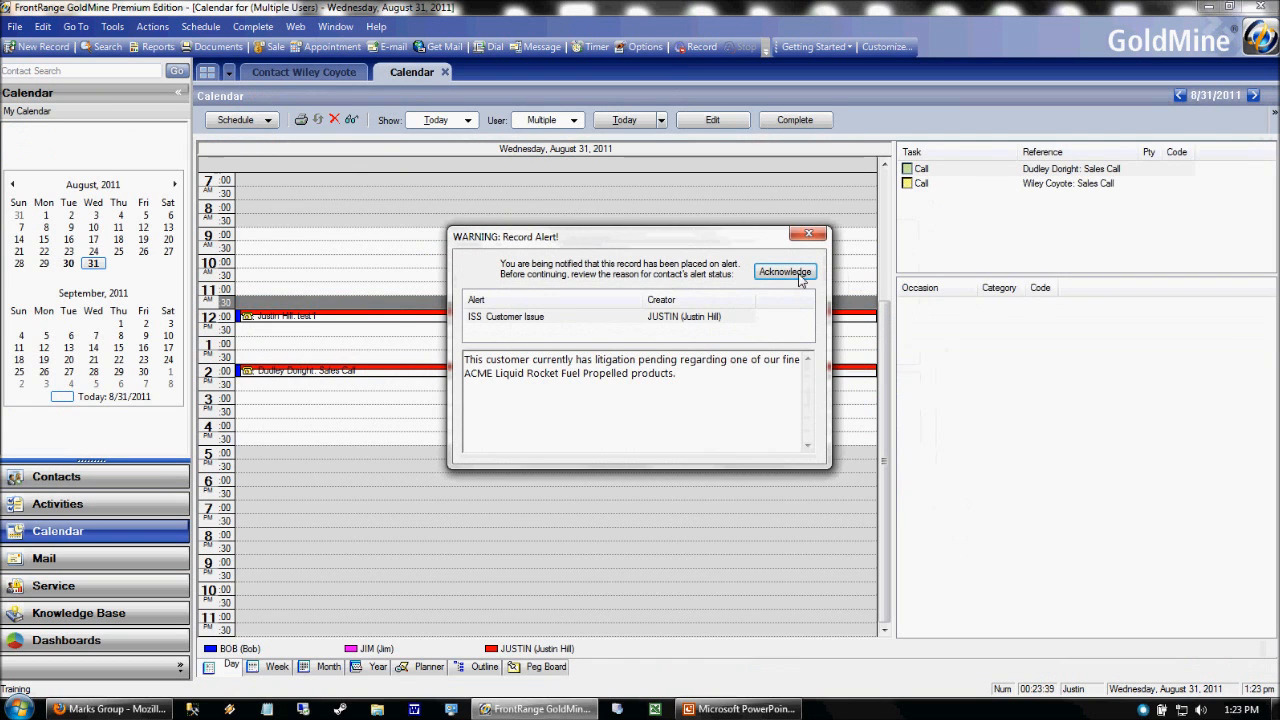
{"action": "left_click", "coordinate": [790, 273]}
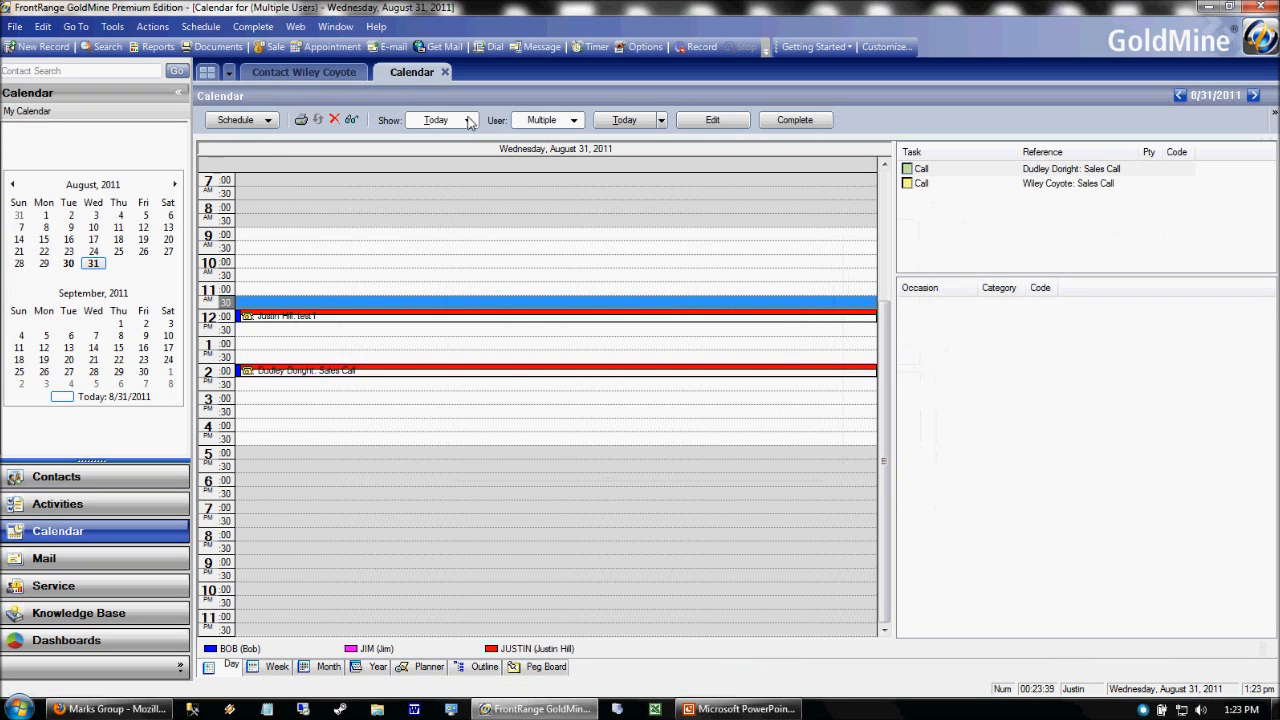
{"action": "left_click", "coordinate": [360, 77]}
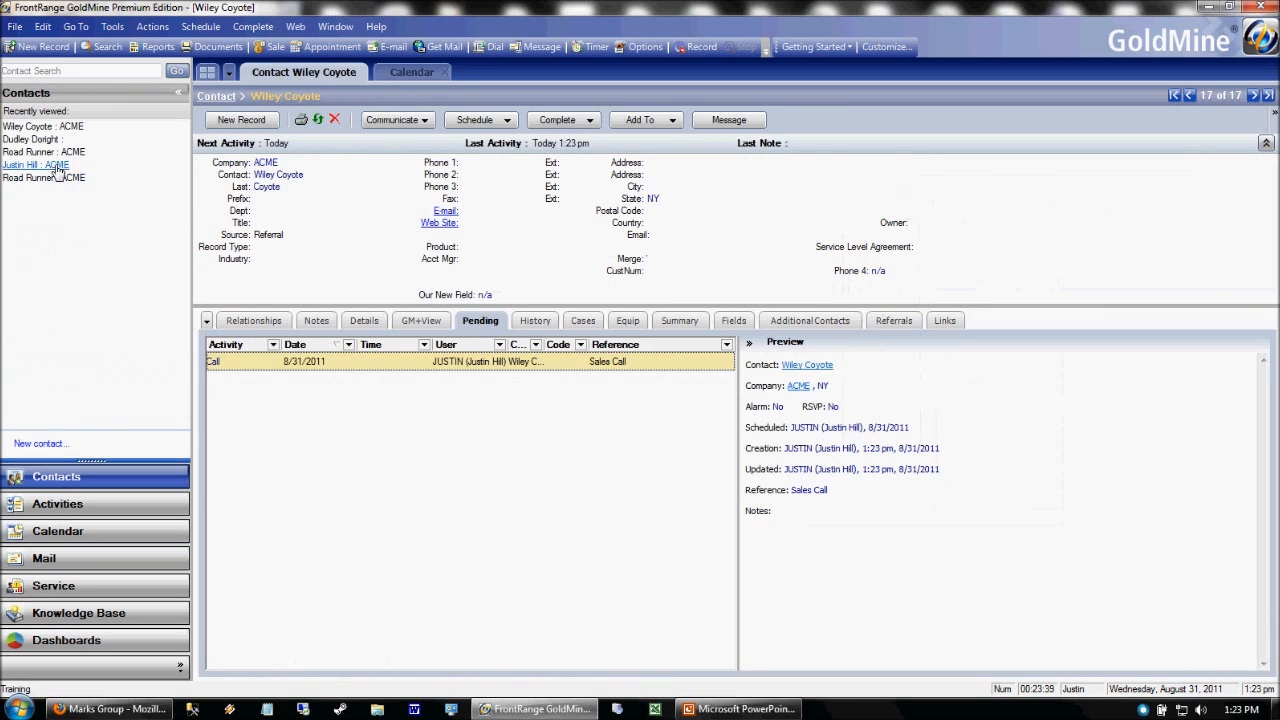
{"action": "left_click", "coordinate": [408, 73]}
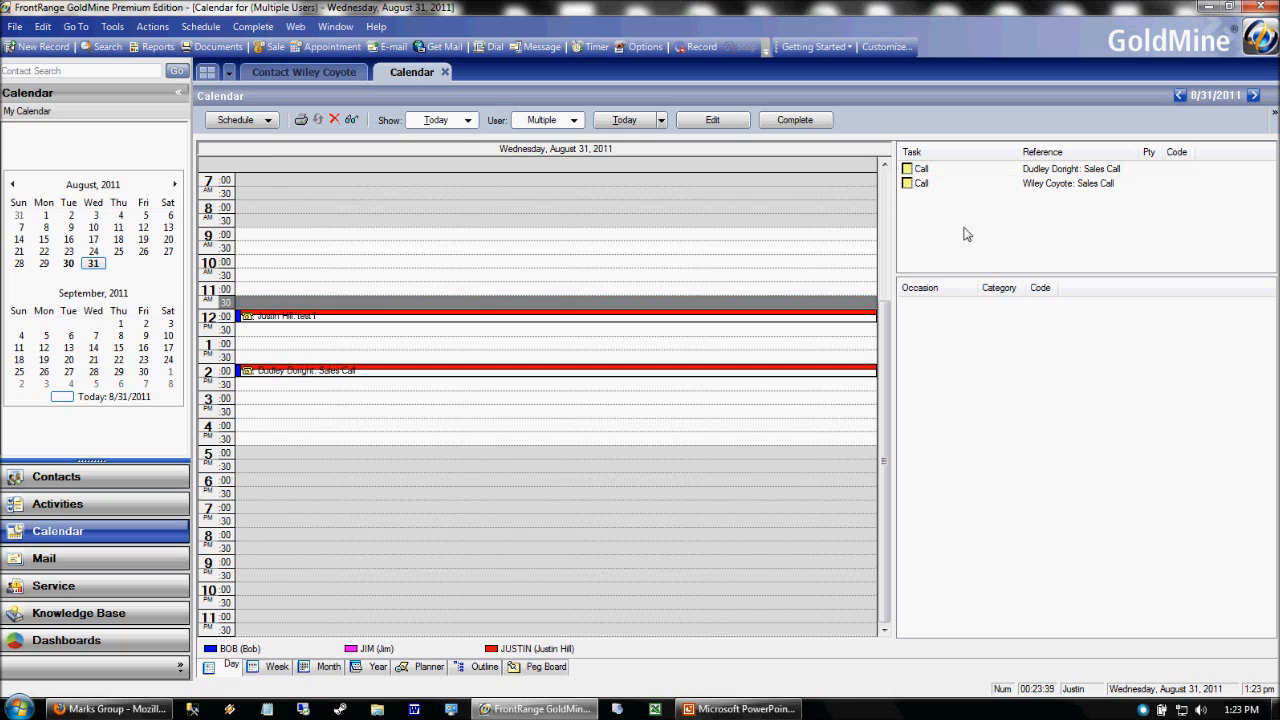
Review the details of the ACME contact's untimed call in the task list and close it without changes
{"action": "left_click", "coordinate": [932, 184]}
{"action": "left_click", "coordinate": [949, 169]}
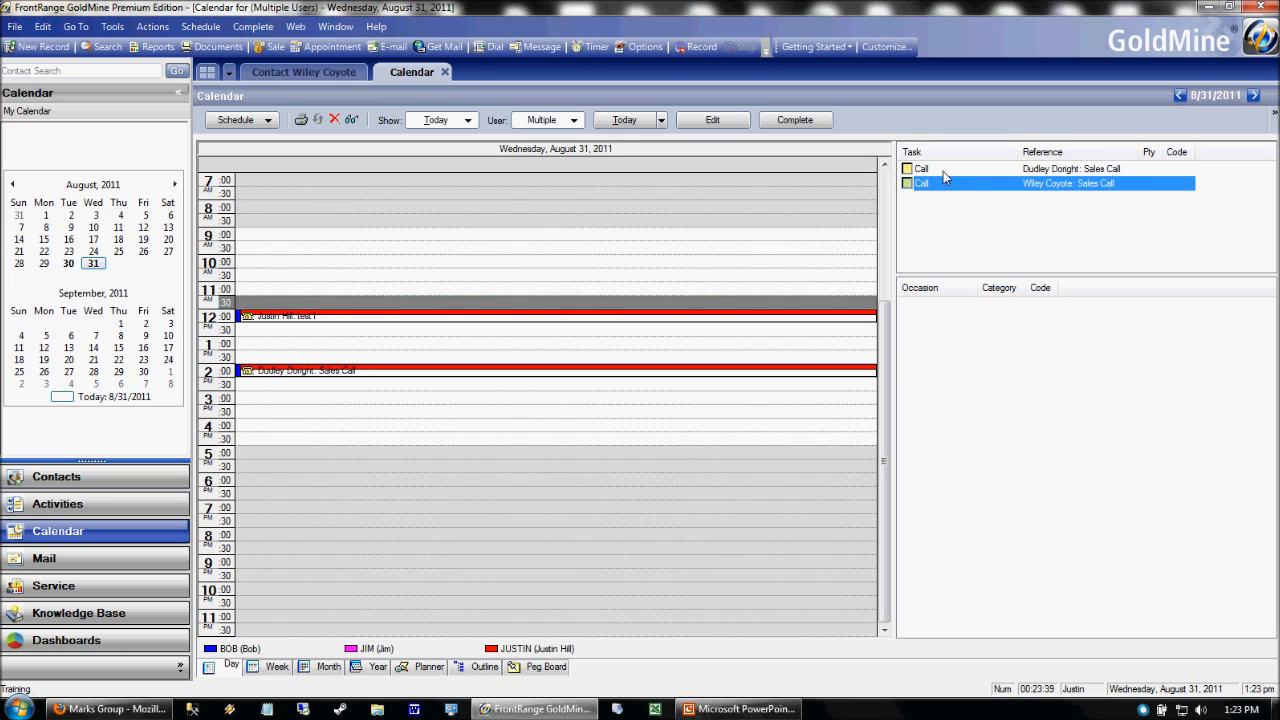
{"action": "left_click", "coordinate": [928, 185]}
{"action": "right_click", "coordinate": [947, 195]}
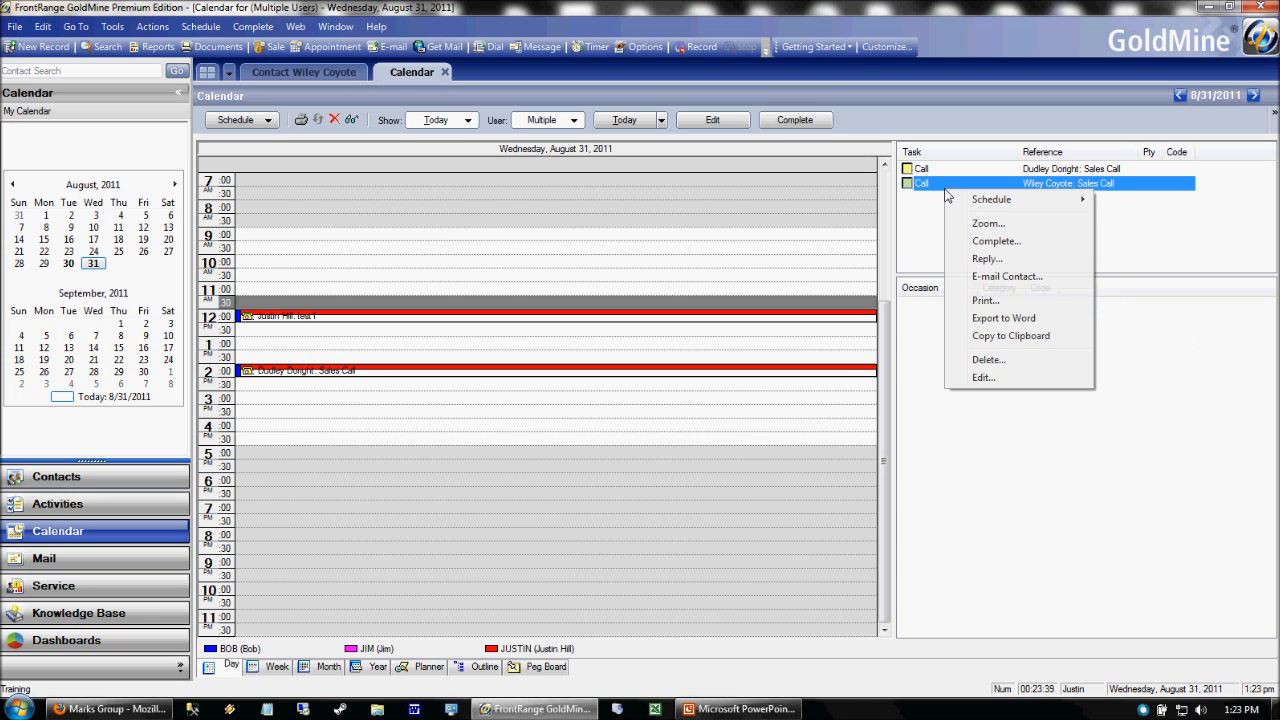
{"action": "left_click", "coordinate": [984, 378]}
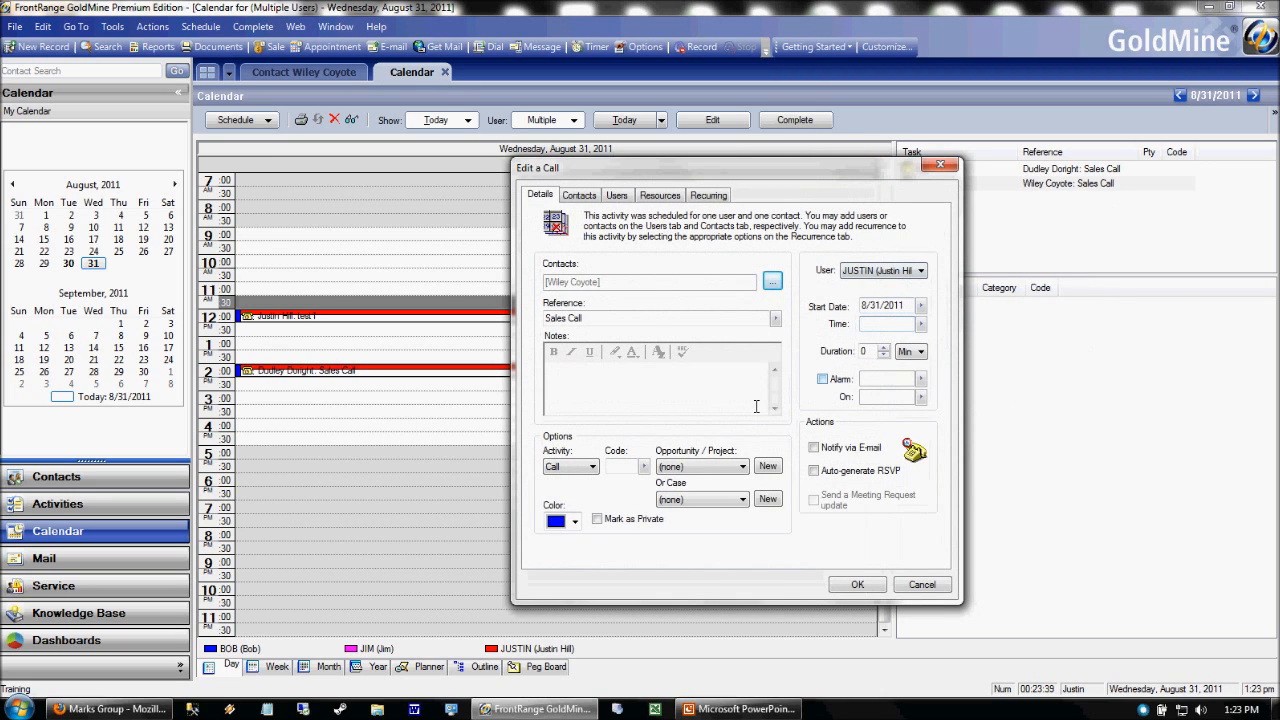
{"action": "left_click", "coordinate": [935, 587]}
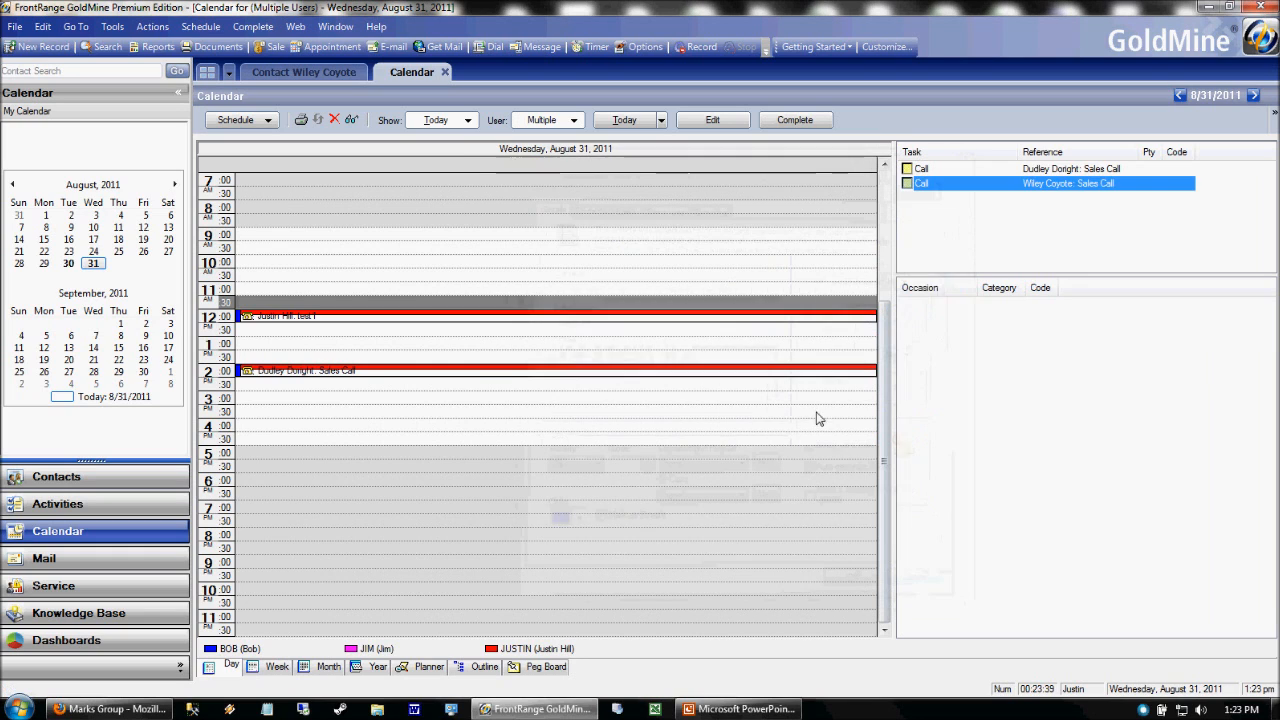
Move the ACME contact's untimed call from the task list to the 3:00 pm slot on 8/31/2011, acknowledging the record alert
{"action": "left_click", "coordinate": [909, 185]}
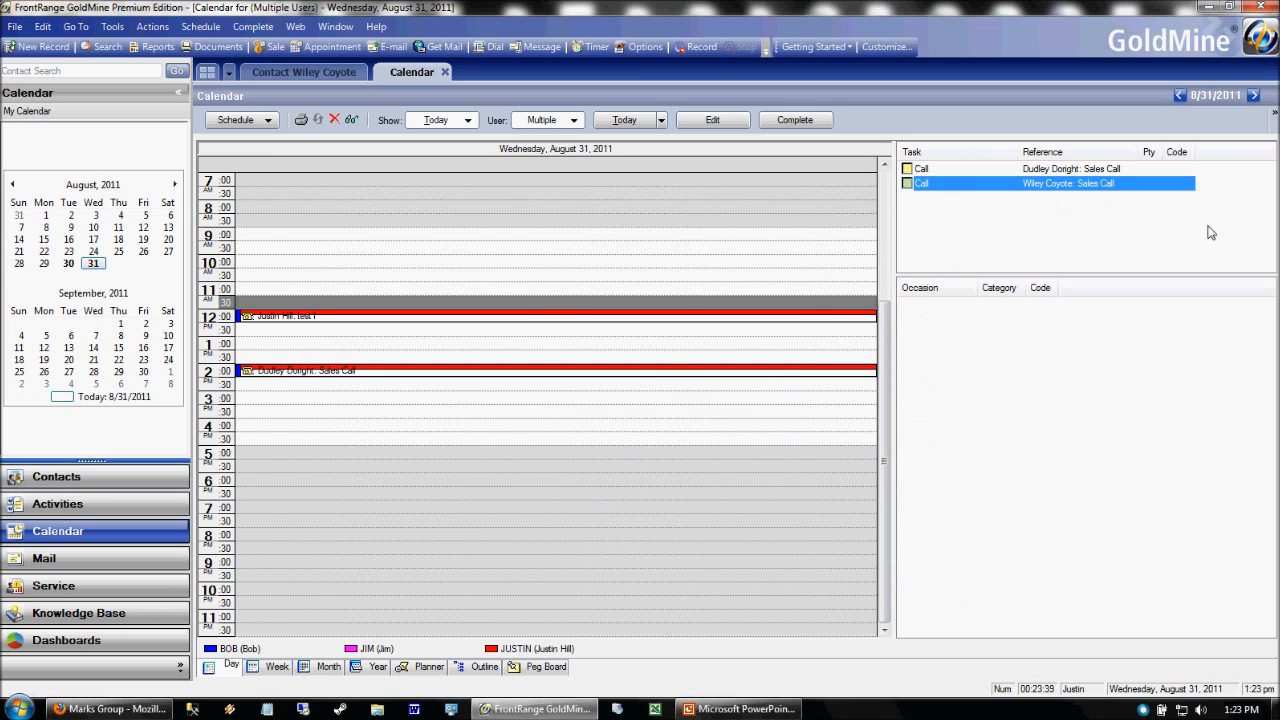
{"action": "double_click", "coordinate": [956, 186]}
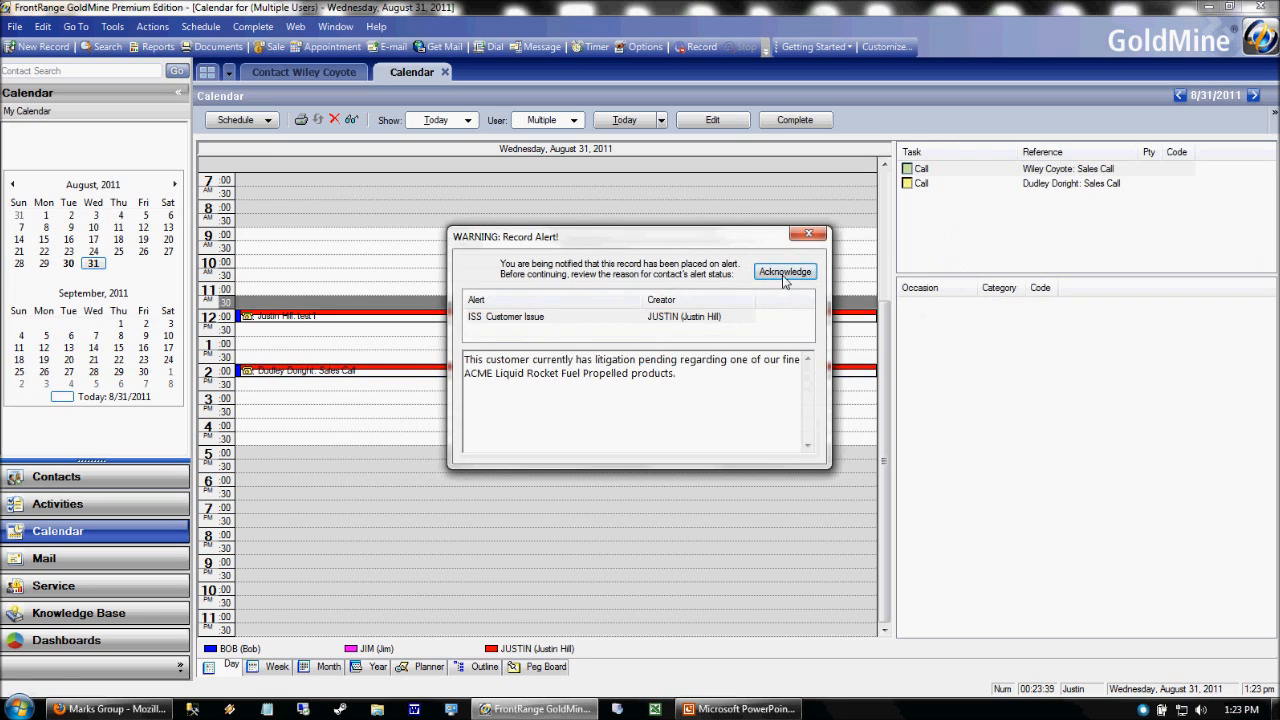
{"action": "left_click", "coordinate": [785, 272]}
{"action": "left_click", "coordinate": [925, 226]}
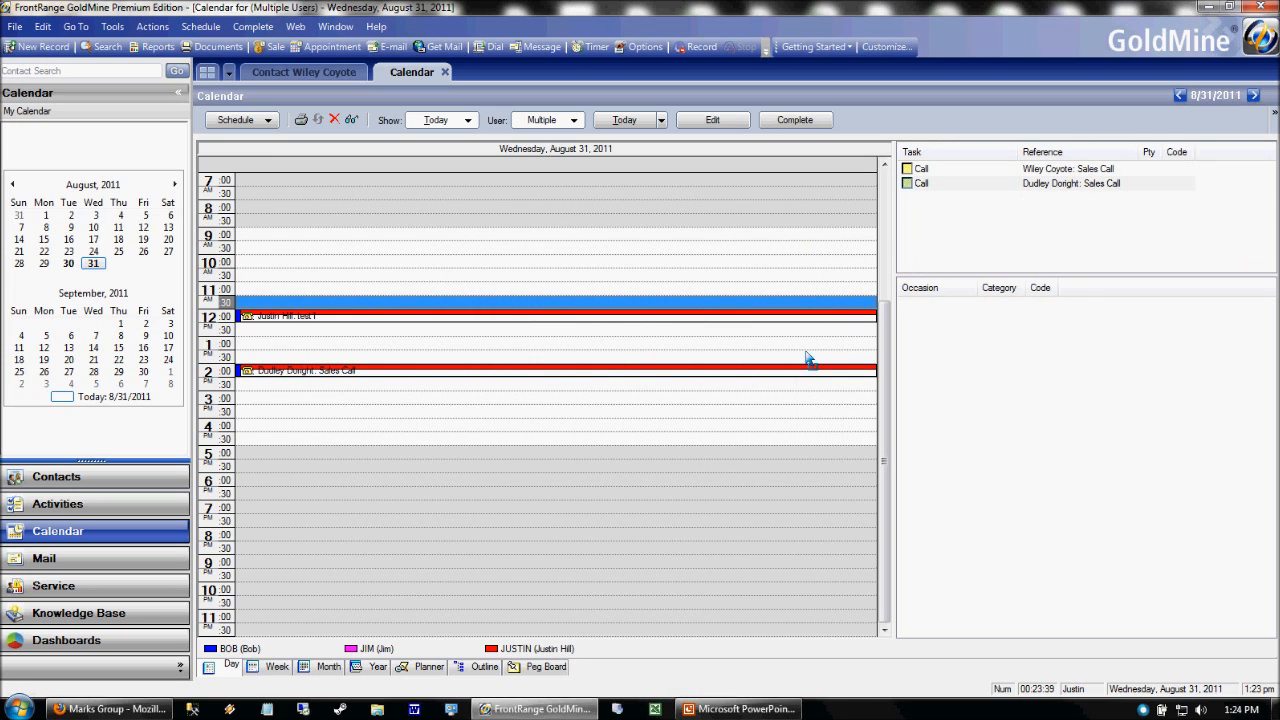
{"action": "left_click_drag", "start_coordinate": [610, 424], "coordinate": [623, 453]}
{"action": "left_click_drag", "start_coordinate": [474, 413], "coordinate": [615, 405]}
Select the remaining untimed call in the task list, check the schedule for 9/1/2011 and return to 8/31/2011
{"action": "left_click", "coordinate": [926, 172]}
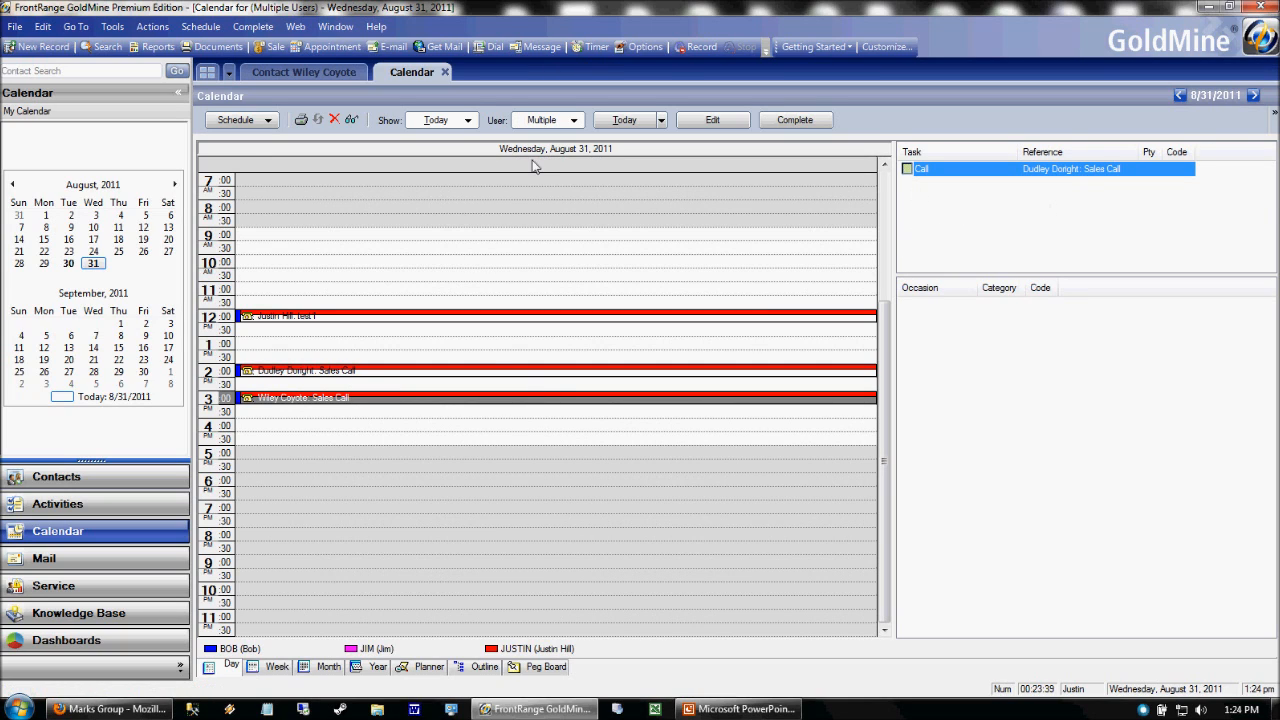
{"action": "left_click", "coordinate": [1230, 186]}
{"action": "left_click", "coordinate": [1094, 170]}
{"action": "left_click", "coordinate": [1093, 201]}
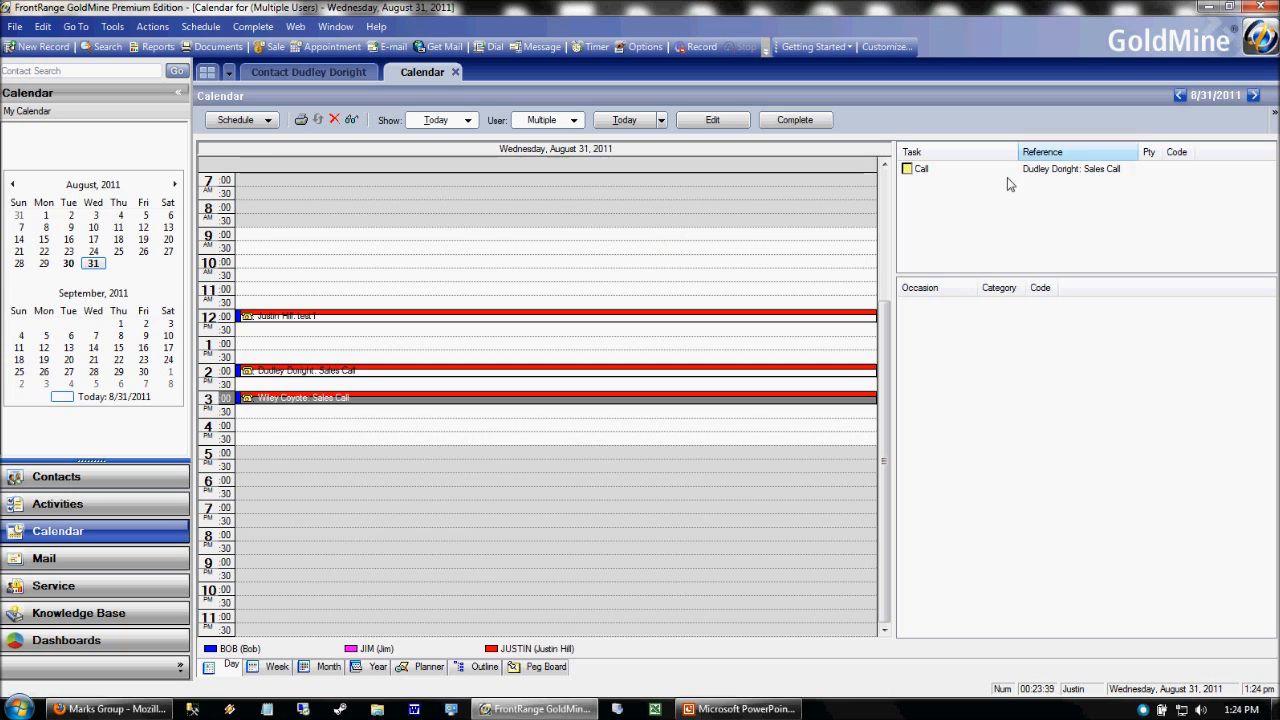
{"action": "left_click", "coordinate": [1255, 96]}
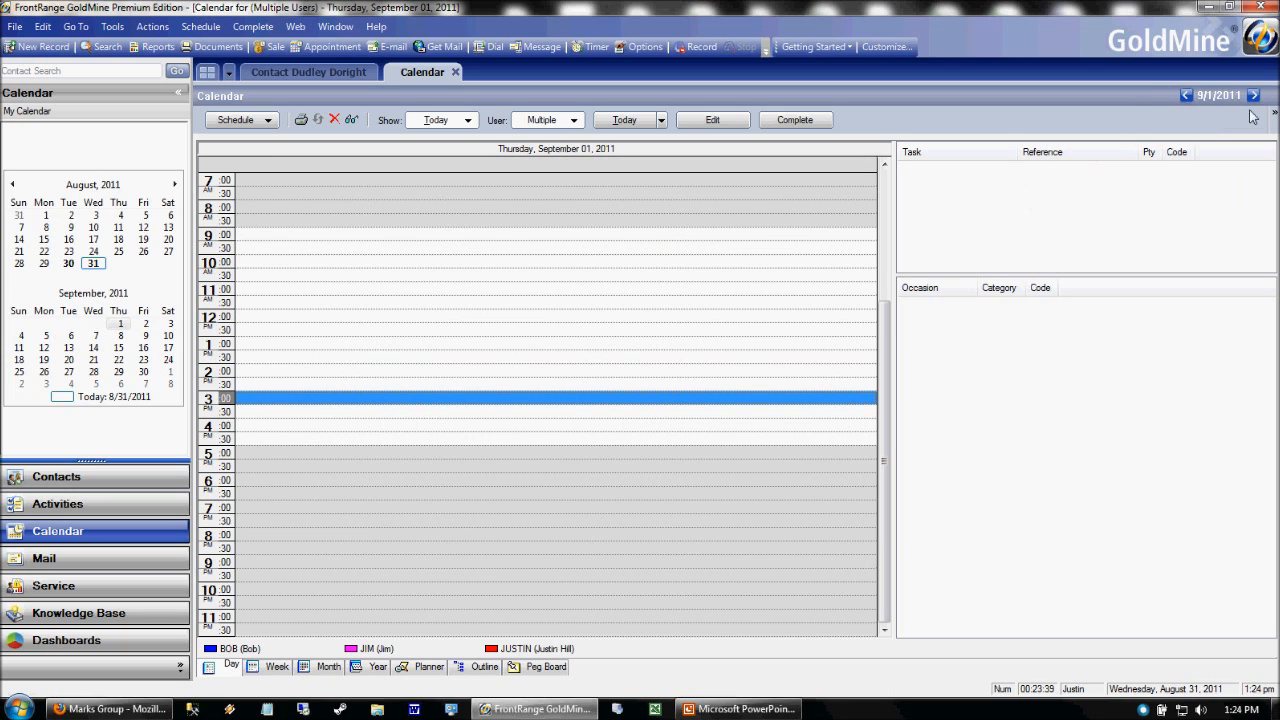
{"action": "left_click", "coordinate": [1186, 95]}
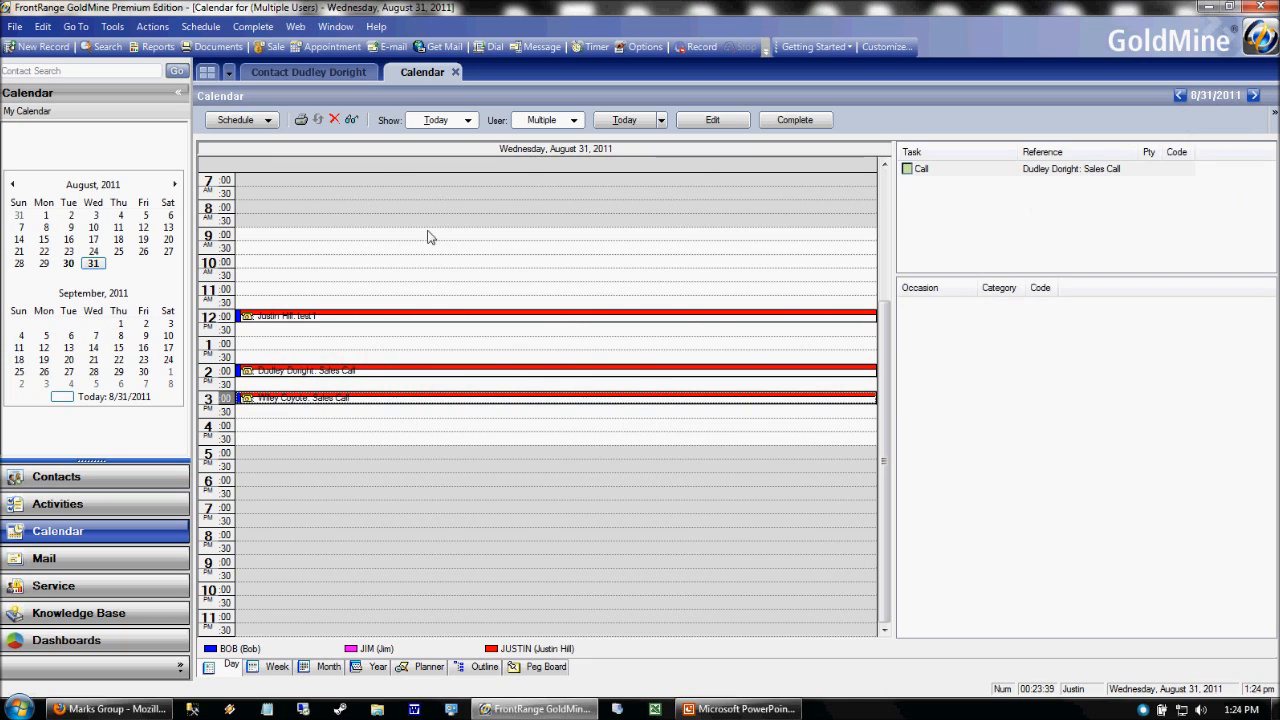